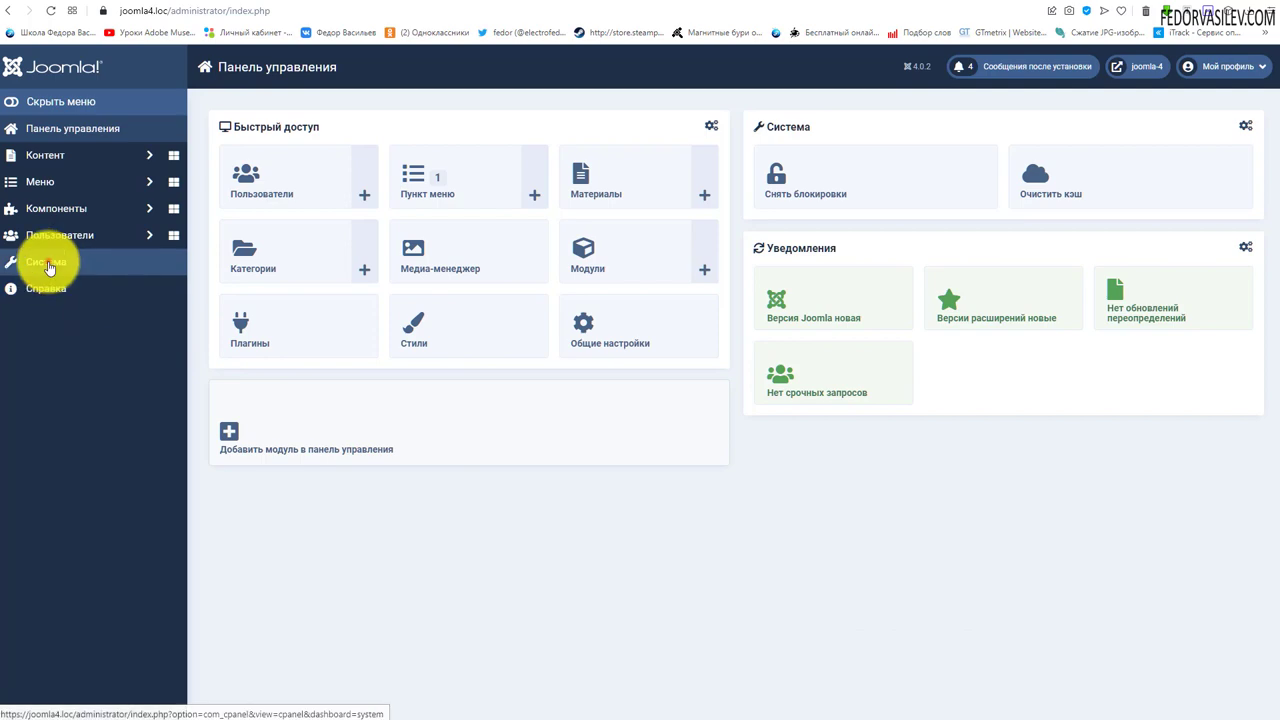
- Open the System settings of the Joomla global configuration
click(45, 264)
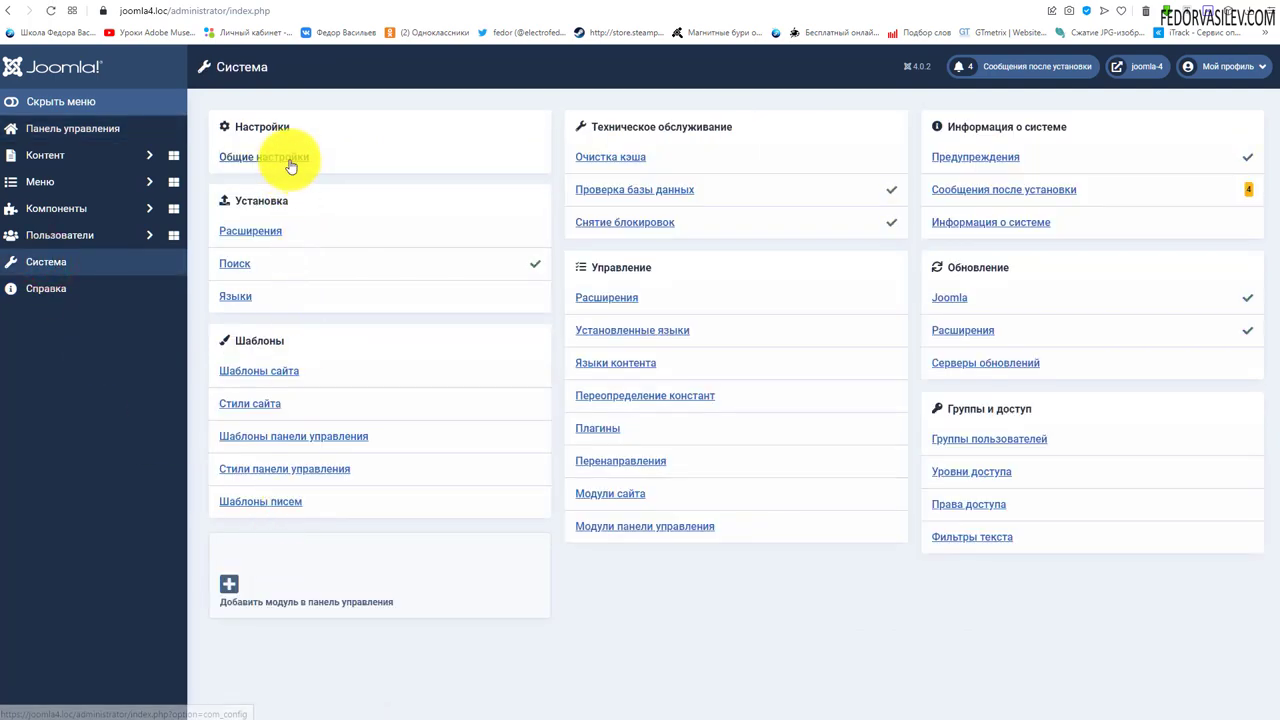
click(289, 158)
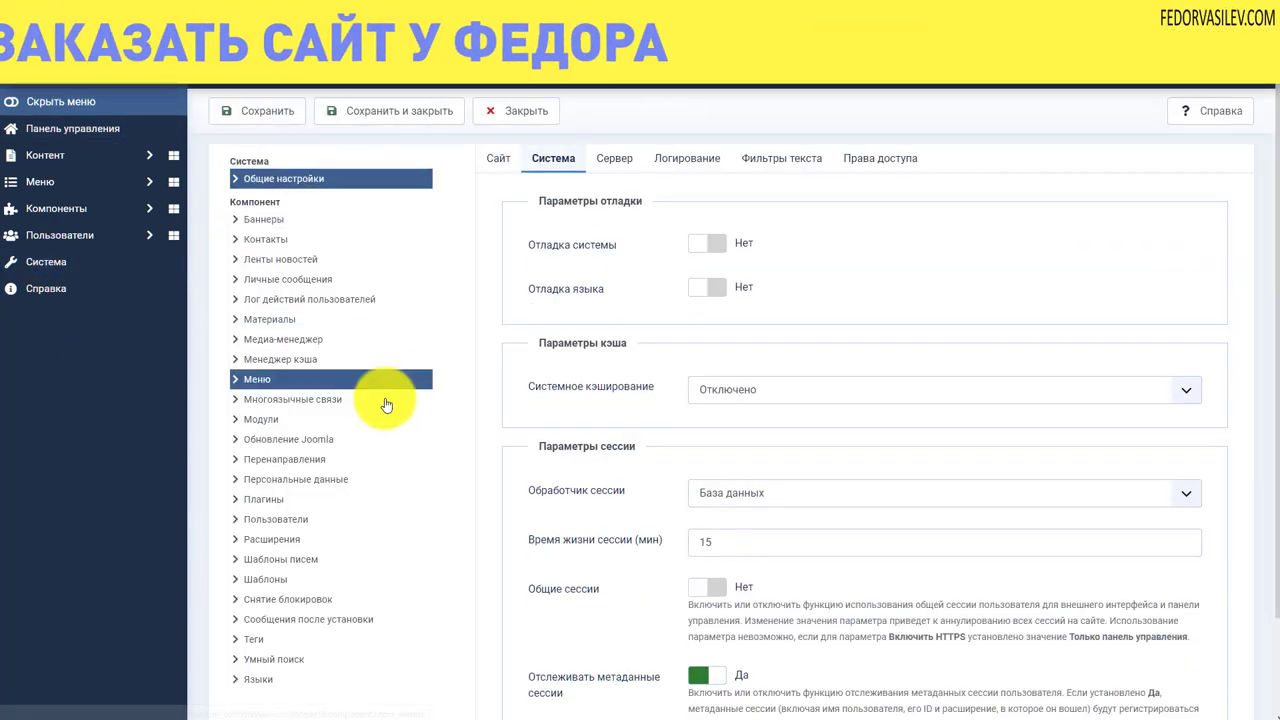
click(553, 158)
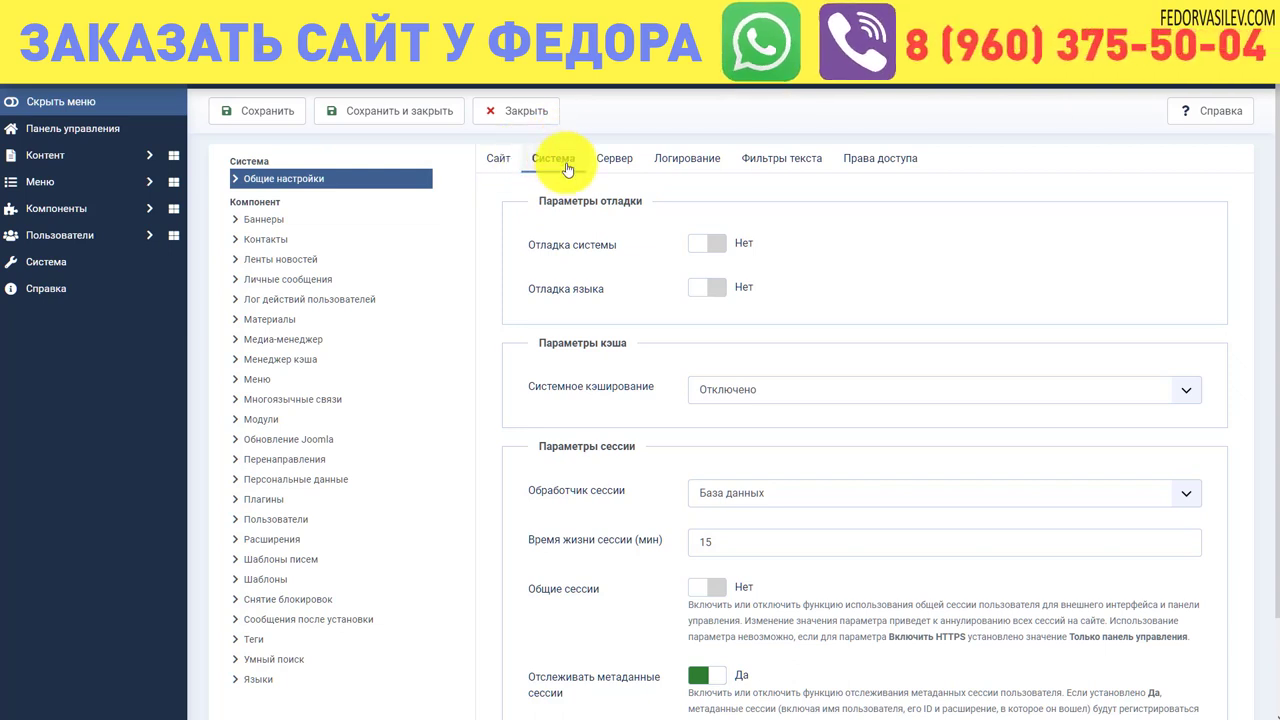
scroll(929, 229, down, 1)
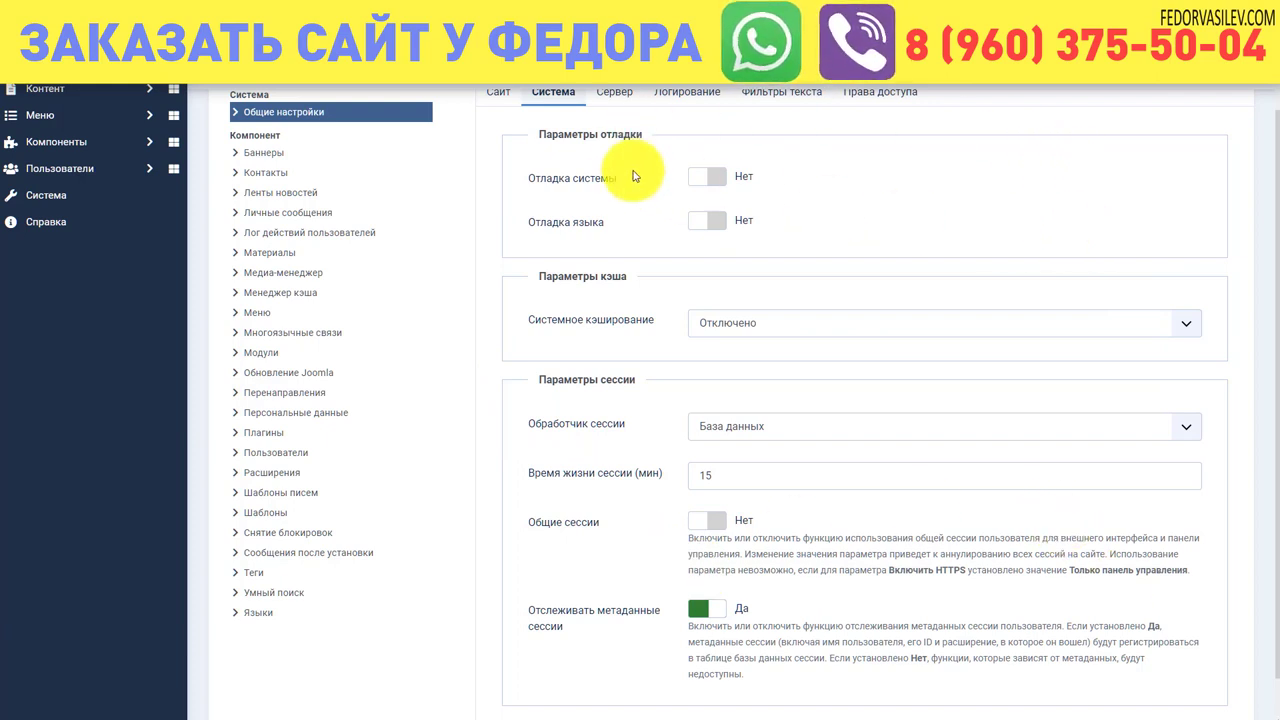
- Switch system debugging (Отладка системы) on and back off
click(700, 176)
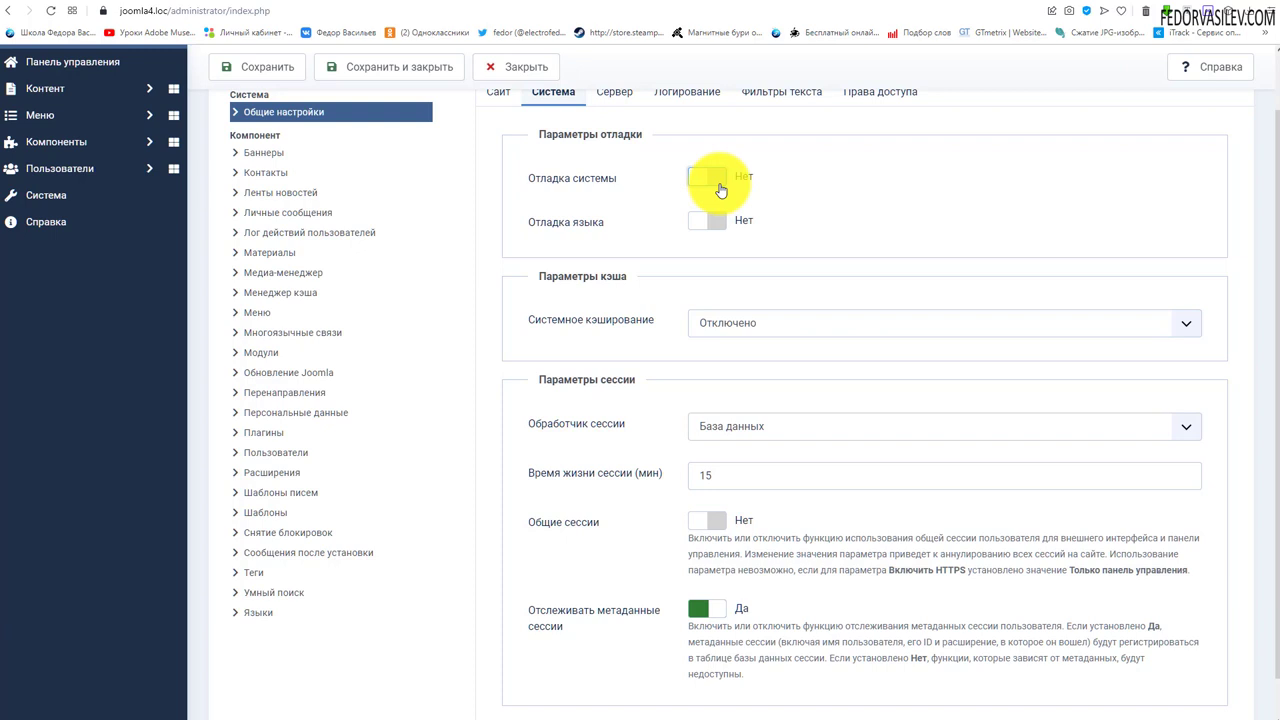
click(720, 190)
scroll(666, 229, up, 1)
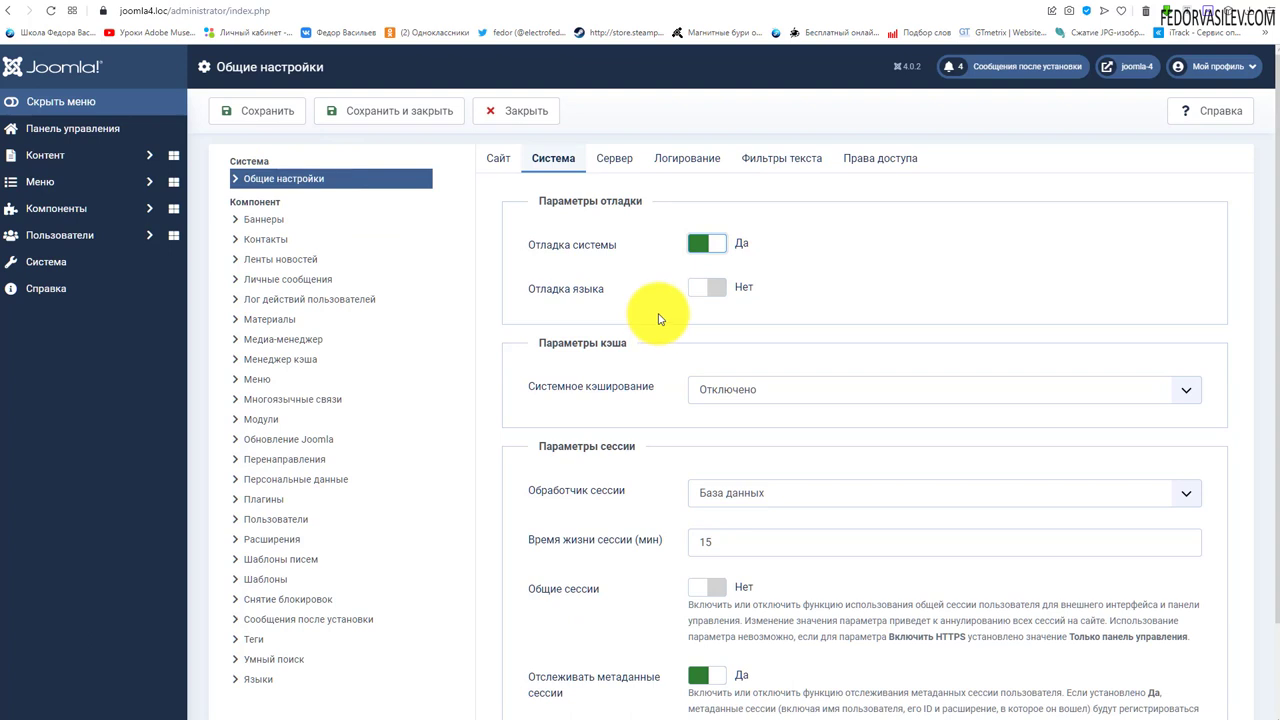
click(703, 255)
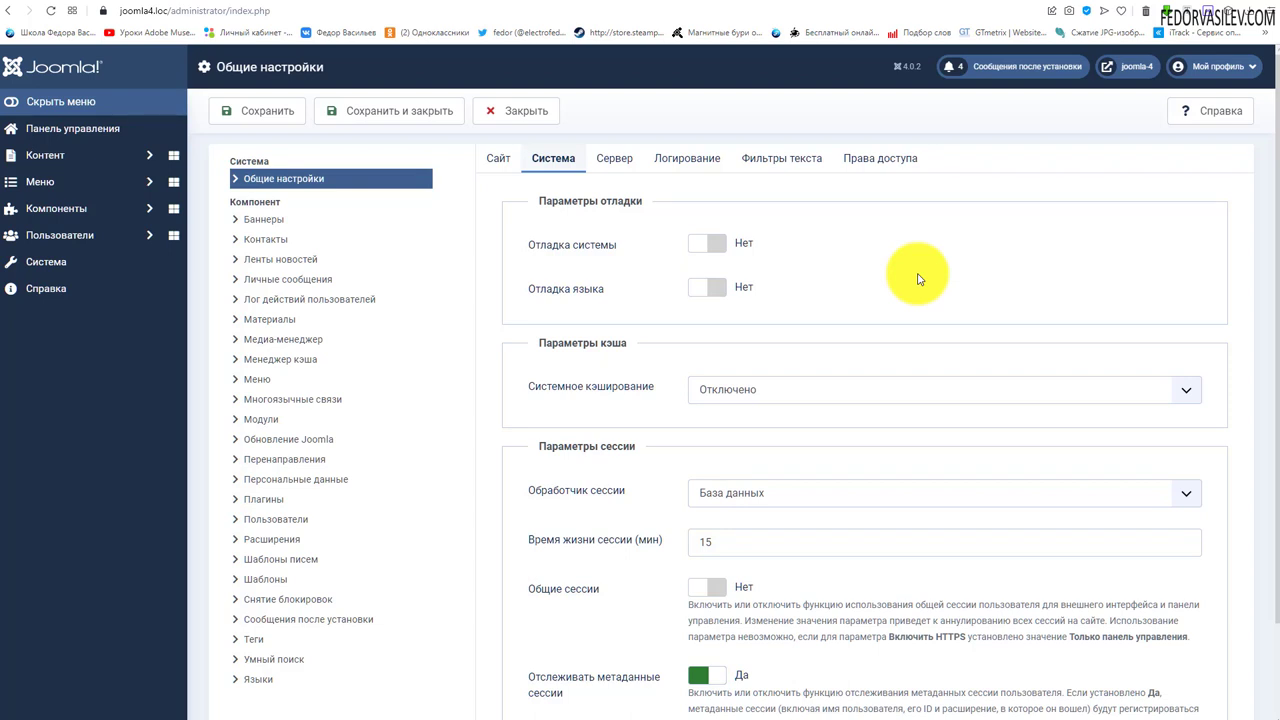
- Examine the available system caching (Системное кэширование) options without choosing one
click(746, 401)
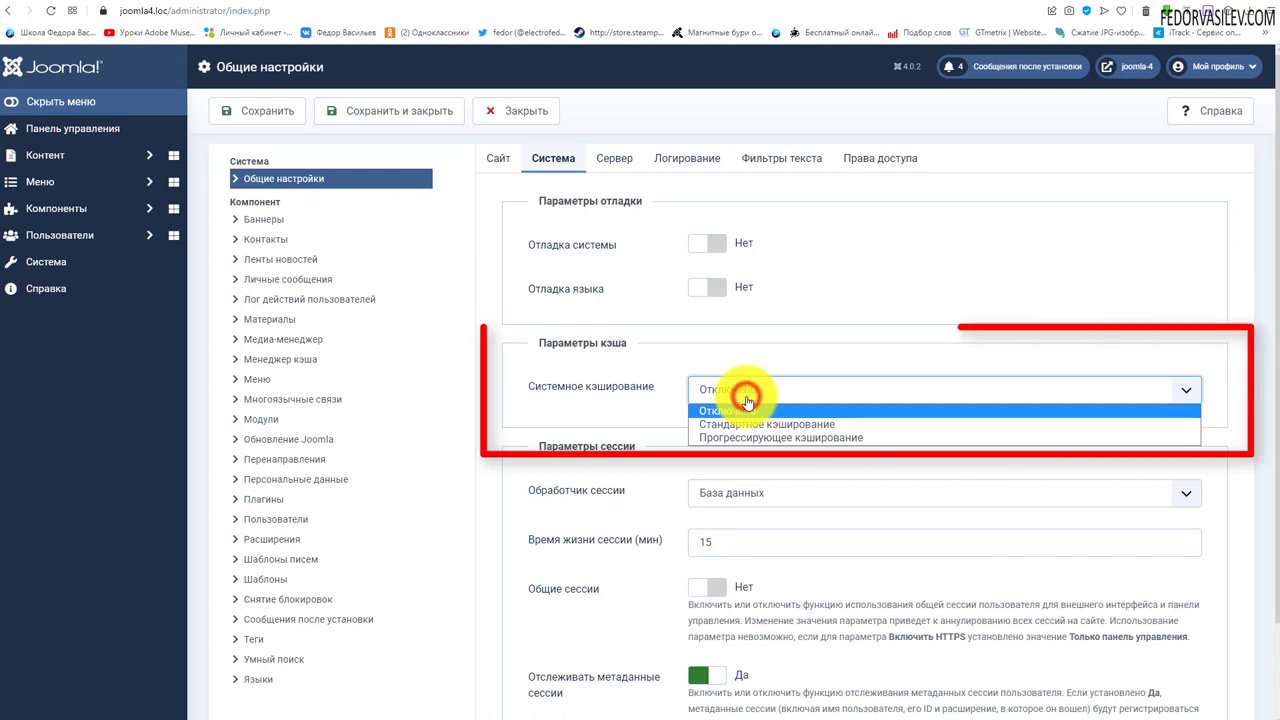
click(631, 389)
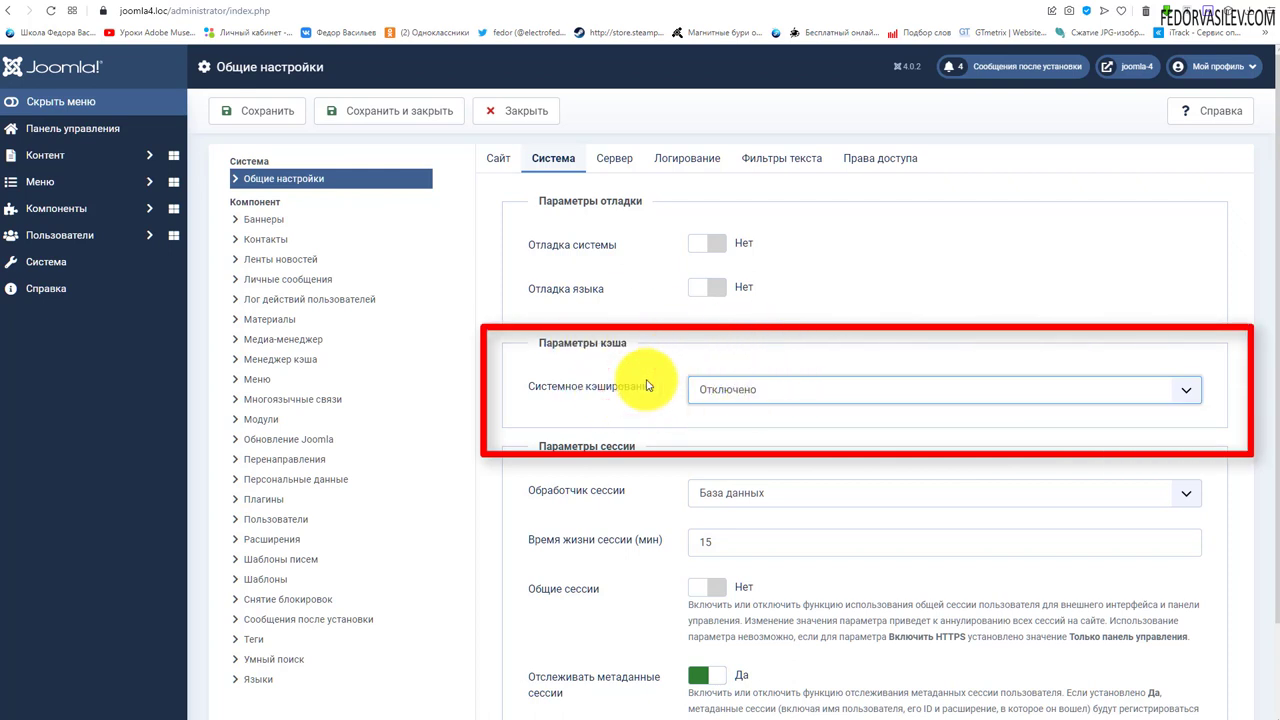
click(721, 396)
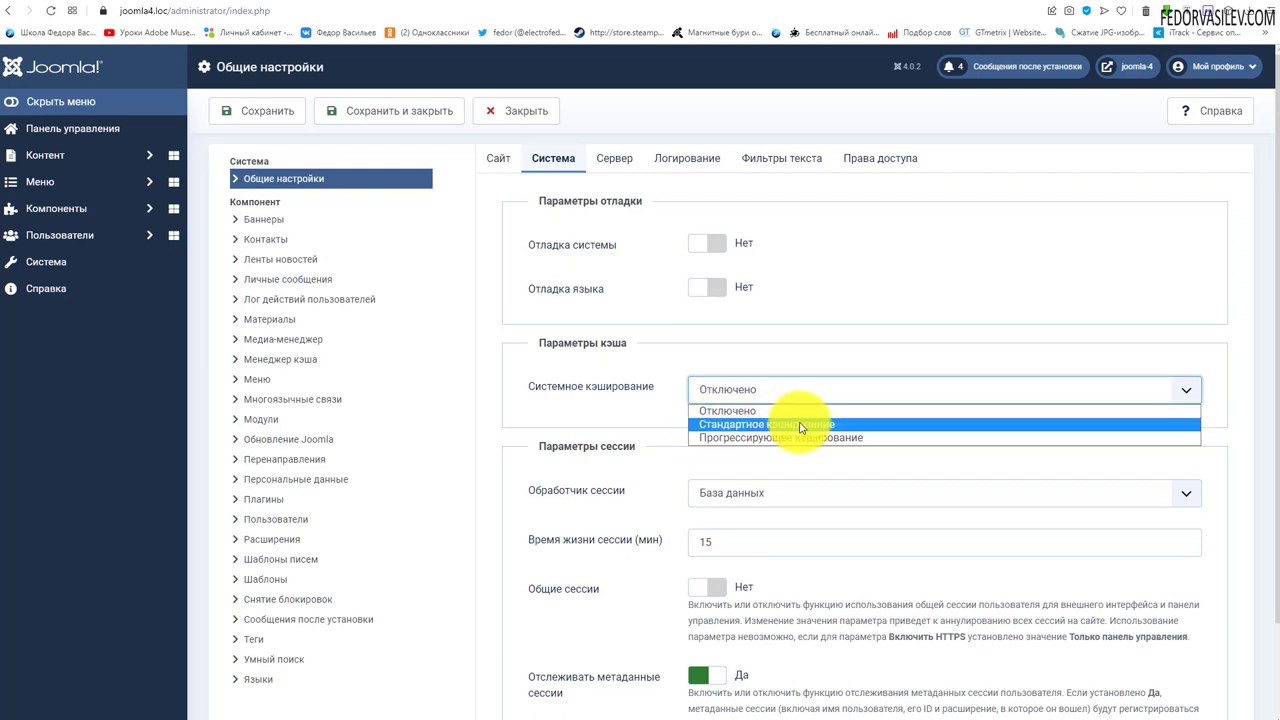
click(624, 400)
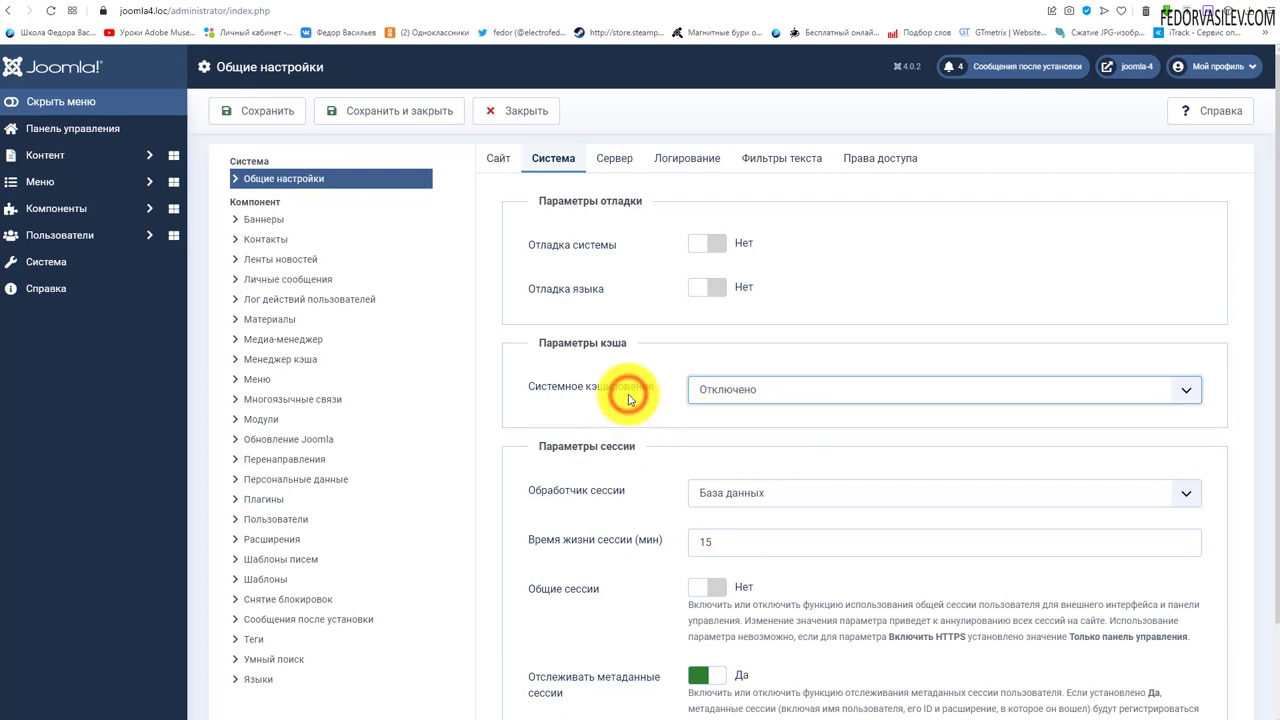
click(772, 395)
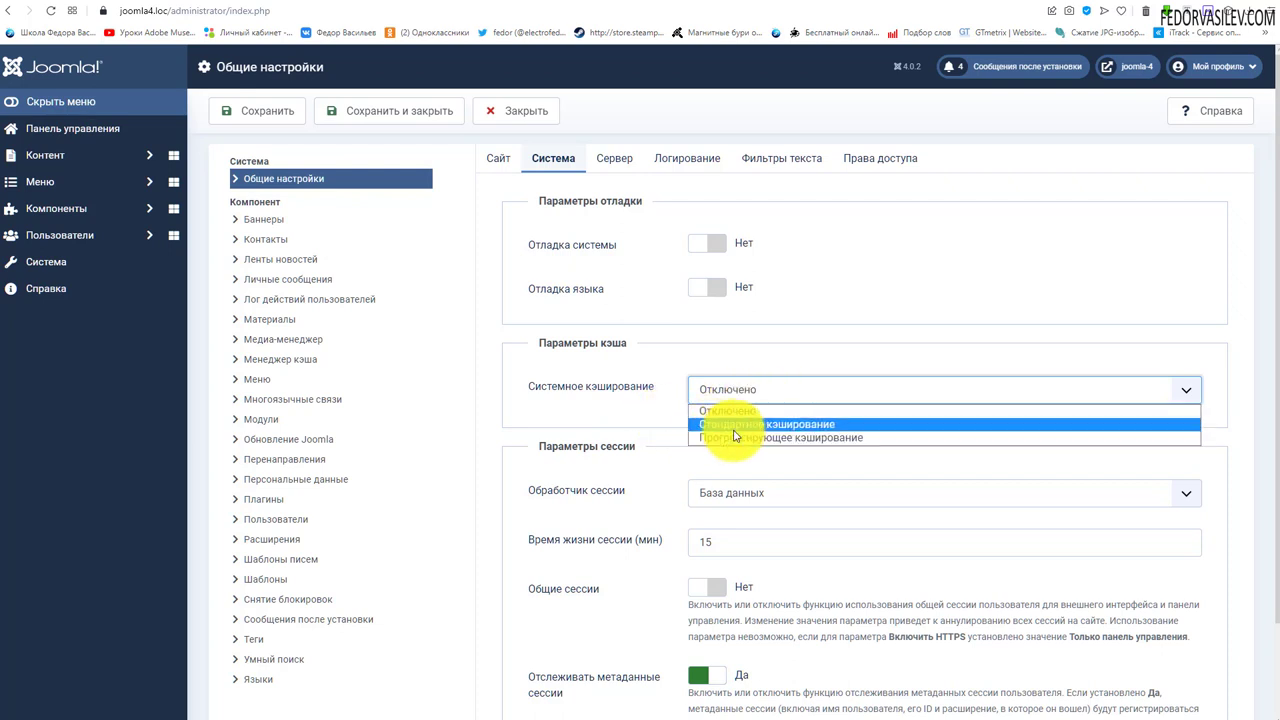
click(645, 415)
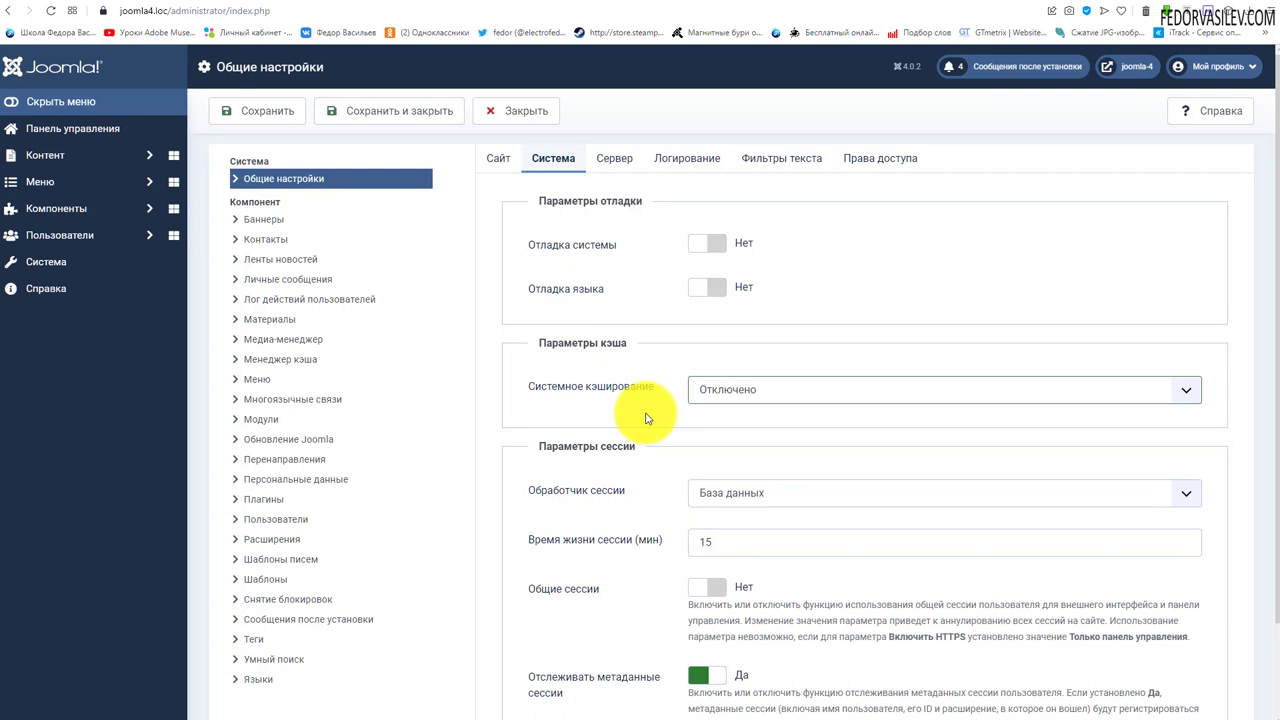
- Try Прогрессирующее кэширование as the system caching mode and settle on Стандартное кэширование
click(699, 397)
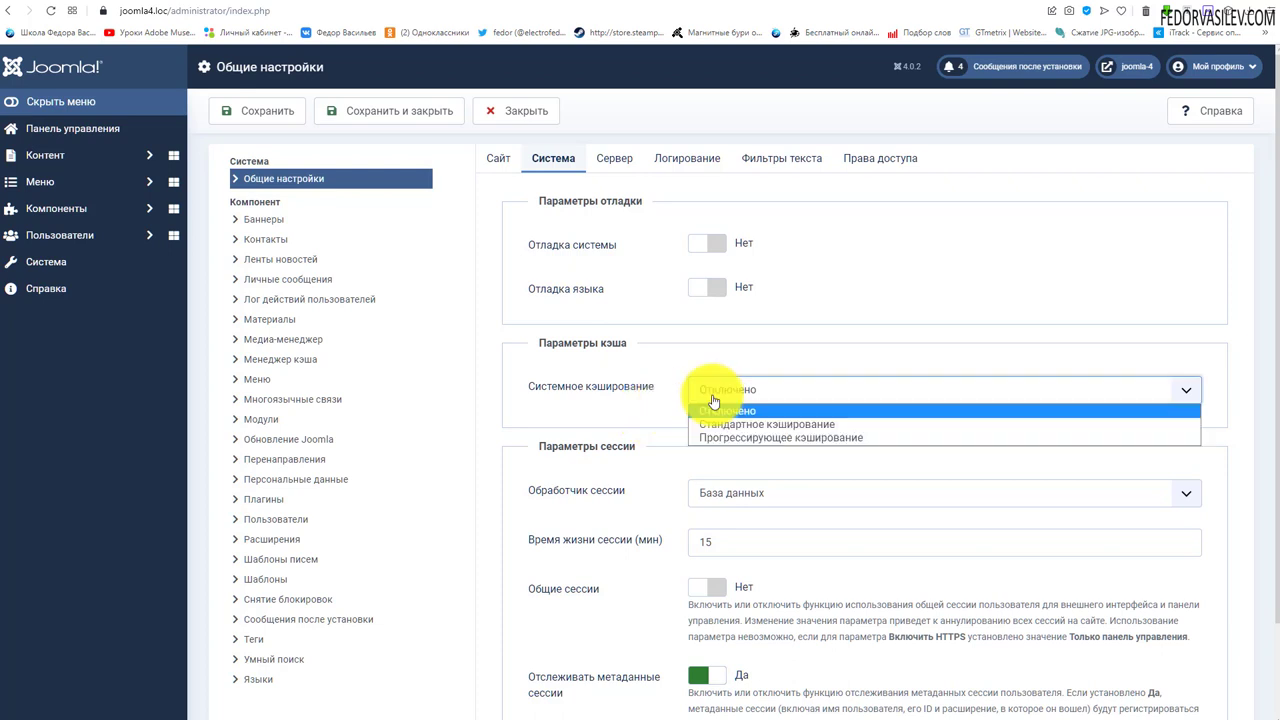
click(777, 440)
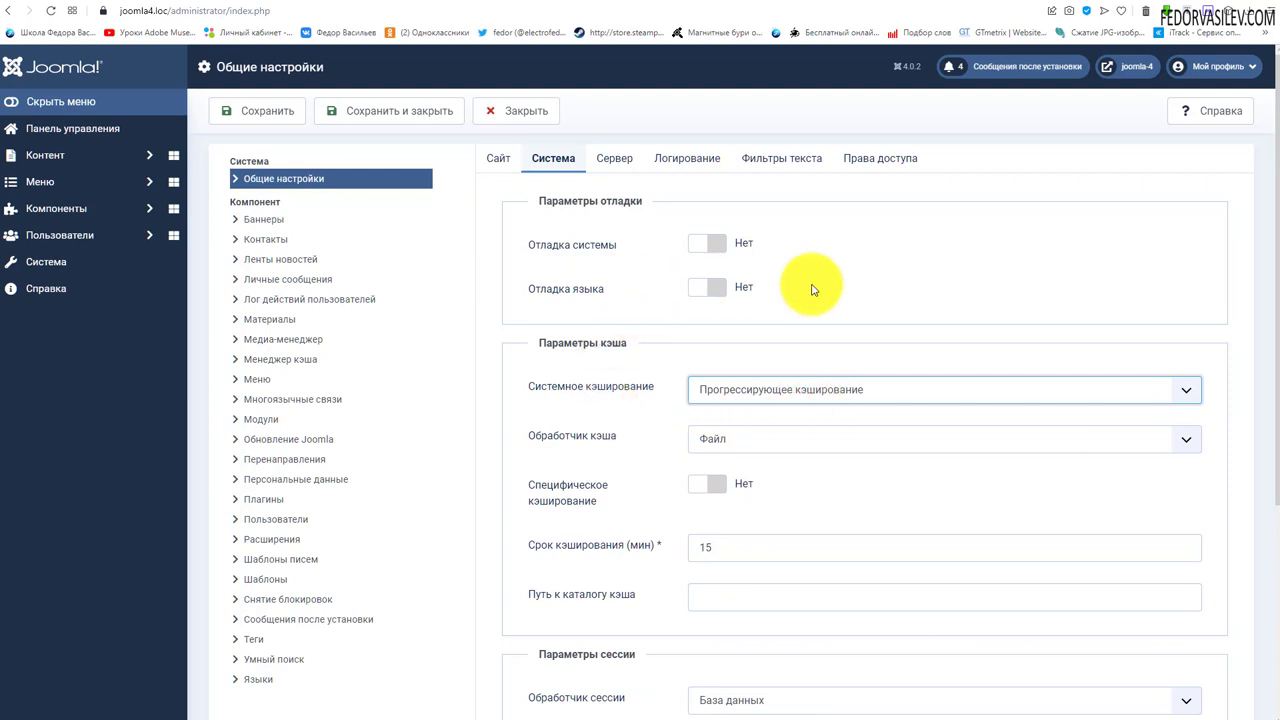
click(810, 397)
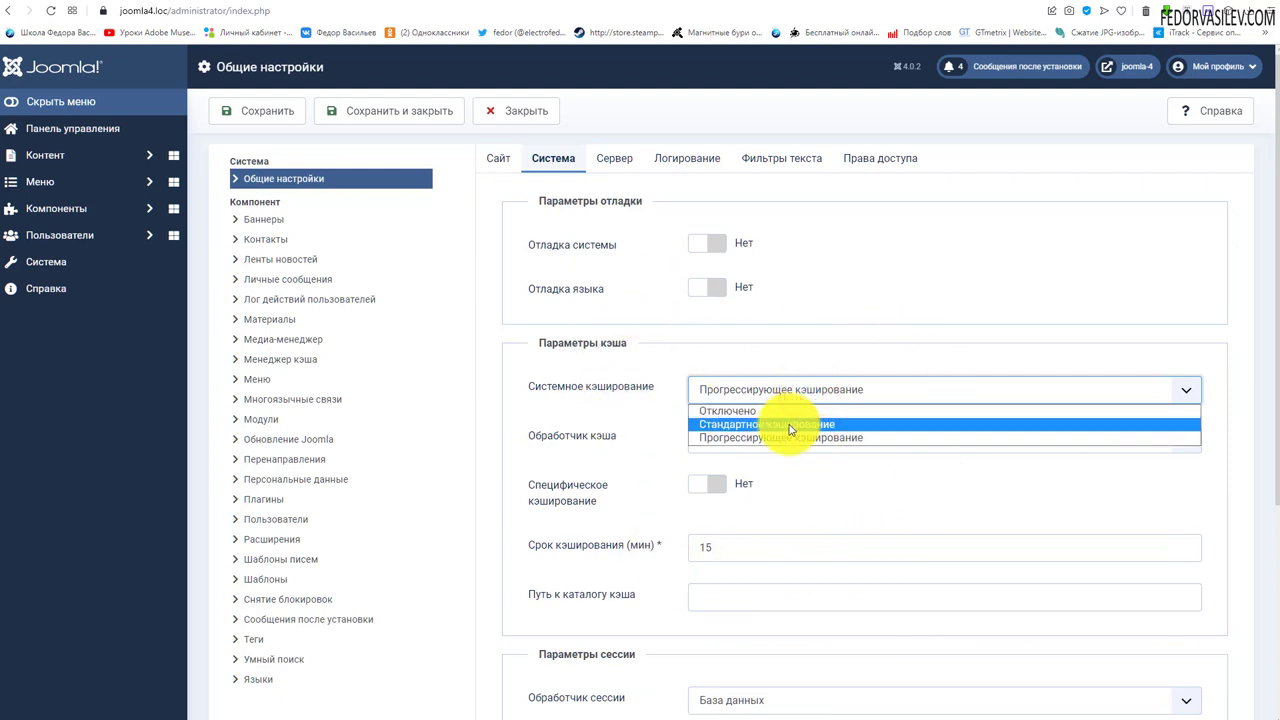
click(795, 423)
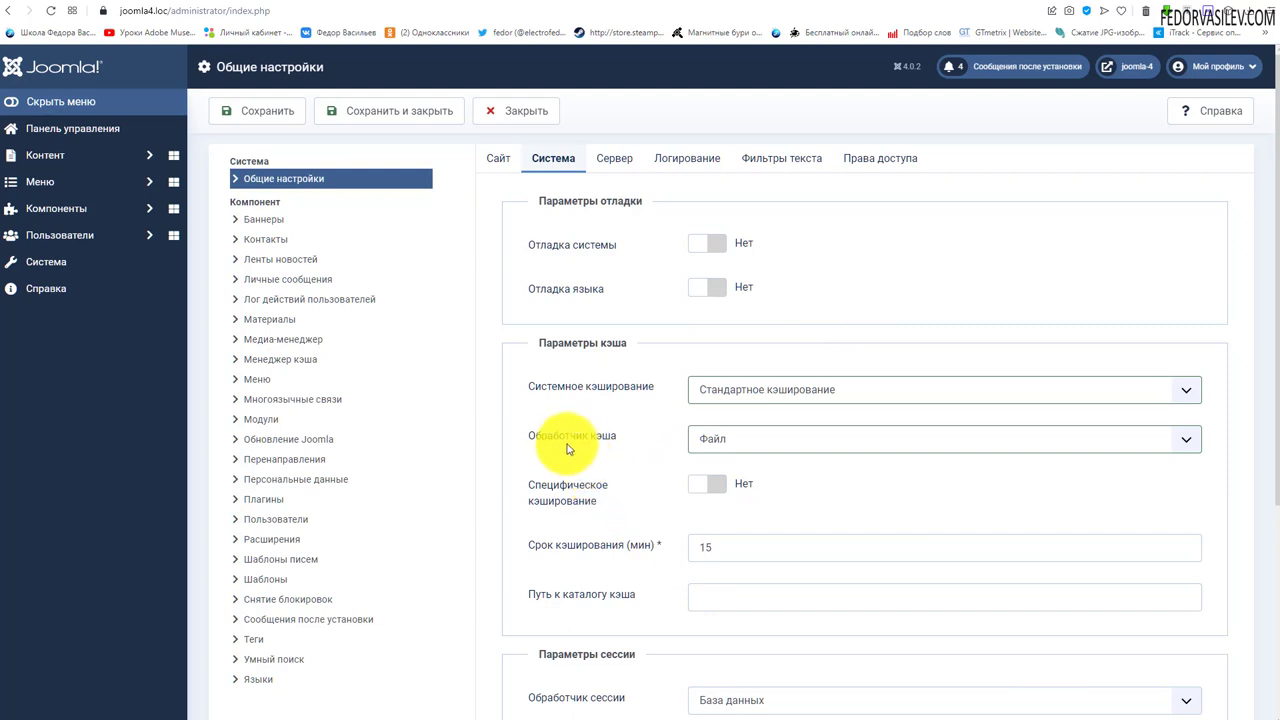
- Check which cache handlers (Обработчик кэша) are available
click(749, 440)
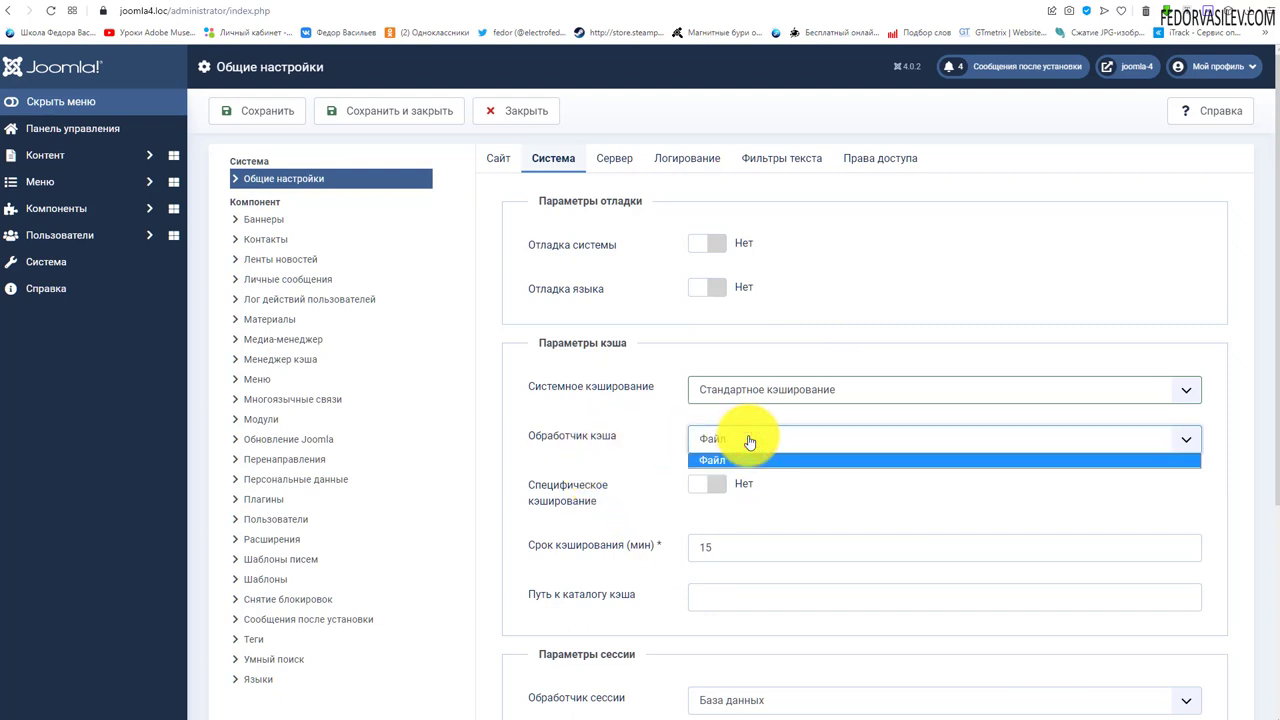
click(703, 442)
click(714, 443)
click(714, 440)
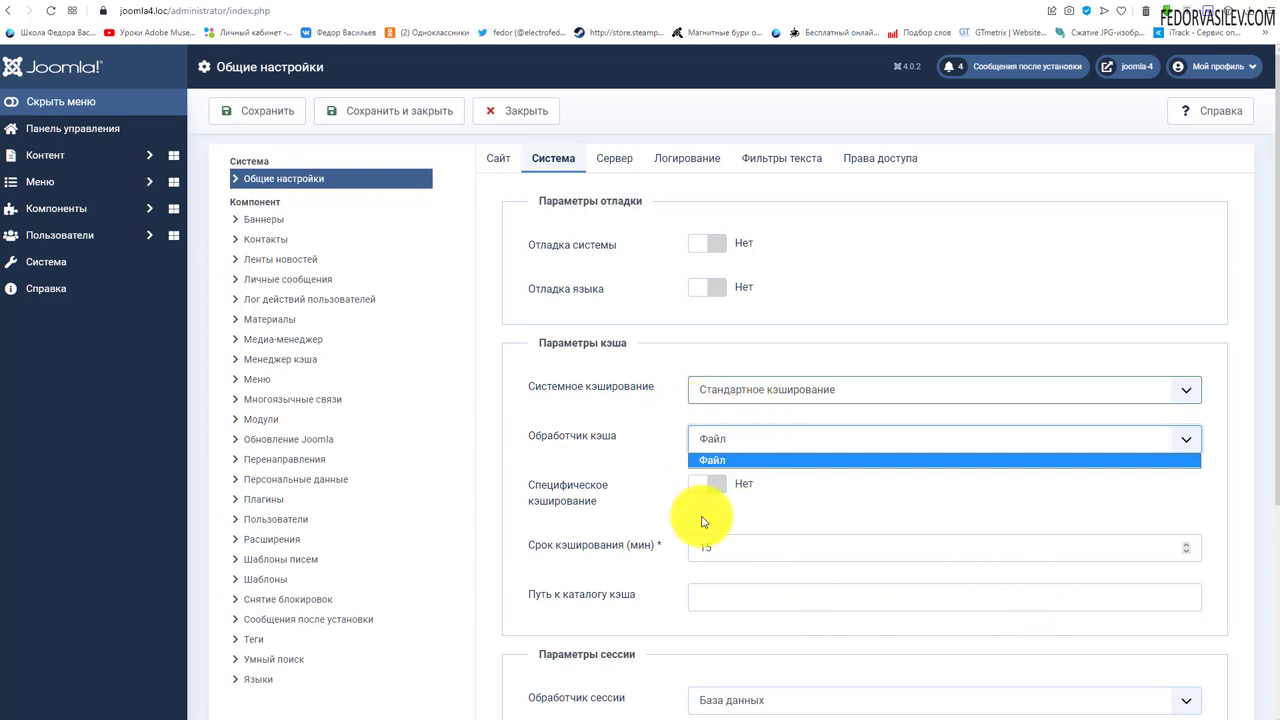
click(659, 469)
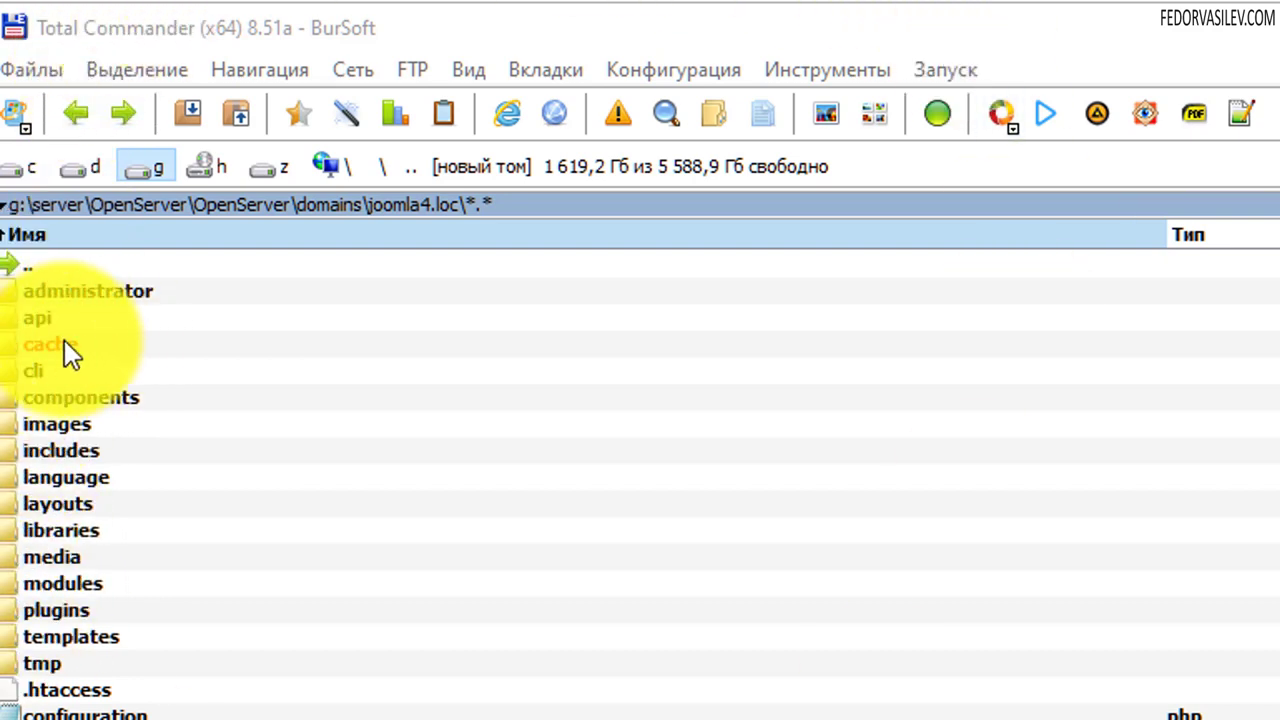
- In Total Commander, mark the archive, read-only, hidden and system attributes for the site's cache folder and close the attribute dialog without applying
click(14, 343)
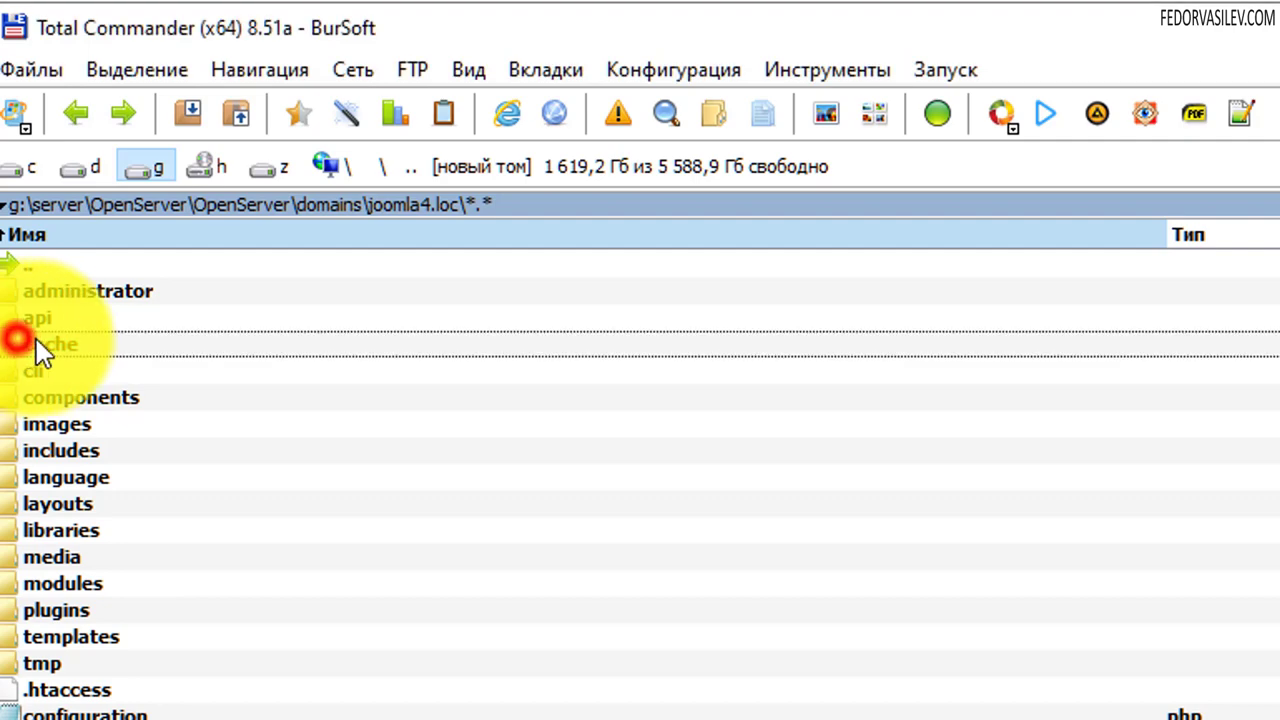
click(31, 69)
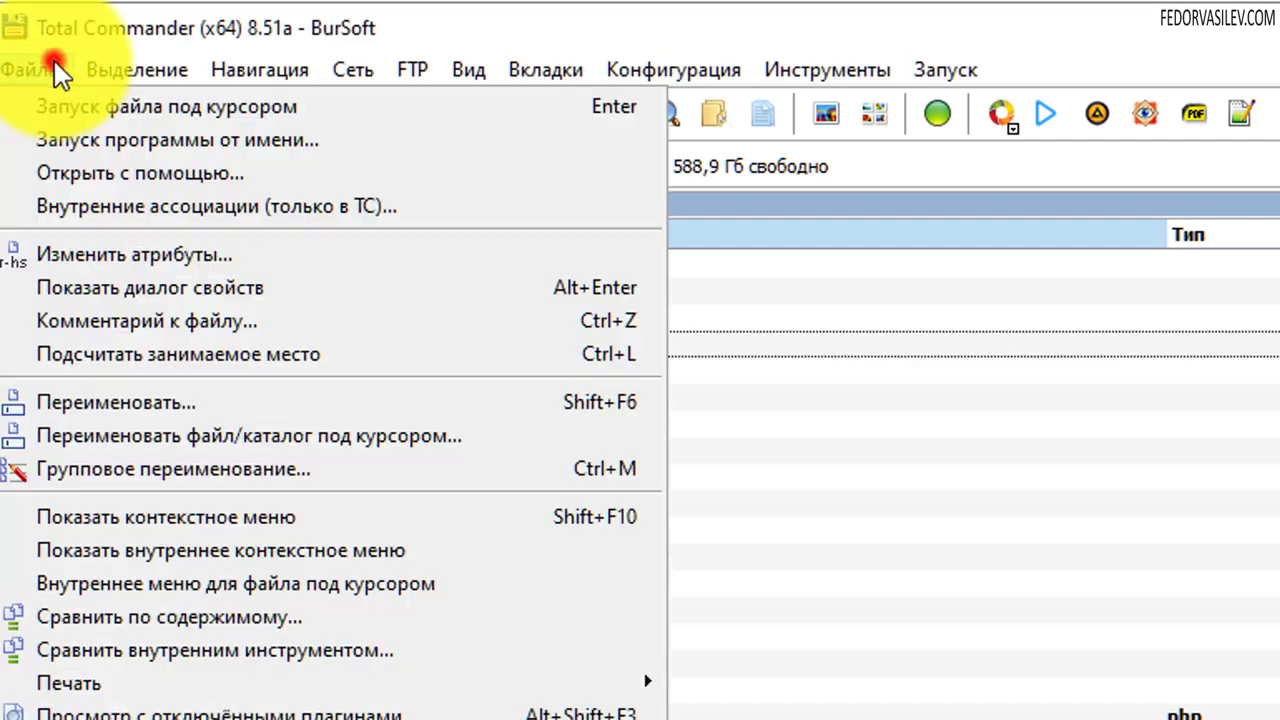
click(178, 262)
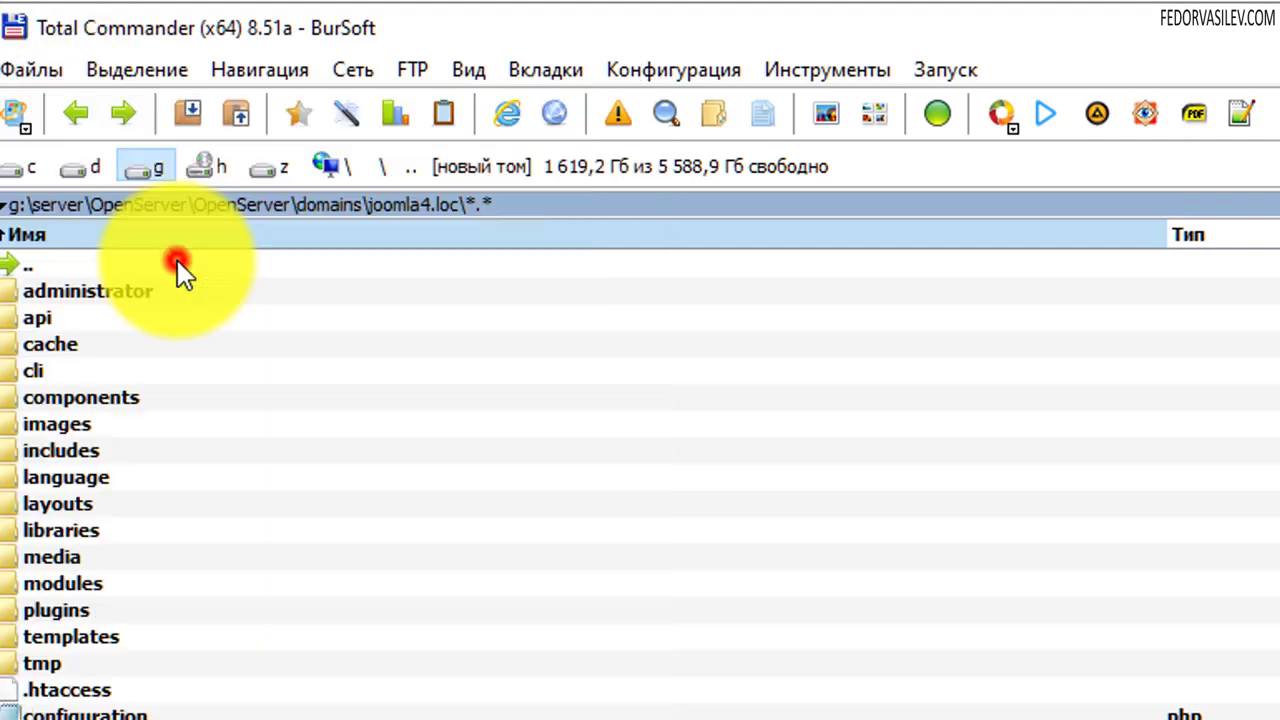
click(1279, 634)
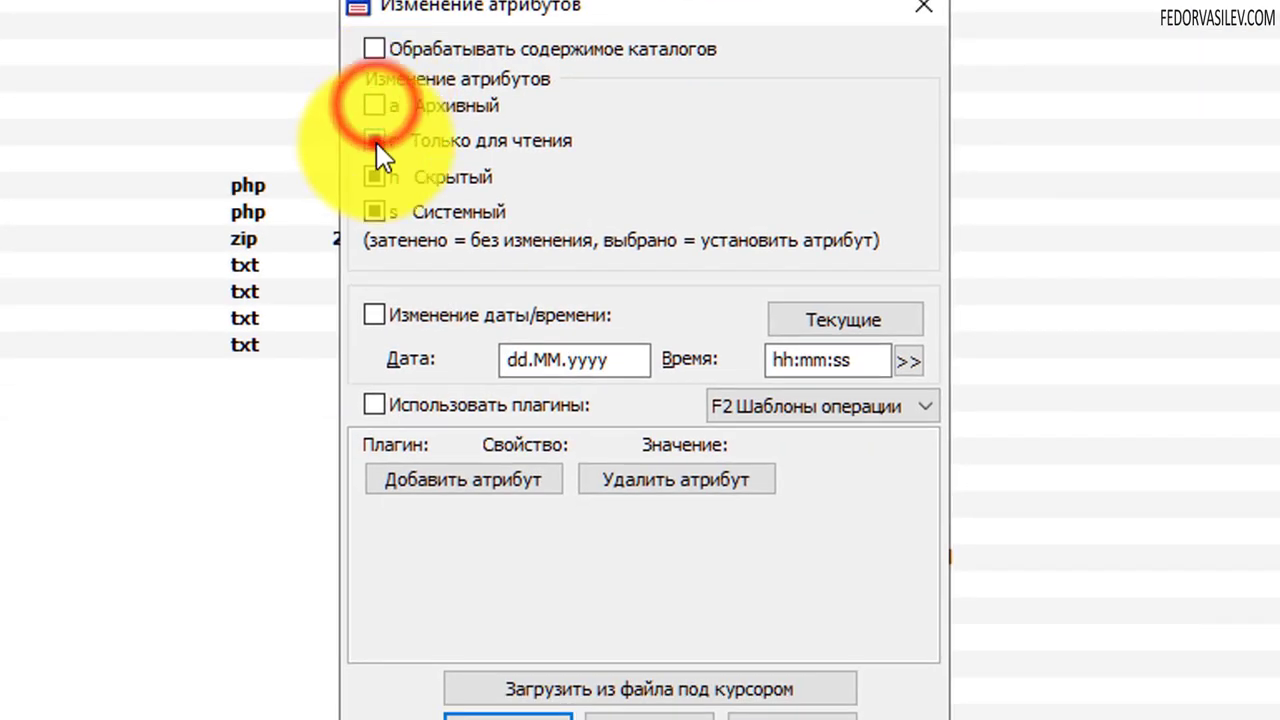
click(376, 140)
click(375, 108)
click(377, 136)
click(376, 177)
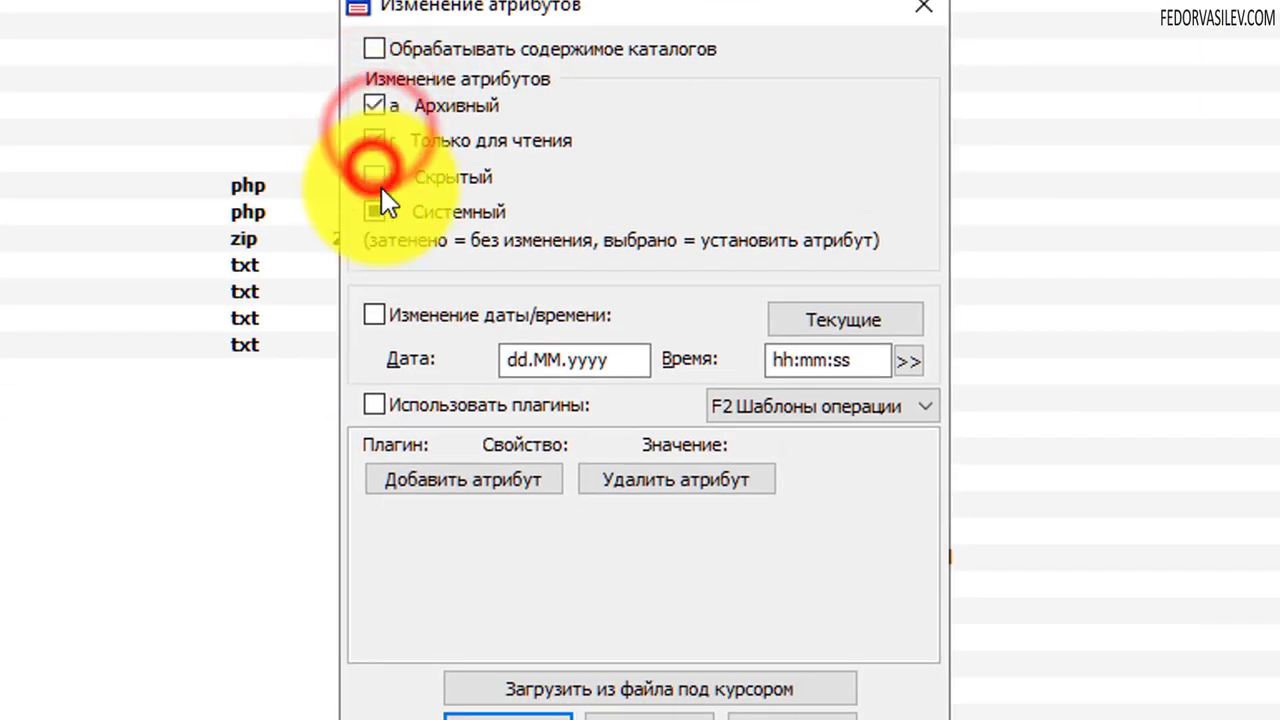
click(372, 210)
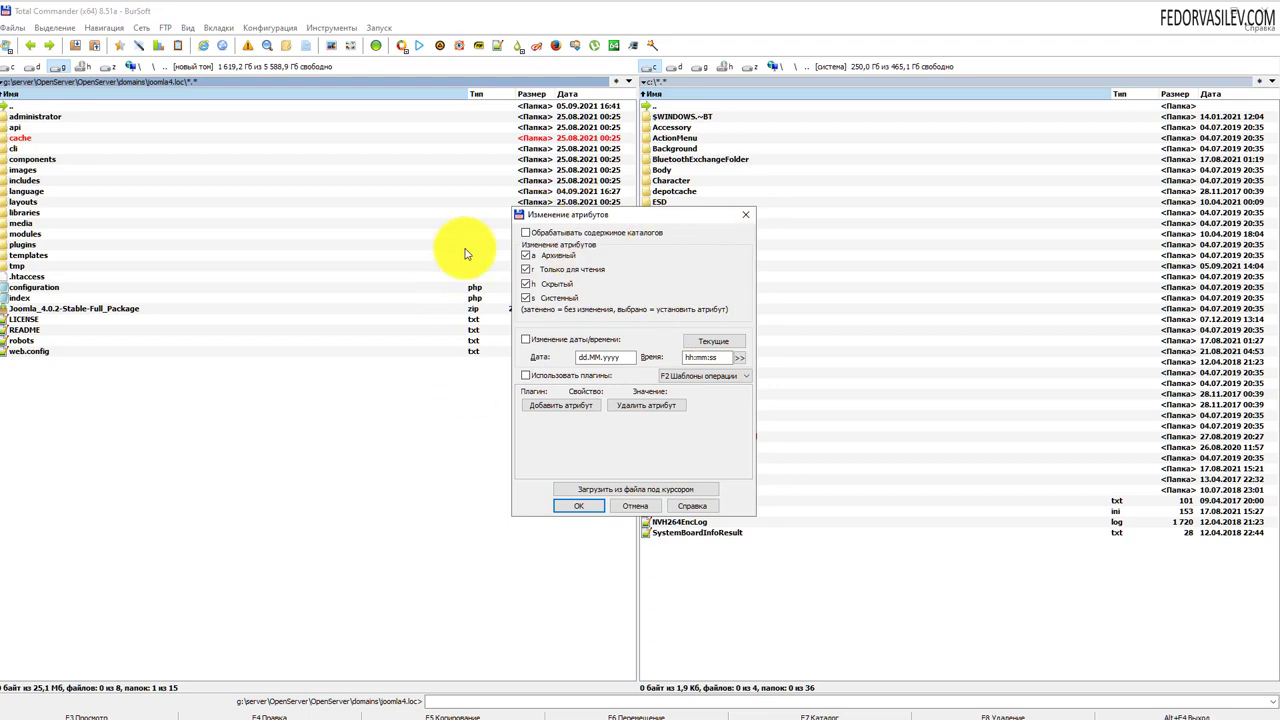
click(744, 219)
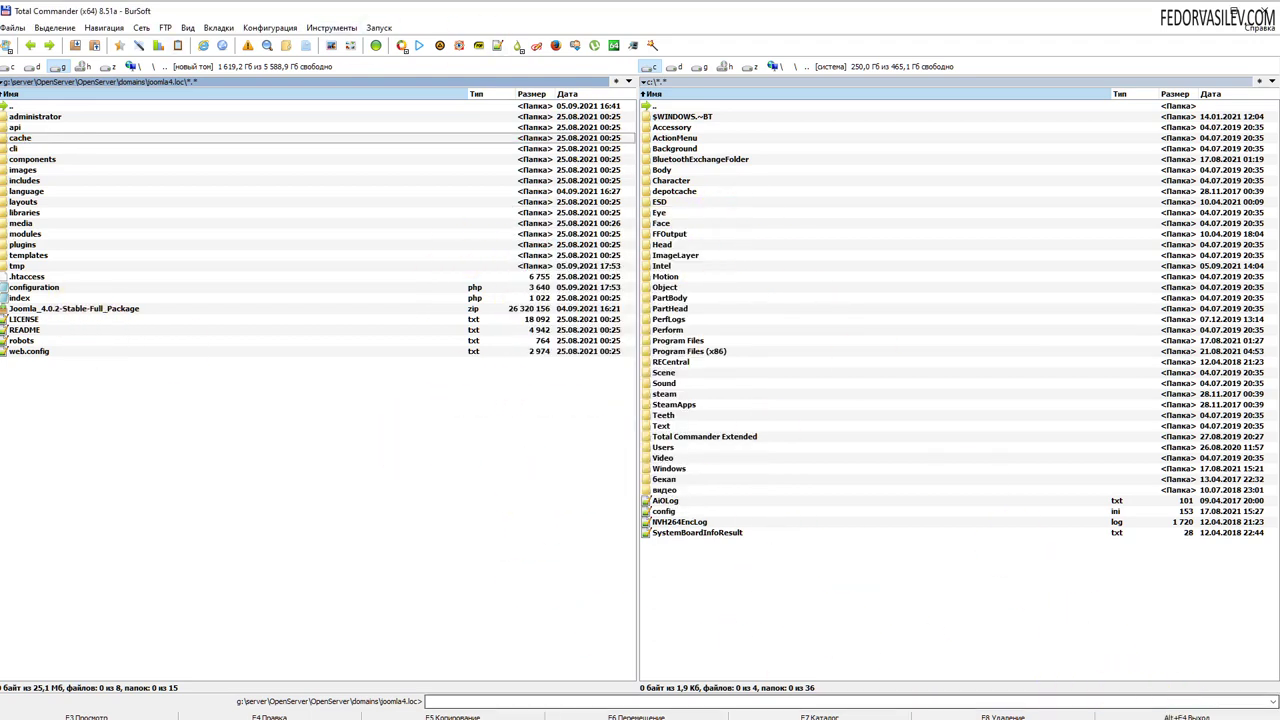
- Return to Joomla in the browser and switch Специфическое кэширование on and back off
key(alt+Tab)
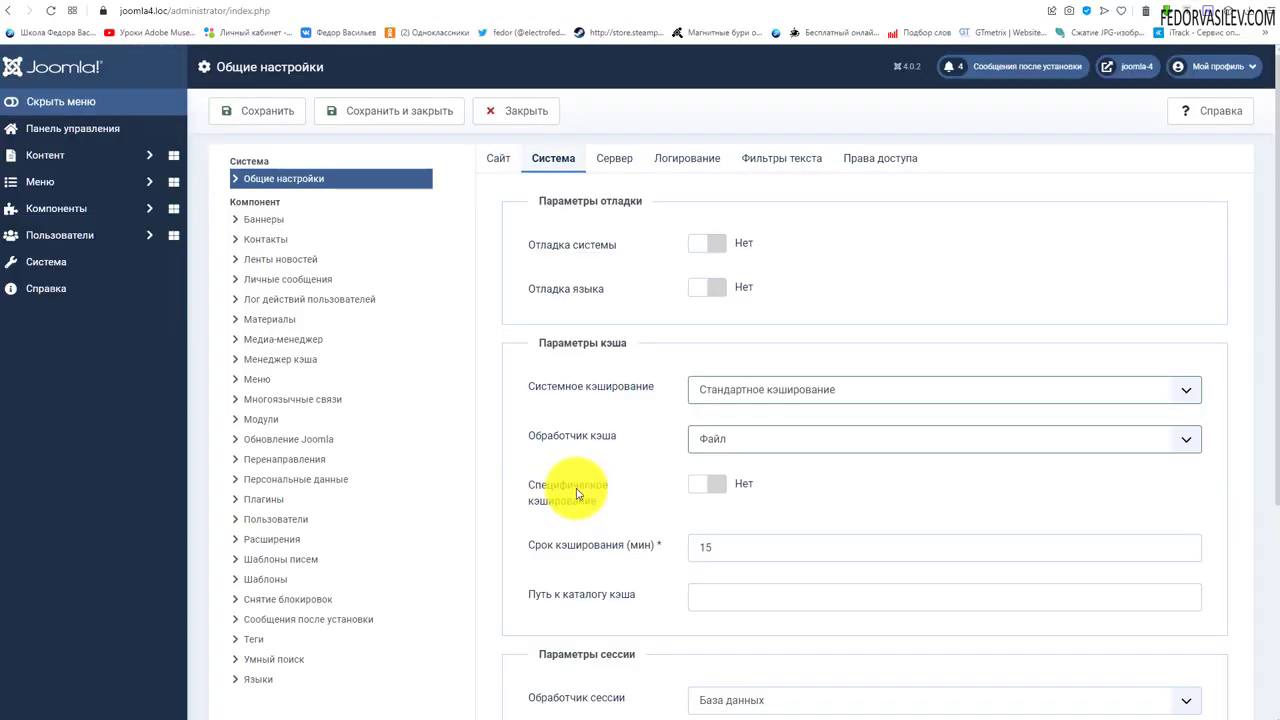
click(710, 489)
click(700, 487)
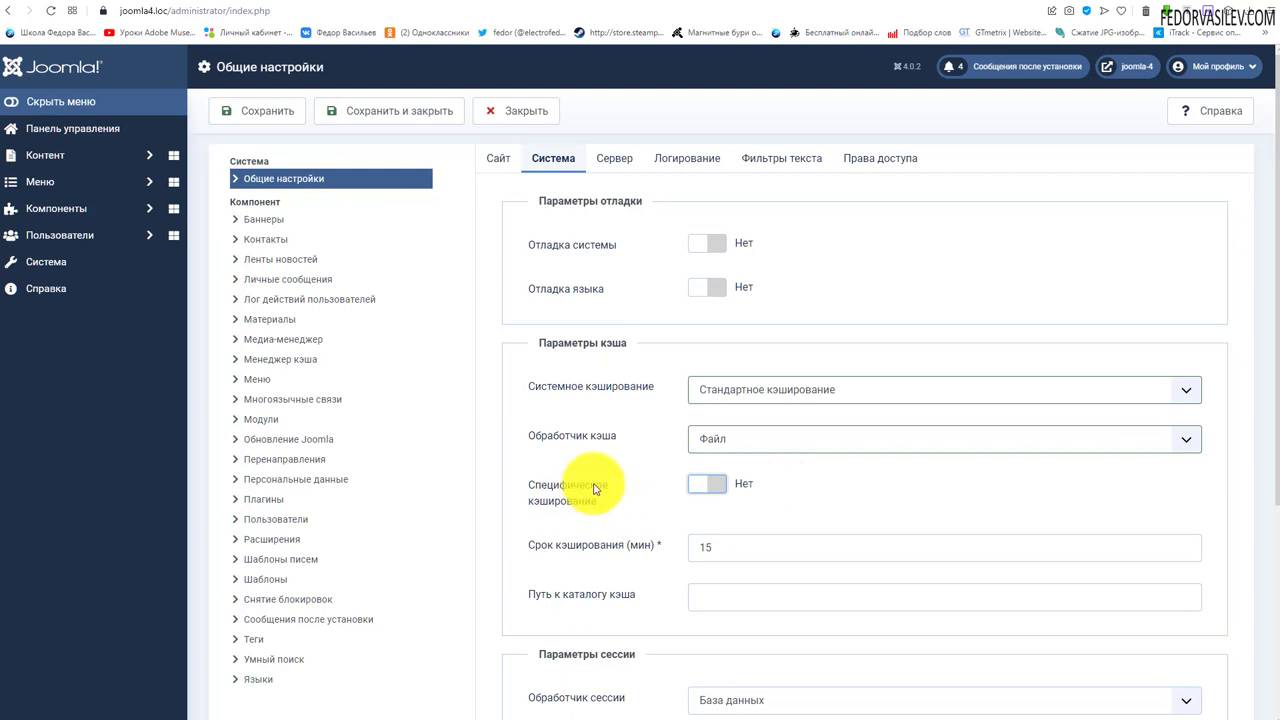
click(723, 488)
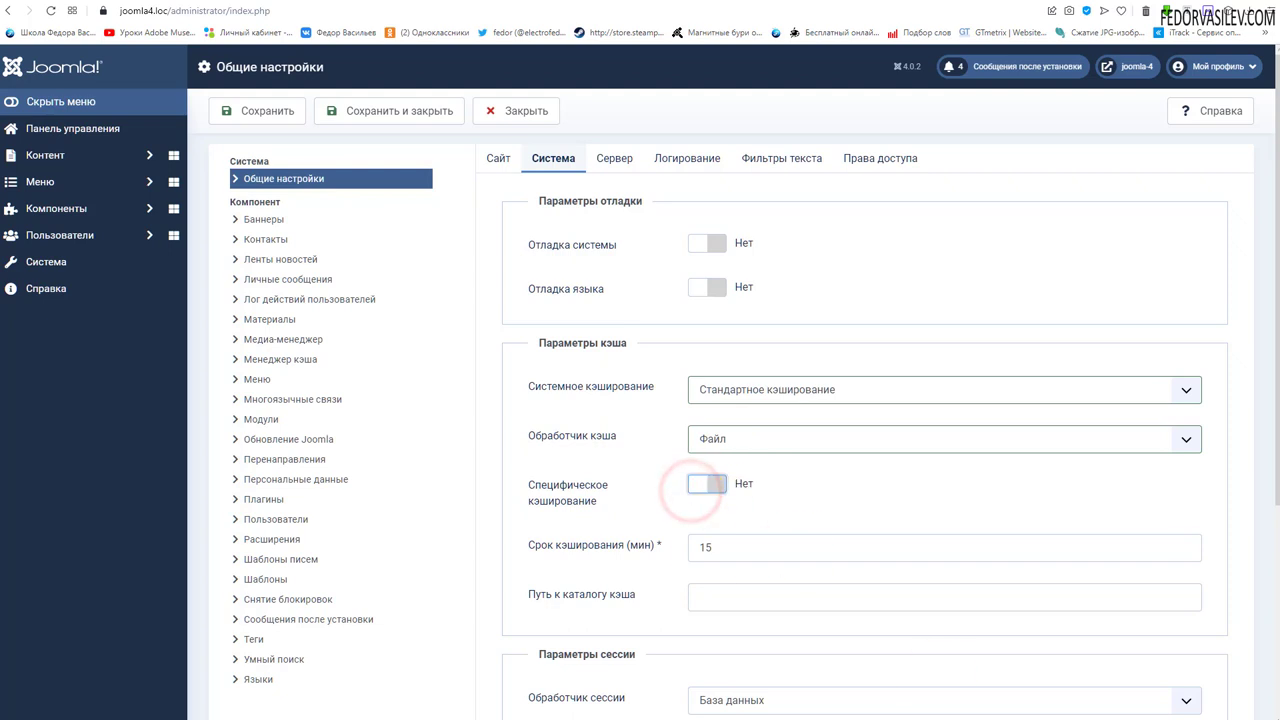
- Review the cache lifetime and cache directory path fields, and locate the site's cache folder in Total Commander
double_click(735, 549)
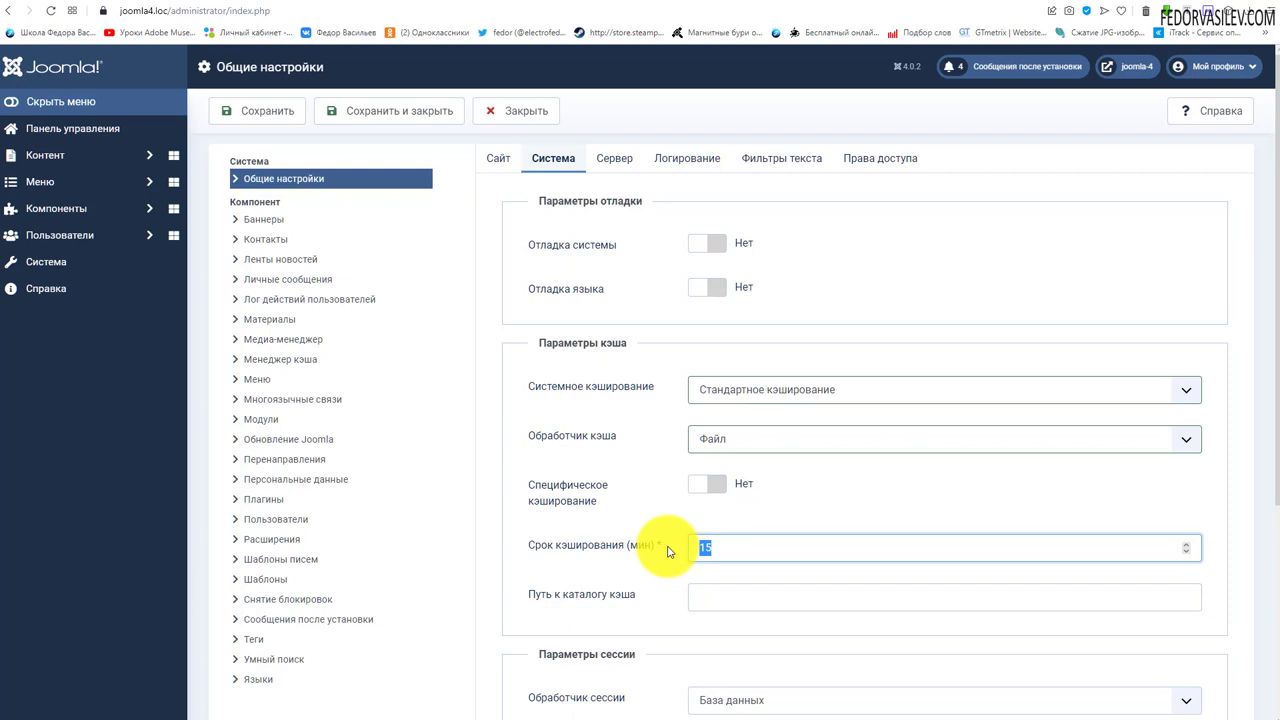
double_click(714, 547)
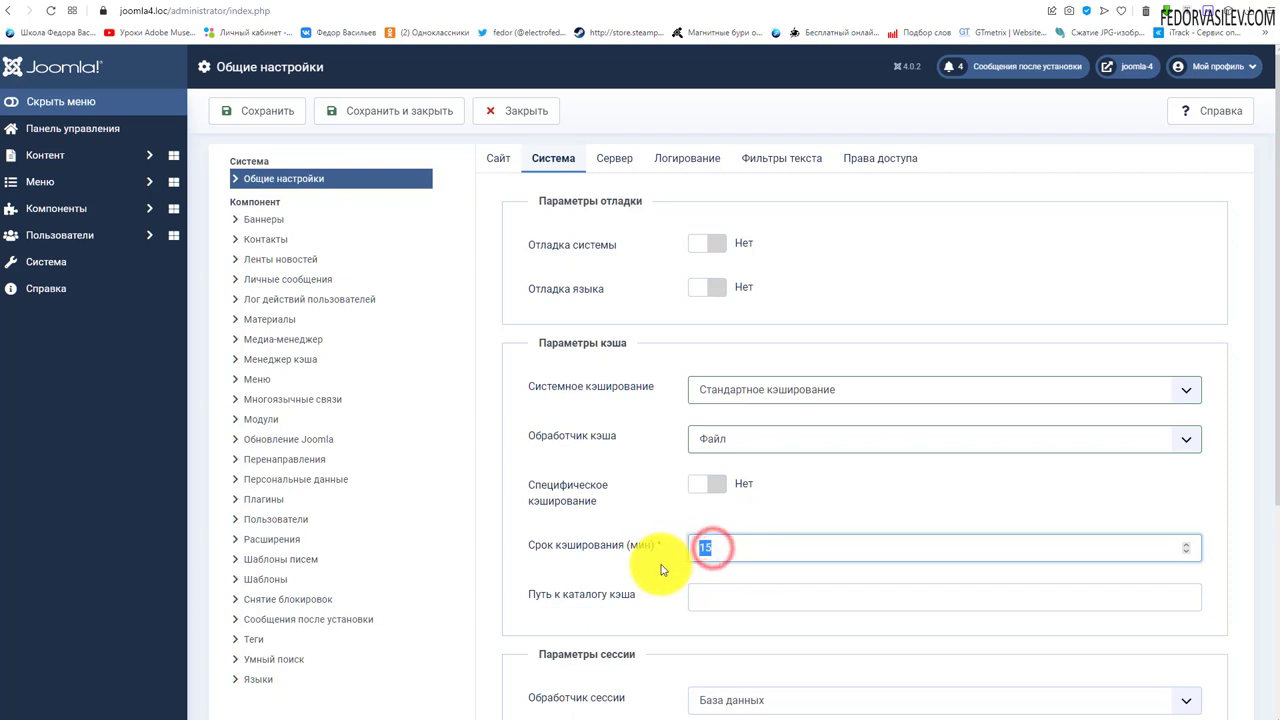
click(620, 597)
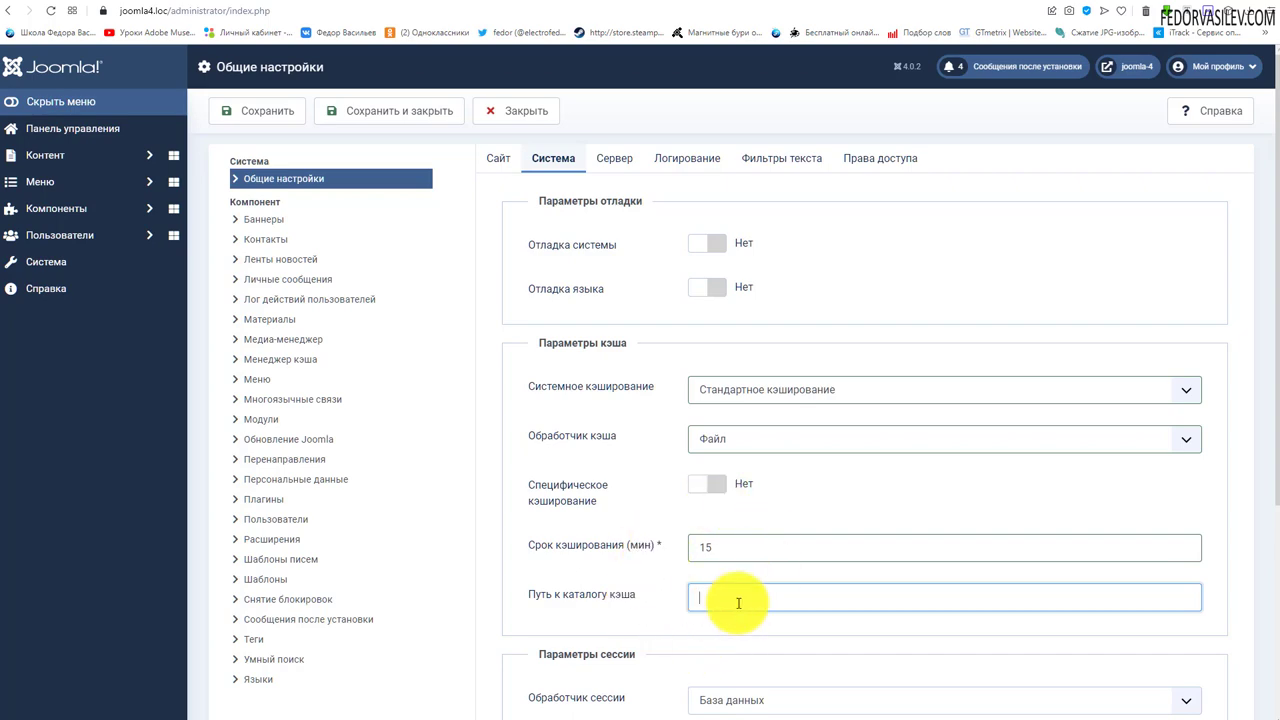
key(alt+Tab)
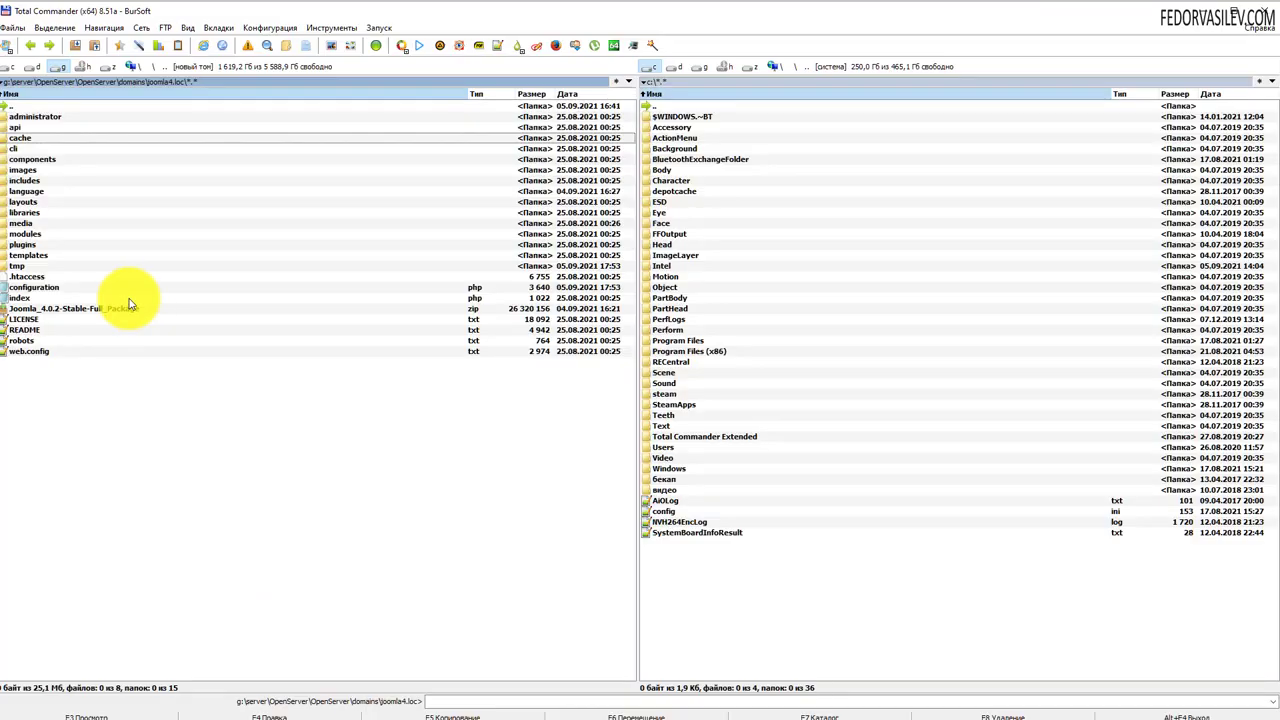
click(16, 138)
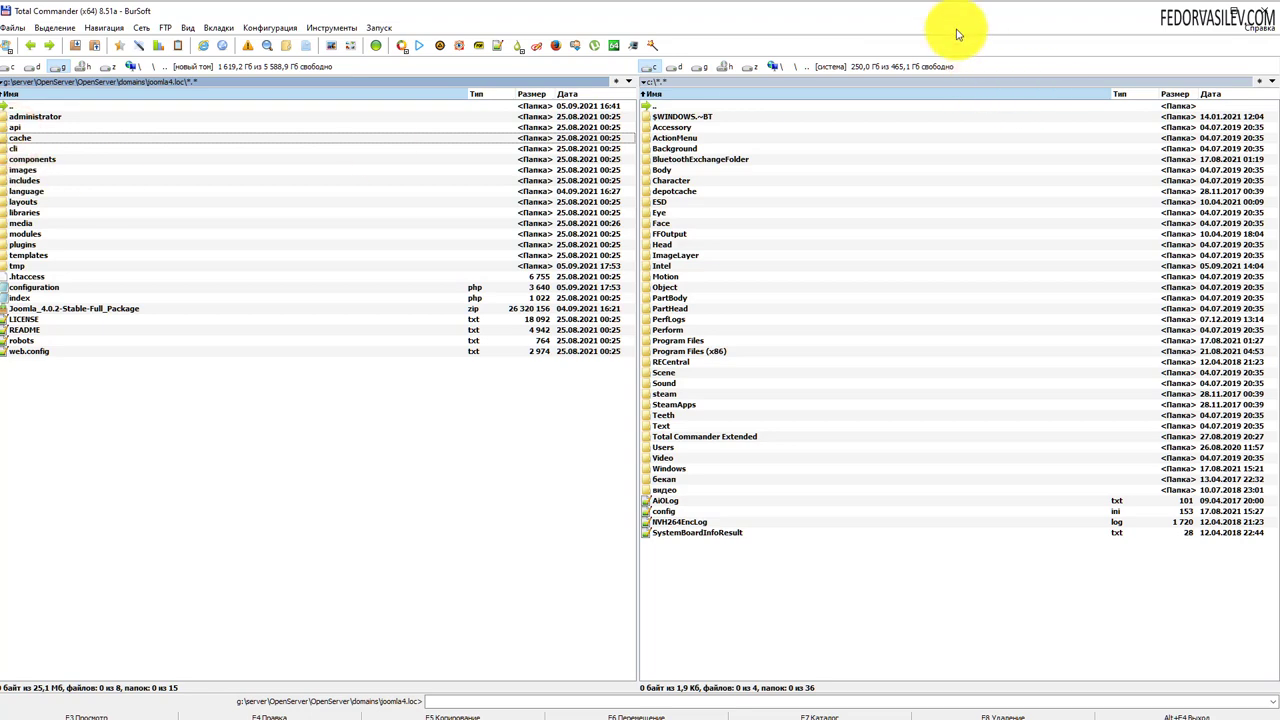
- Return from Total Commander to Joomla in the browser and check which Системное кэширование options are available
click(1215, 12)
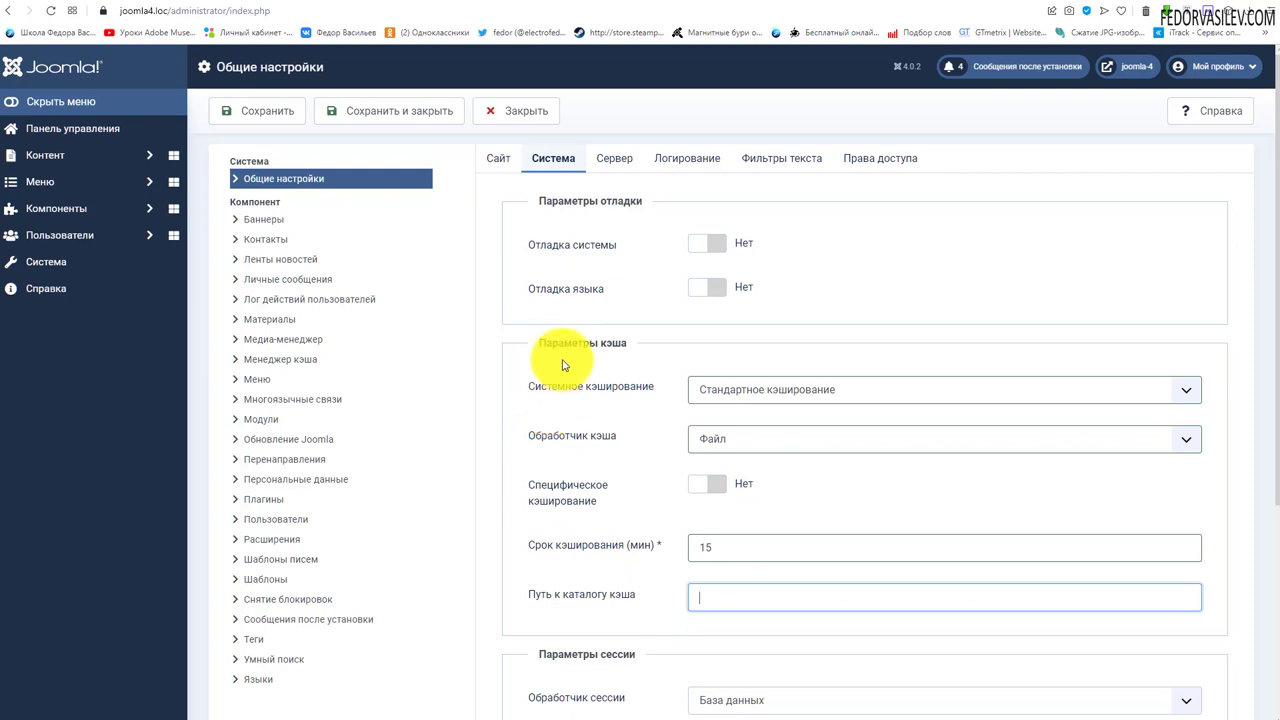
click(730, 392)
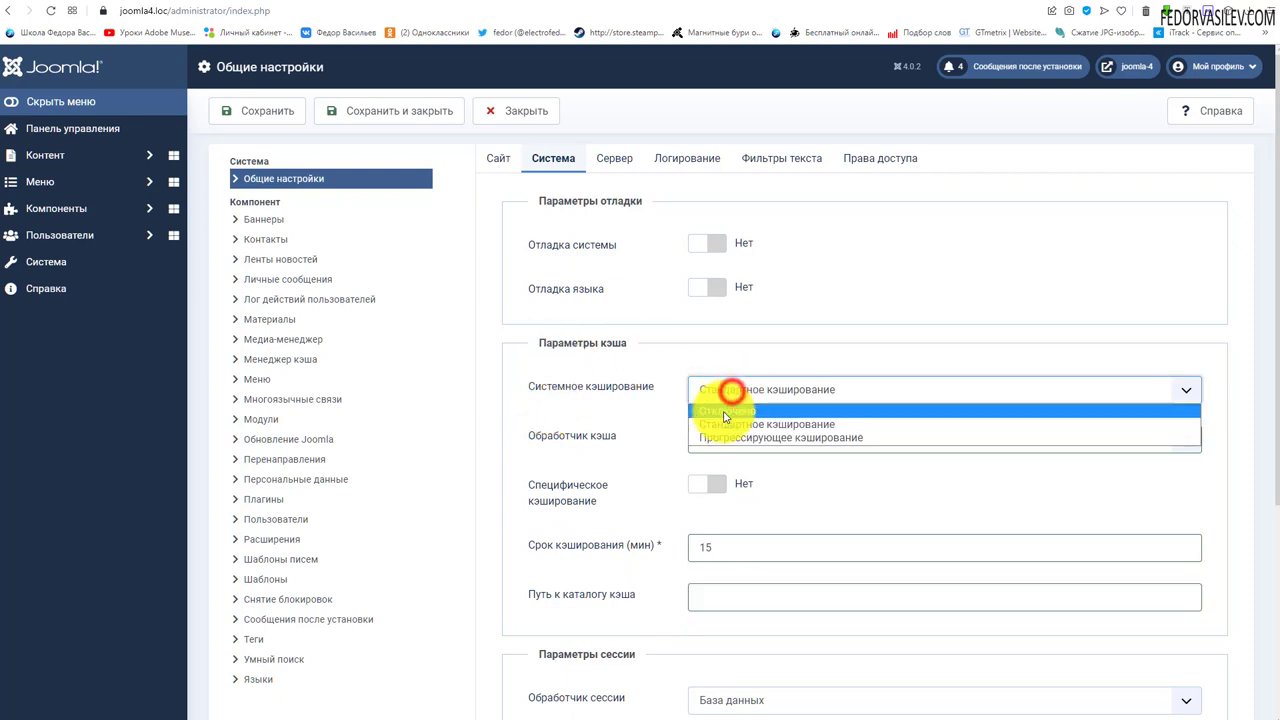
click(623, 388)
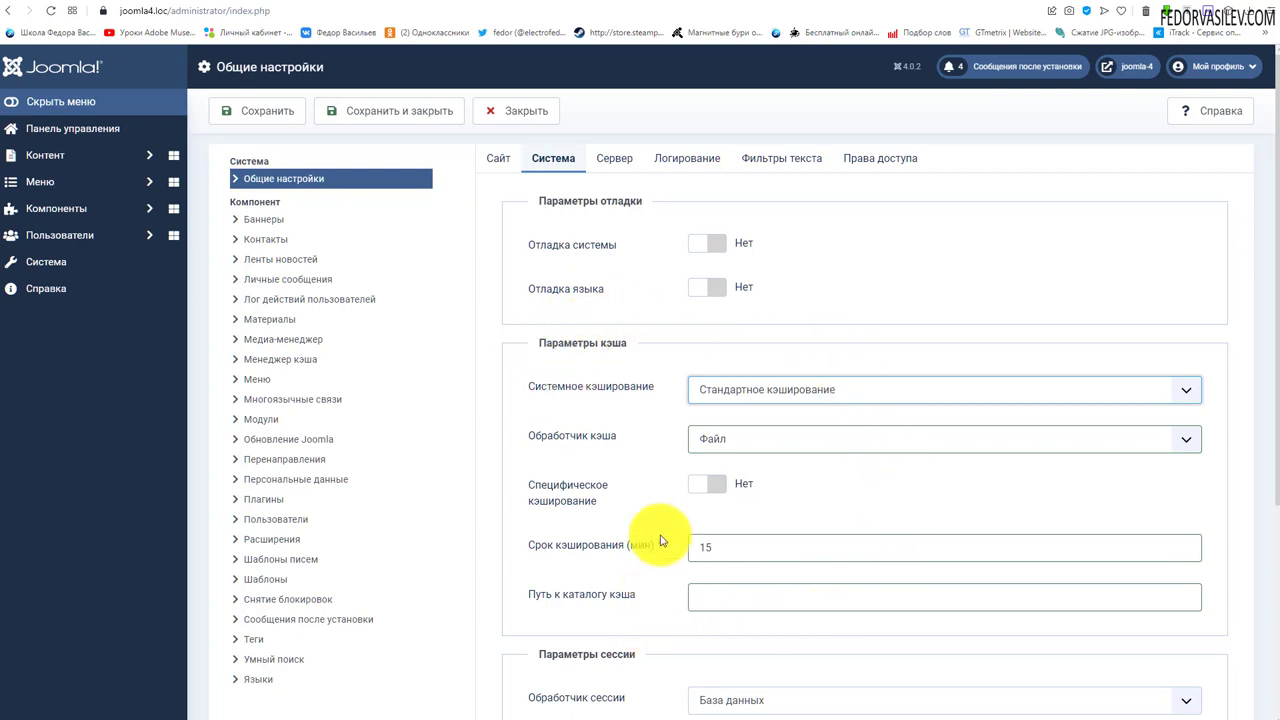
- Switch Системное кэширование to Отключено and back to Стандартное кэширование
click(708, 392)
click(712, 408)
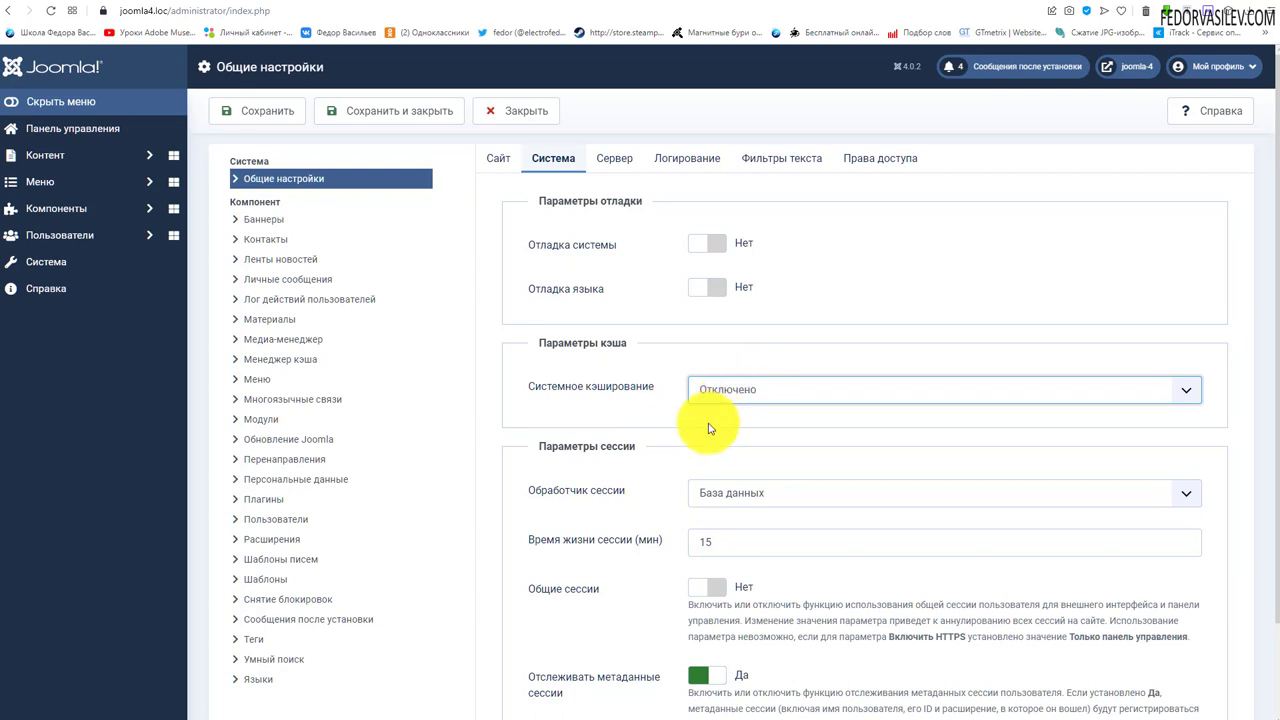
click(752, 405)
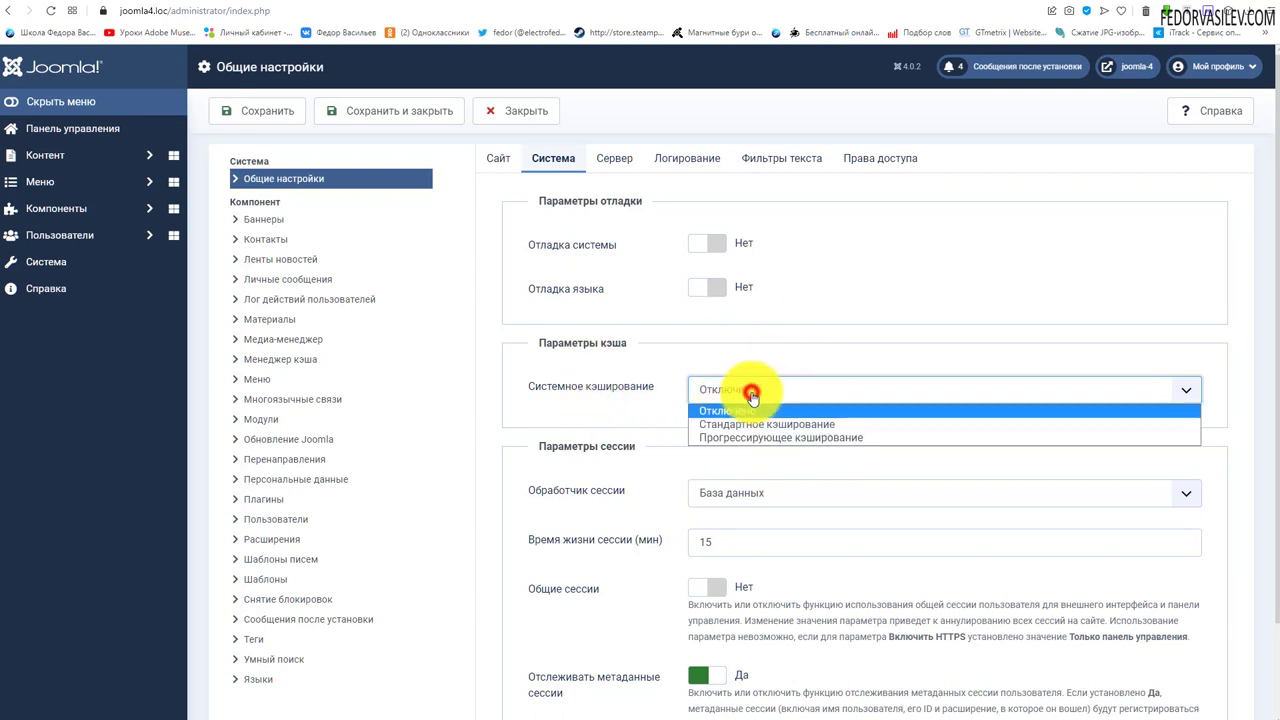
click(737, 423)
- Review the value in the Срок кэширования (мин) field
click(733, 547)
drag(699, 549, 695, 551)
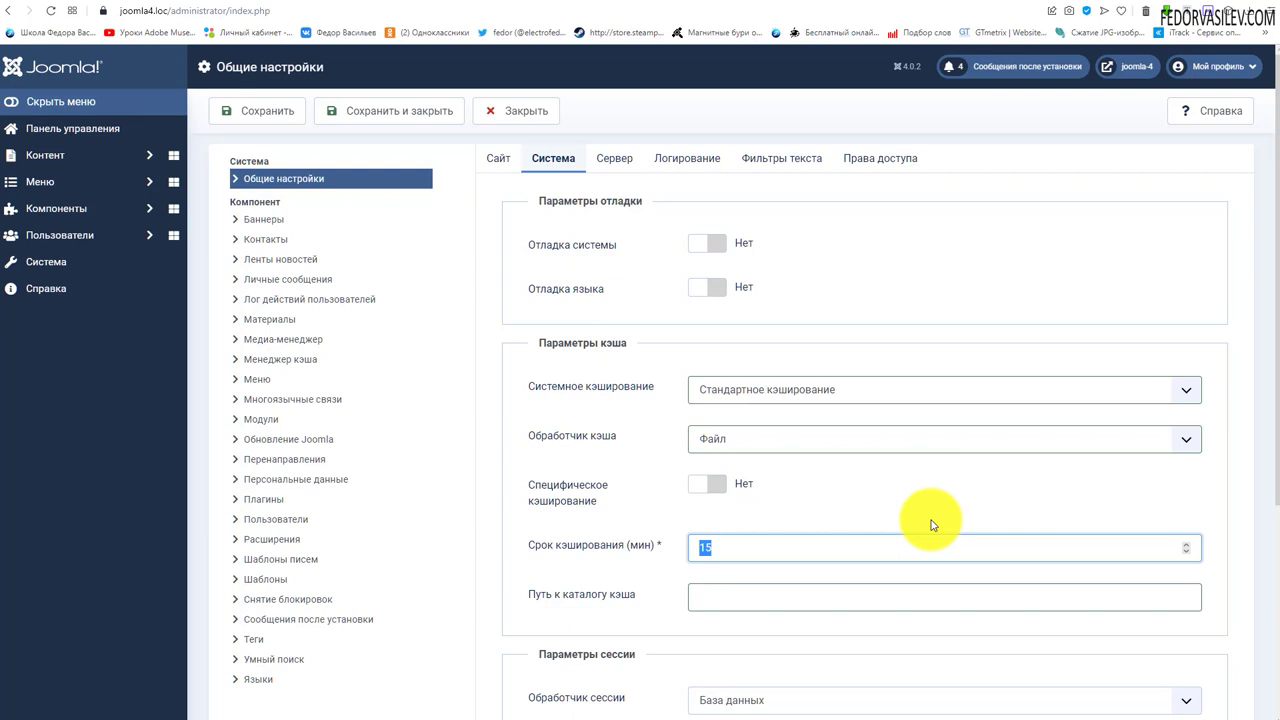
double_click(728, 547)
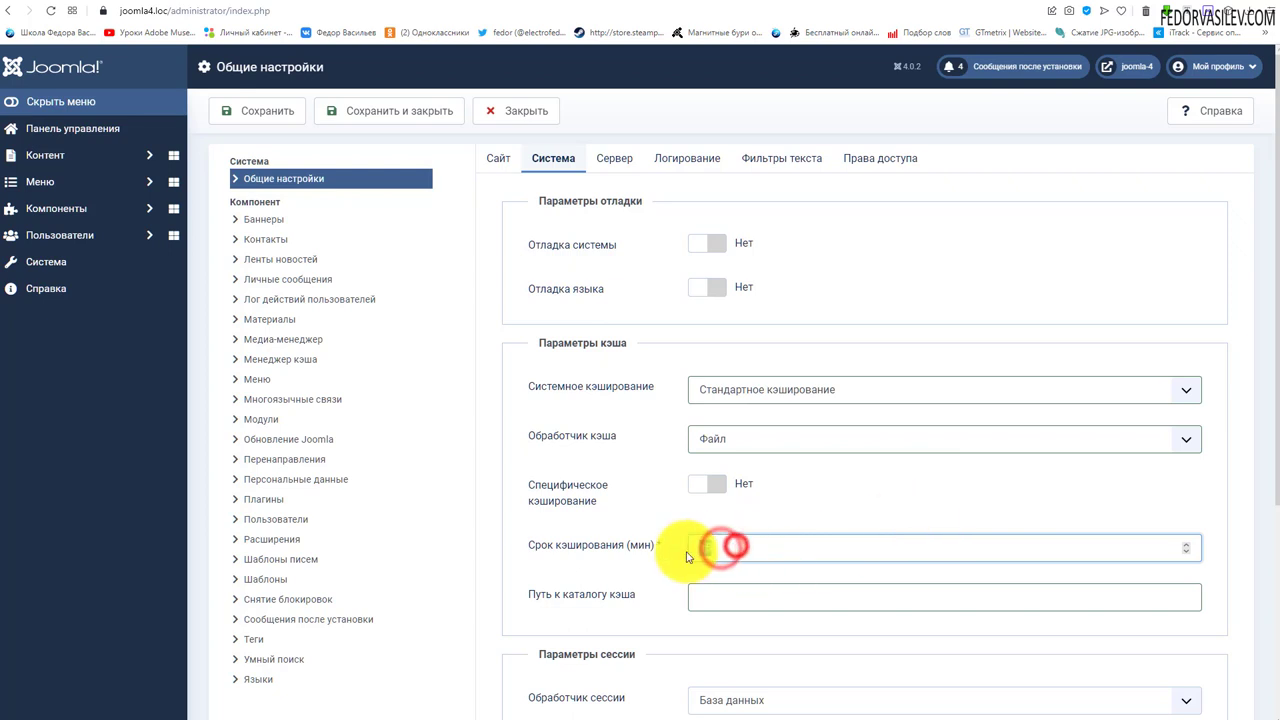
- Leave the settings without saving, go to the control panel, and reopen Общие настройки from the Система page
click(82, 137)
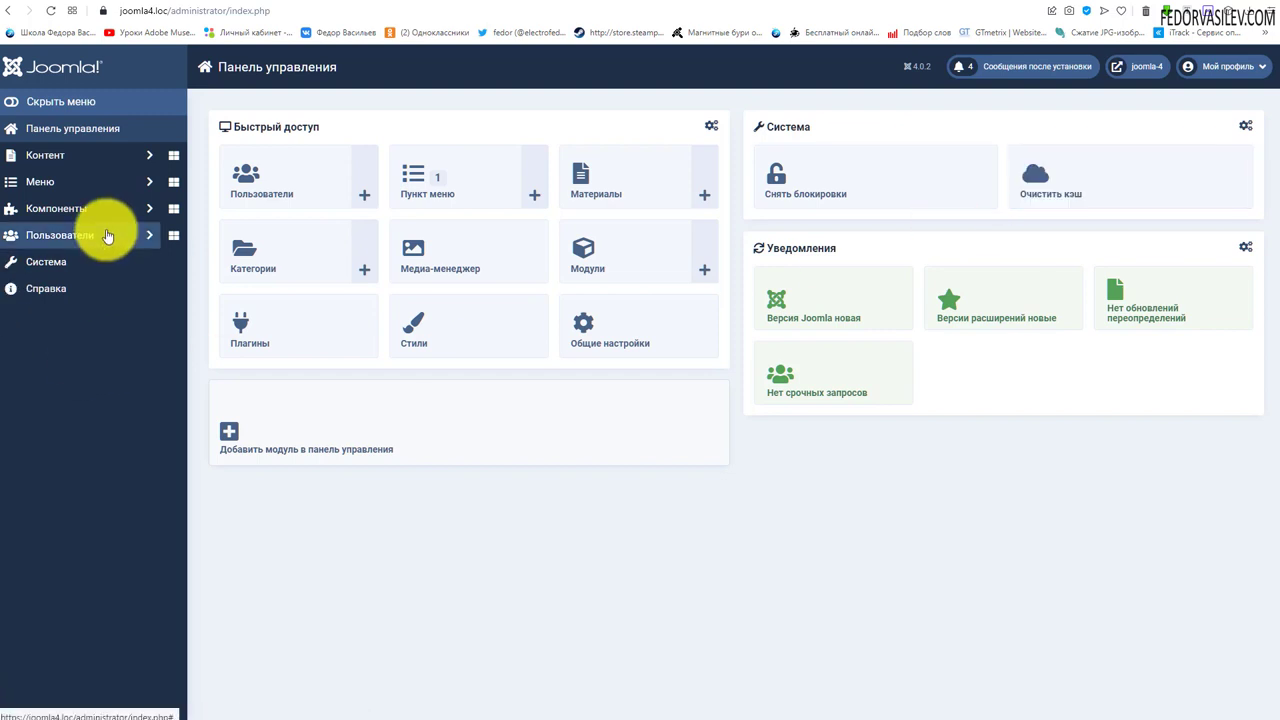
click(101, 258)
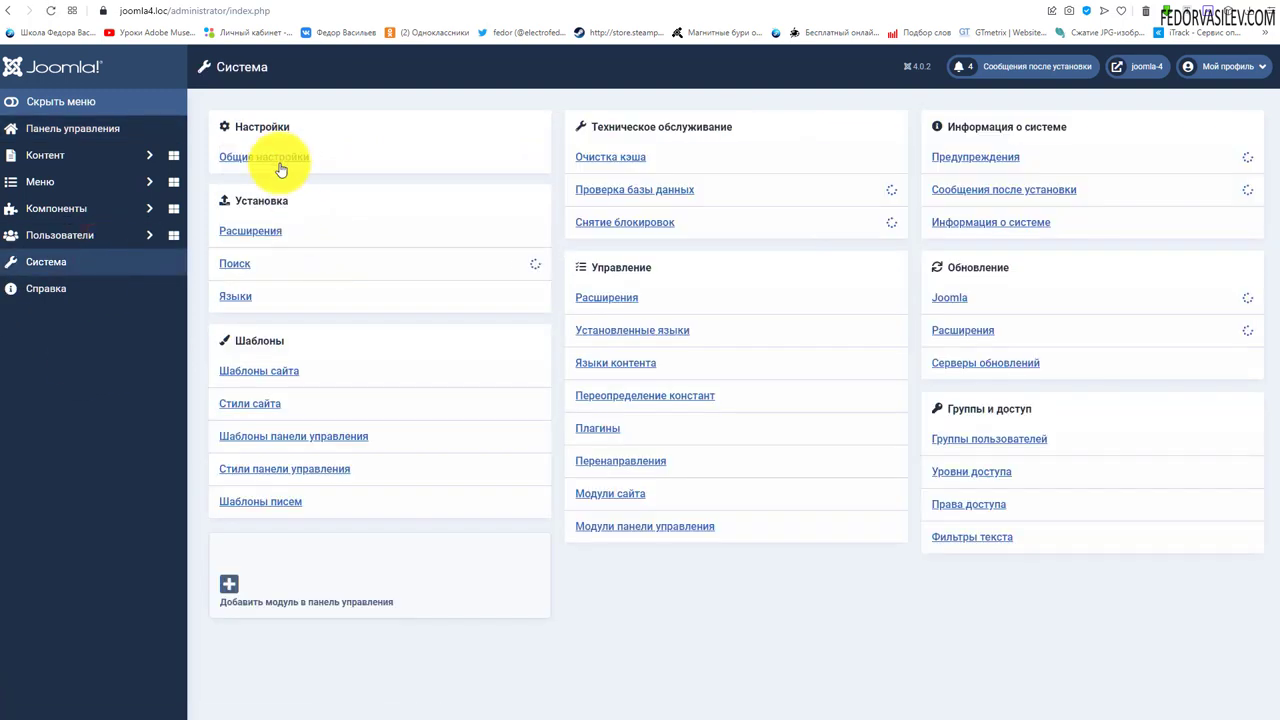
click(278, 160)
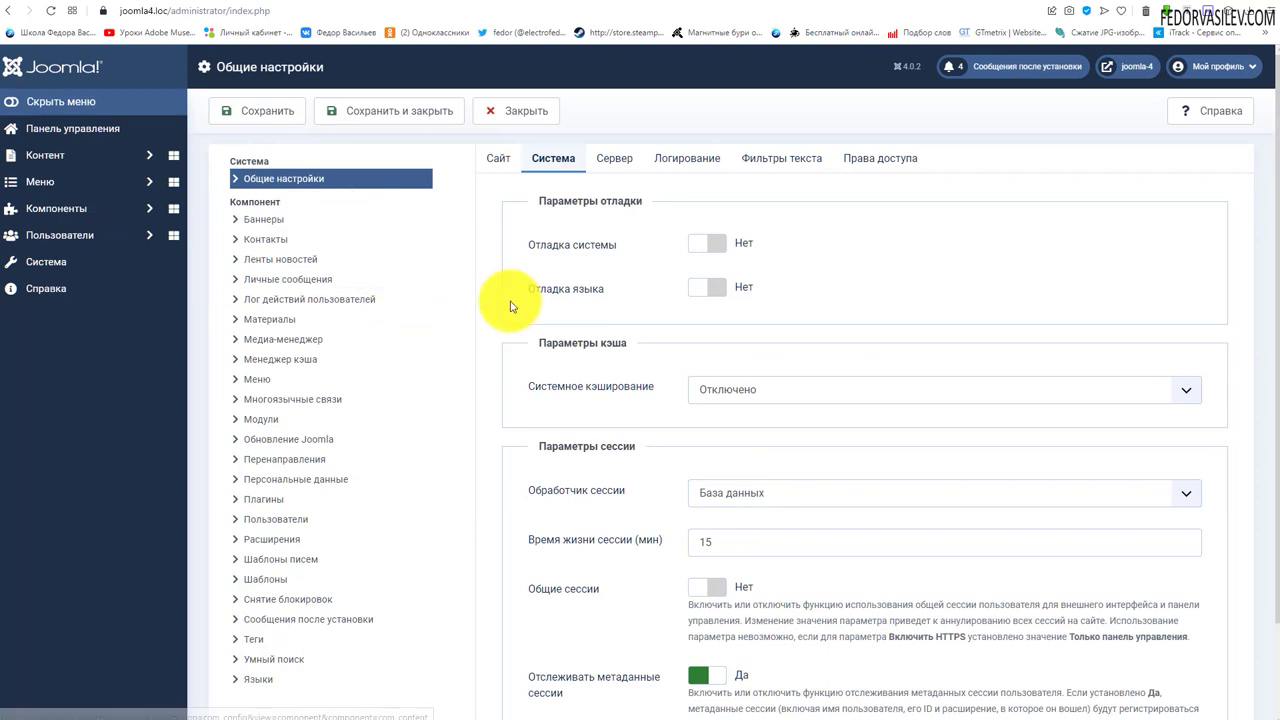
scroll(580, 271, down, 1)
scroll(620, 340, up, 1)
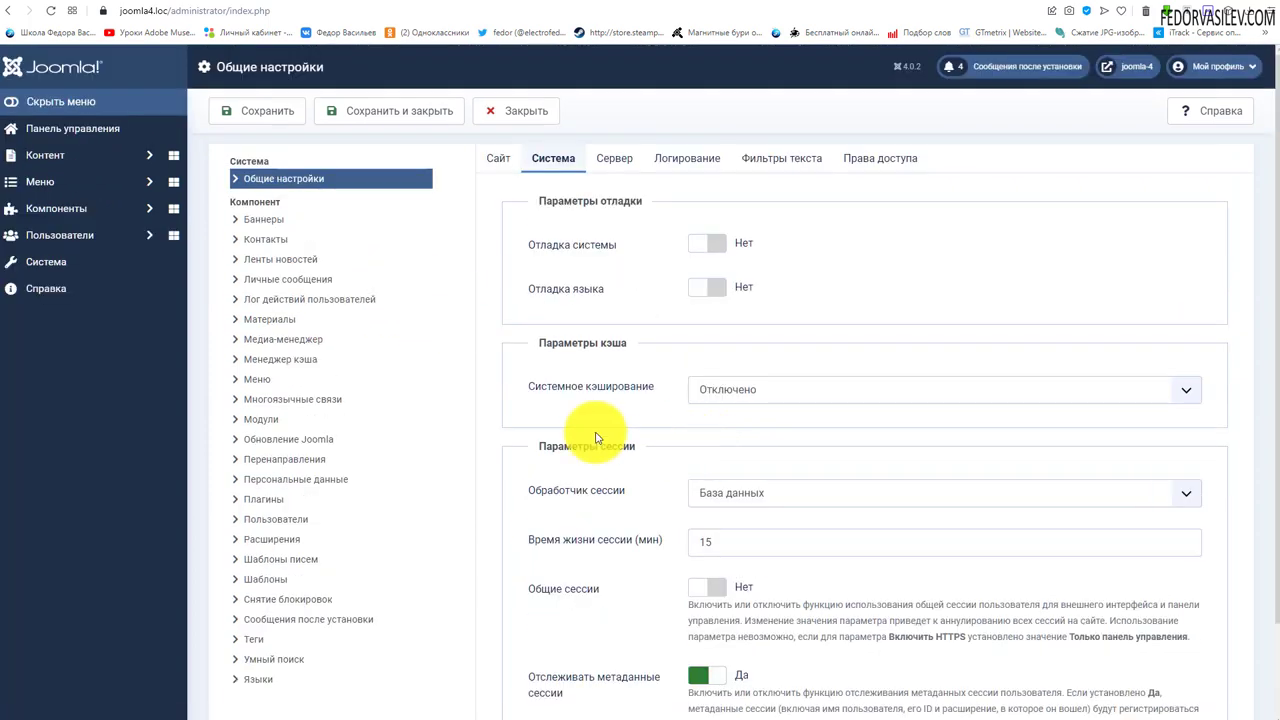
- Set Системное кэширование to Стандартное кэширование and review the cache handler, Специфическое кэширование, lifetime and directory path fields
click(710, 392)
click(730, 420)
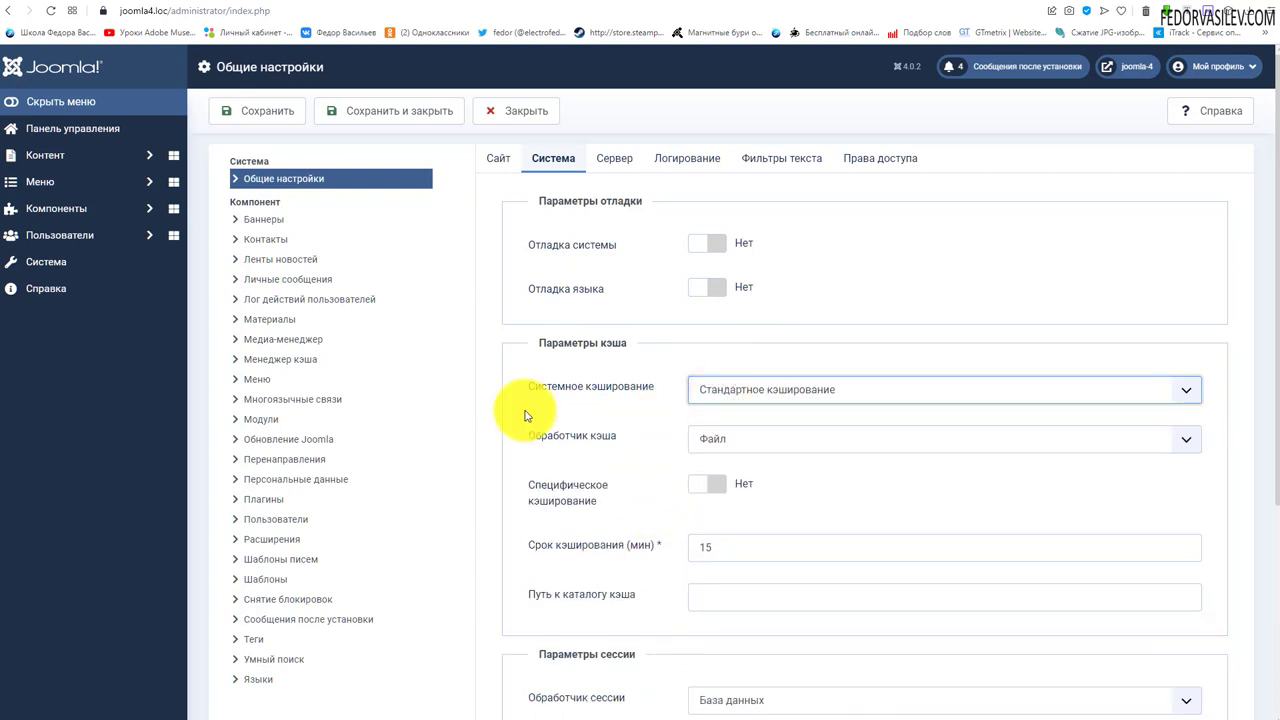
click(722, 440)
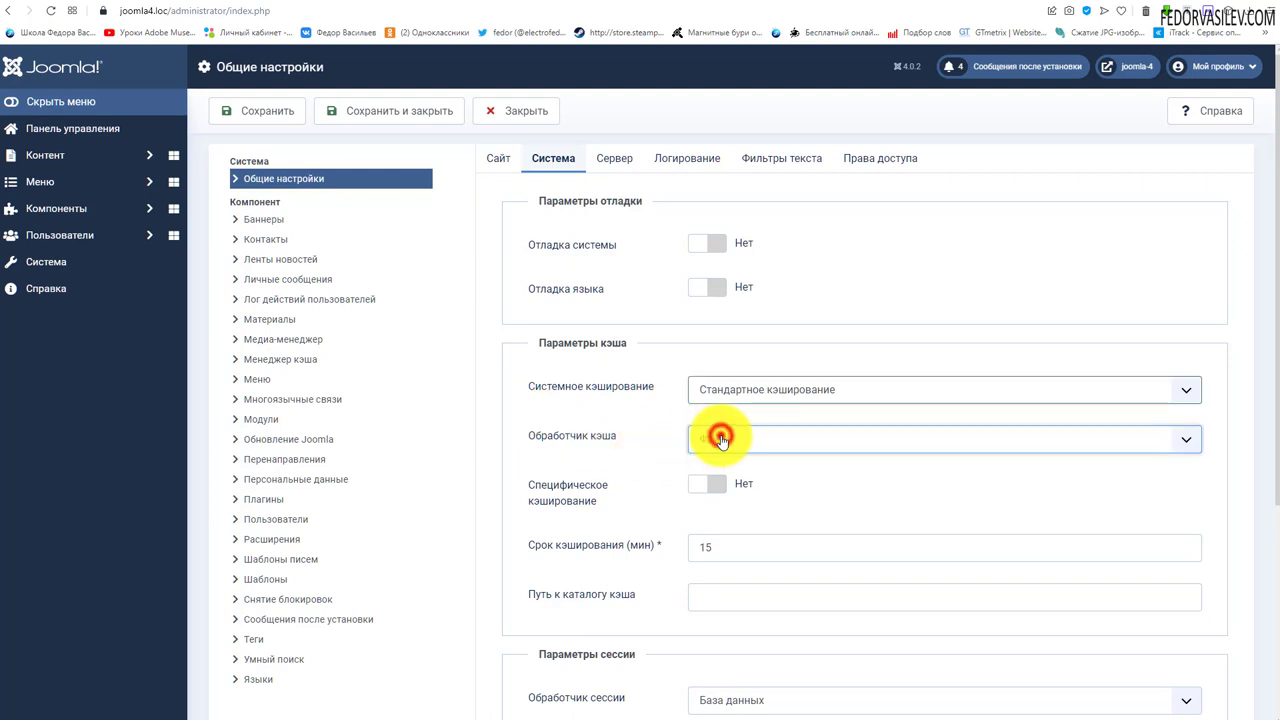
click(711, 485)
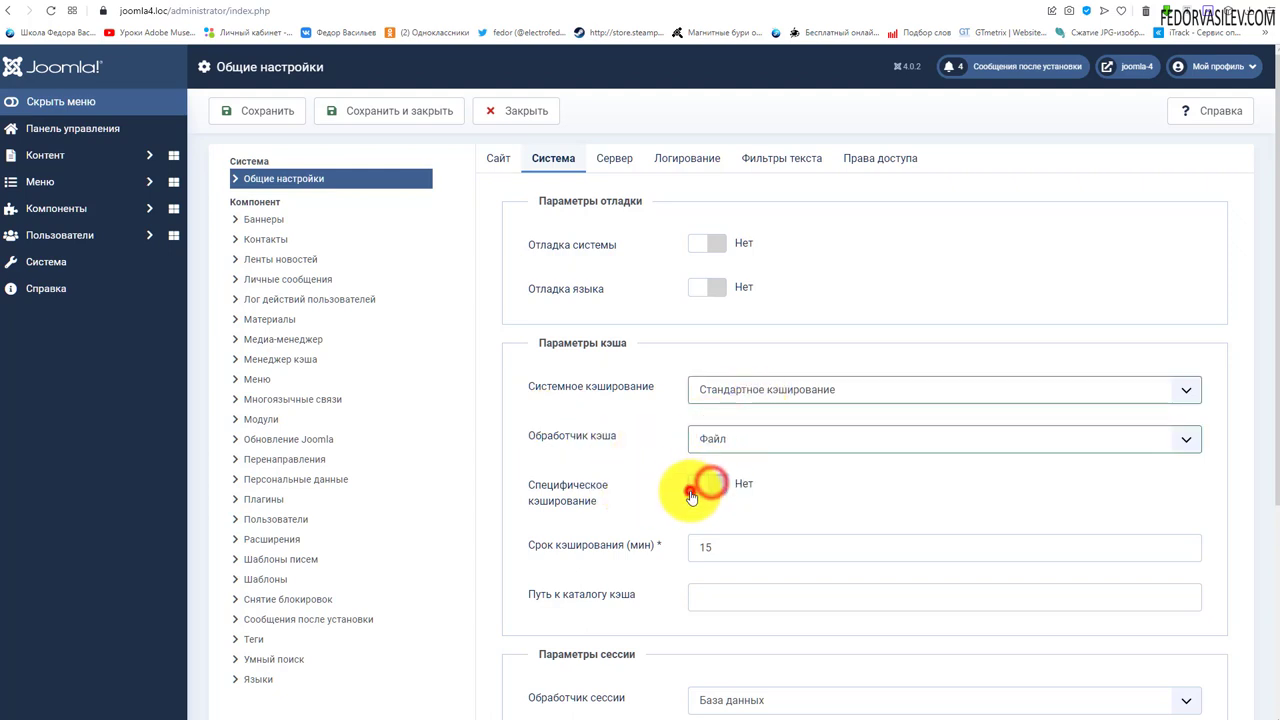
double_click(735, 548)
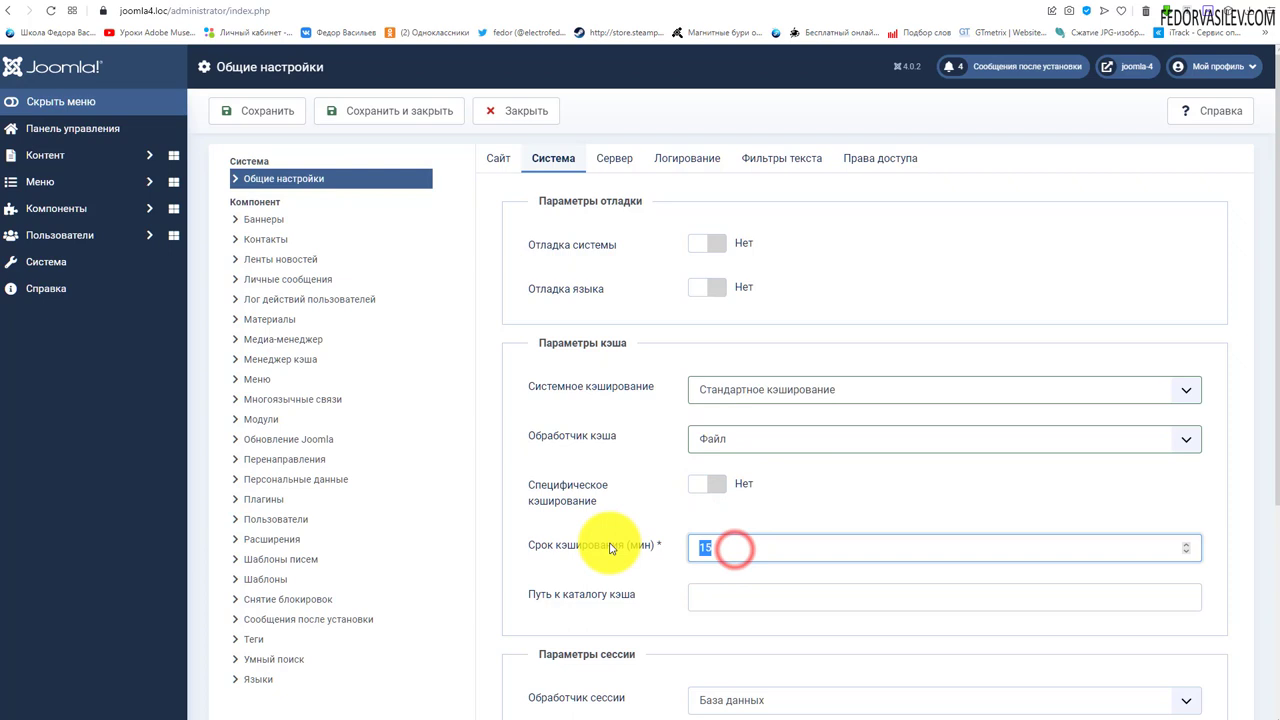
click(716, 596)
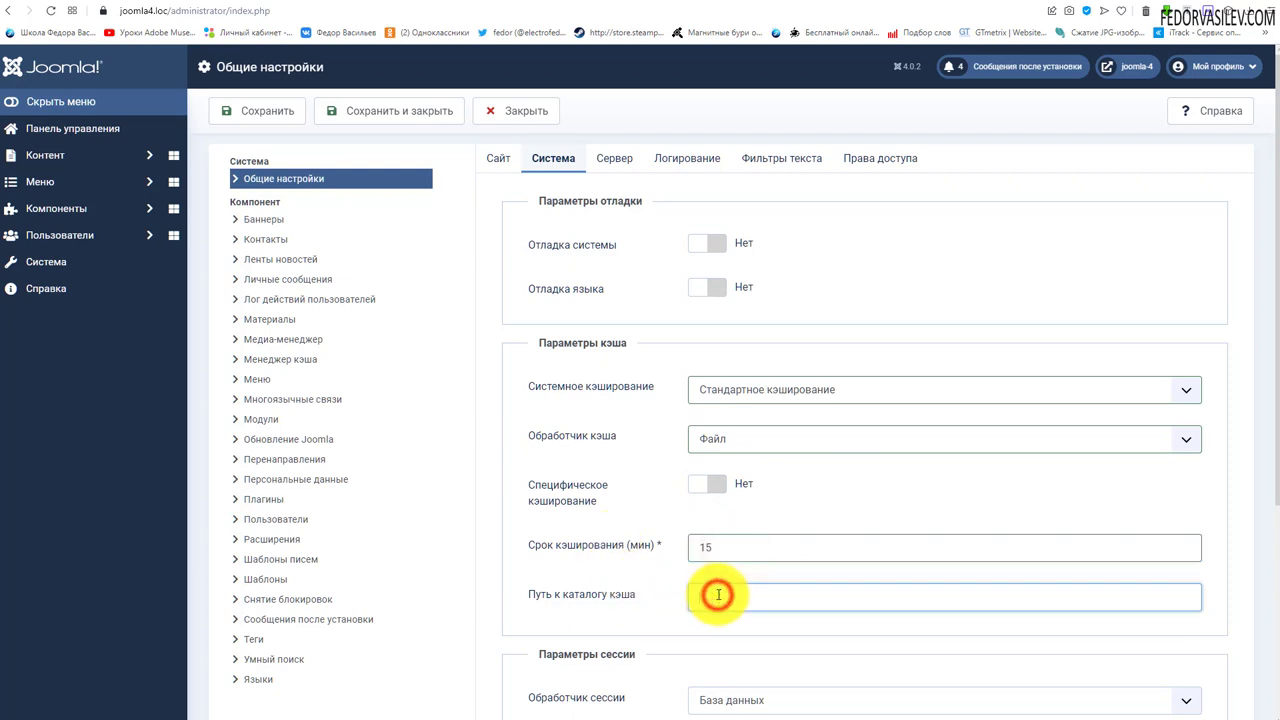
click(745, 390)
click(748, 396)
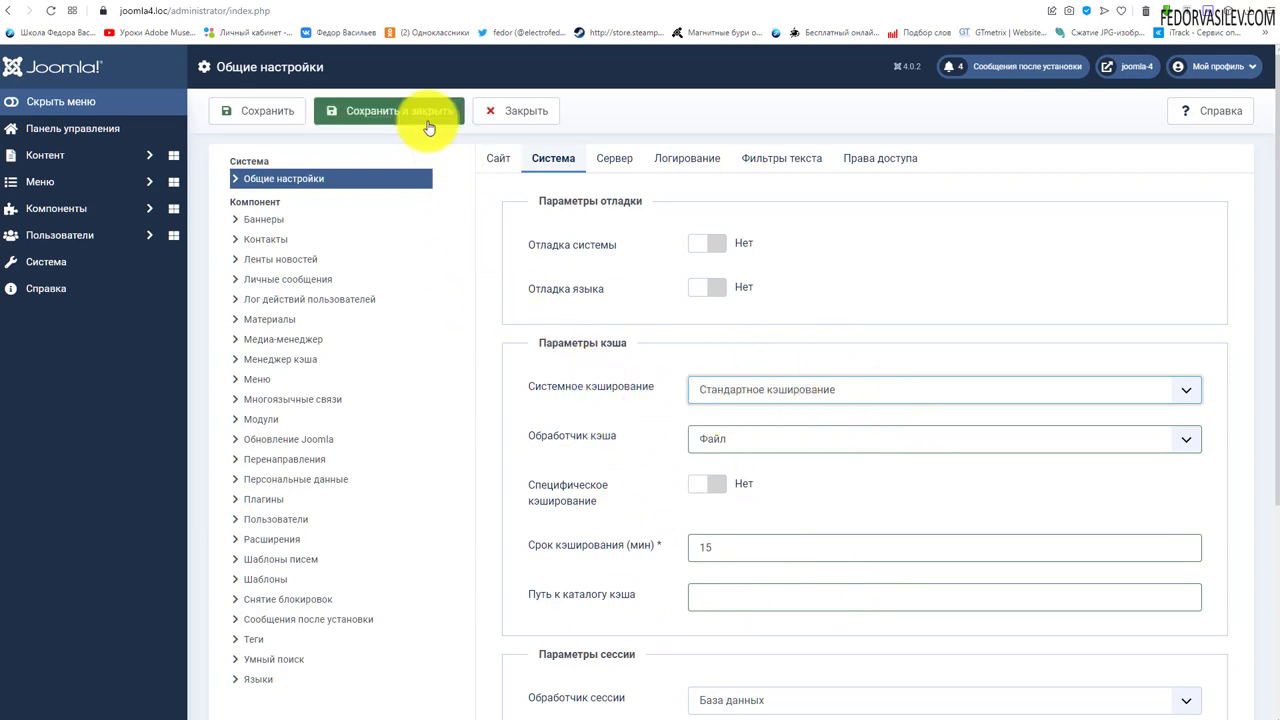
- Leave the configuration without saving, open the Плагины list, and check its type filter system and state filter Отключено
click(123, 128)
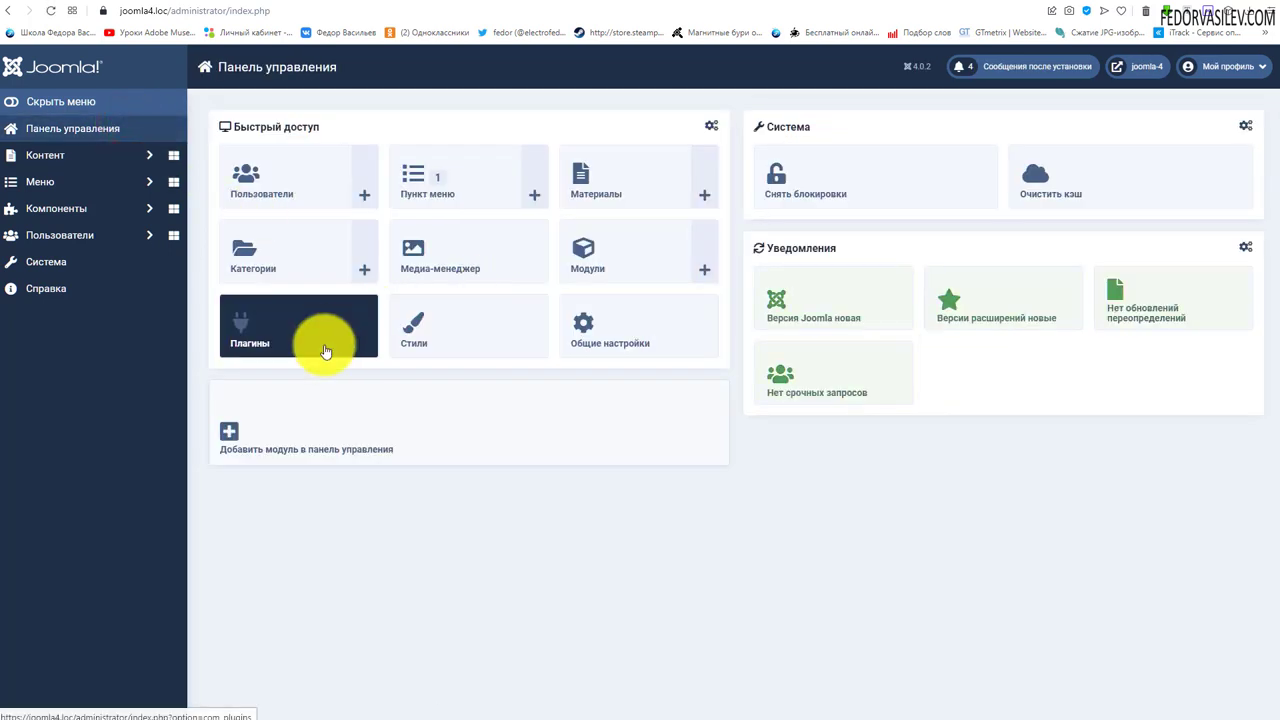
click(324, 344)
click(833, 161)
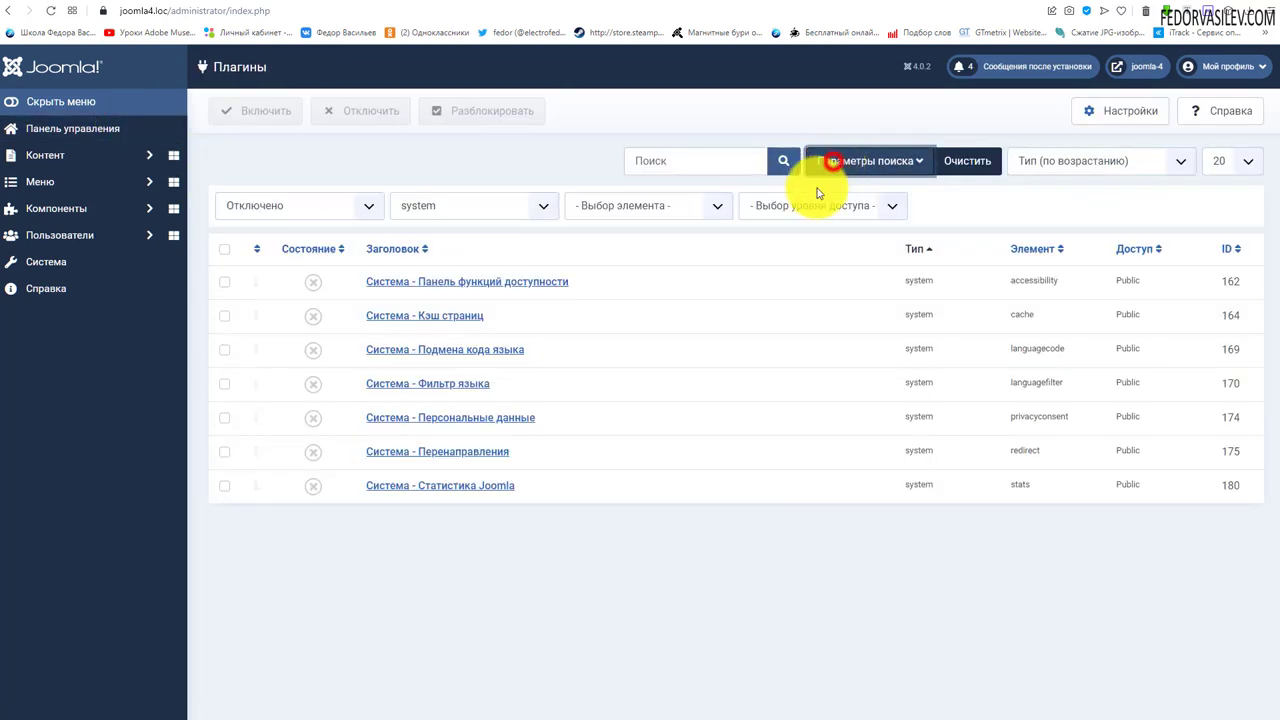
click(497, 206)
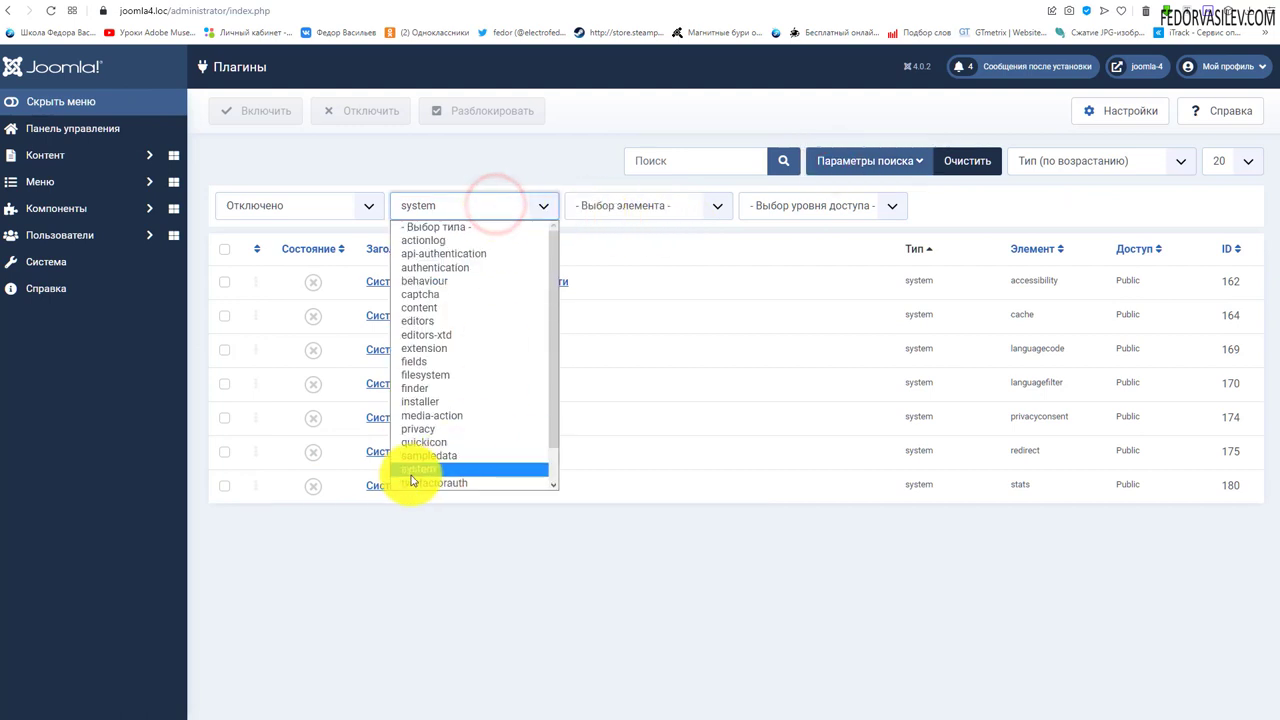
click(438, 160)
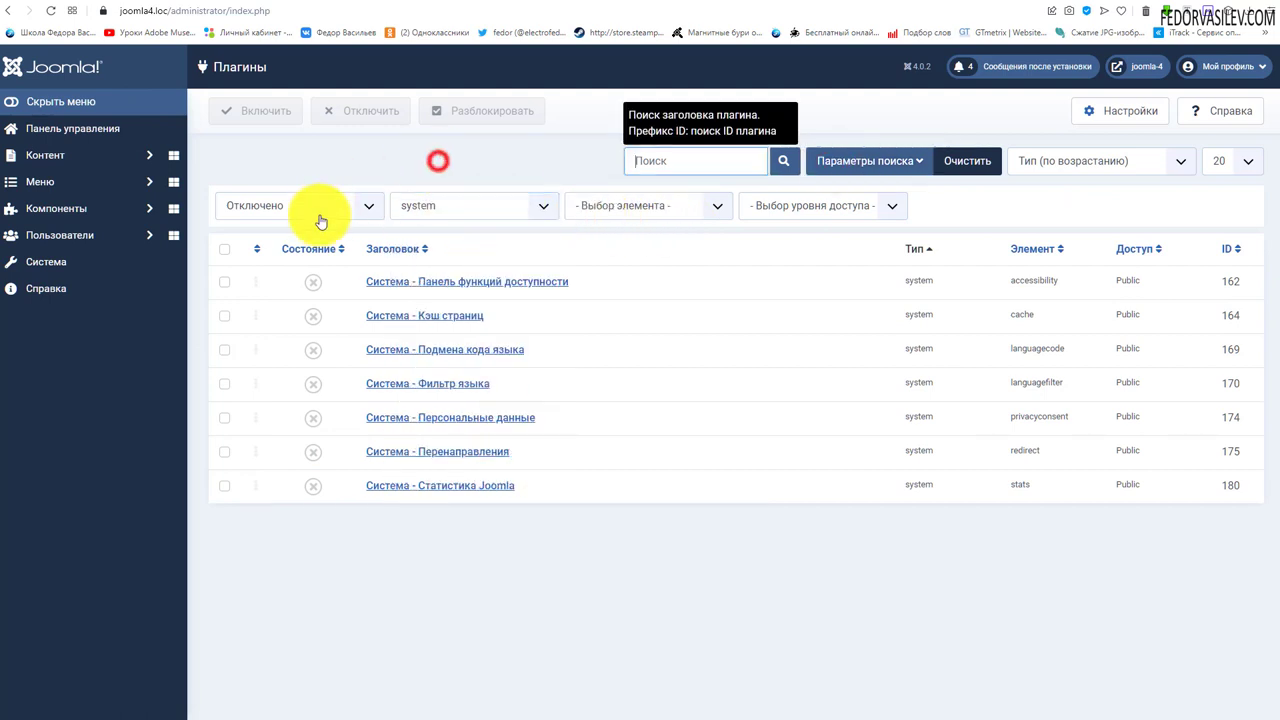
click(334, 205)
click(310, 157)
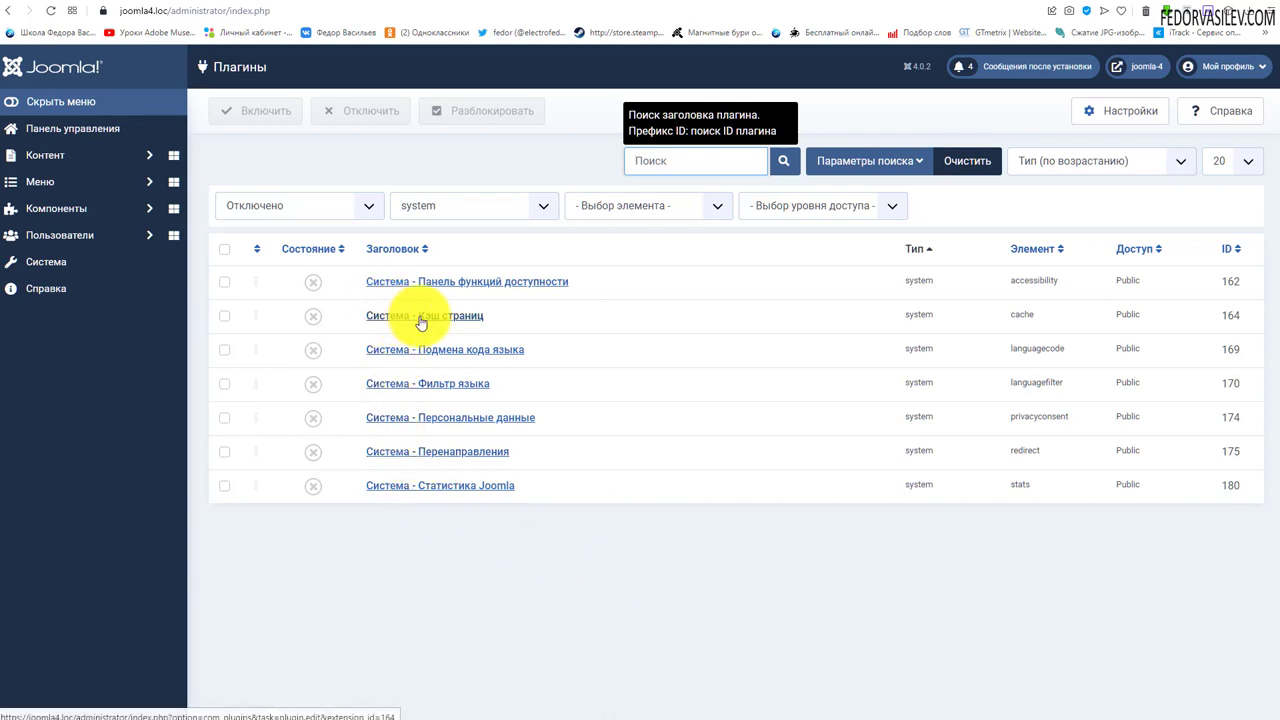
- Open the Система - Кэш страниц plugin, set Состояние to Включено, and turn on Включить кэширование в браузере
click(451, 315)
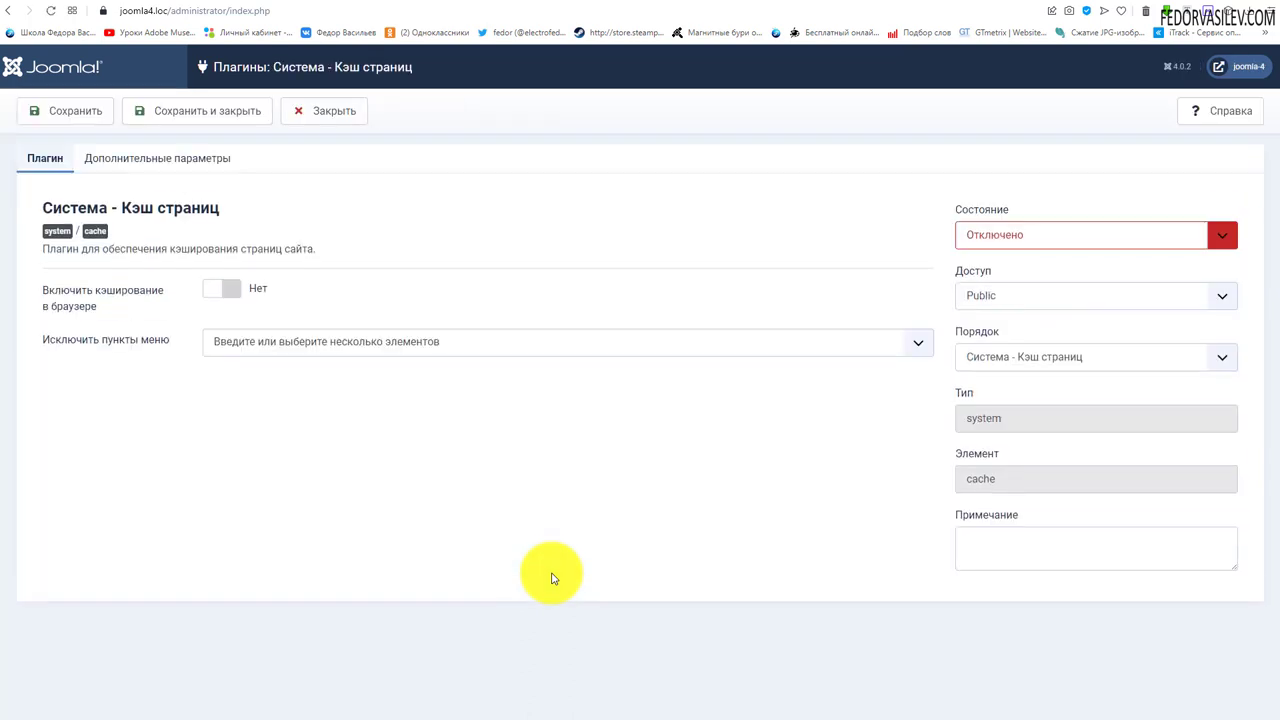
click(985, 238)
click(986, 251)
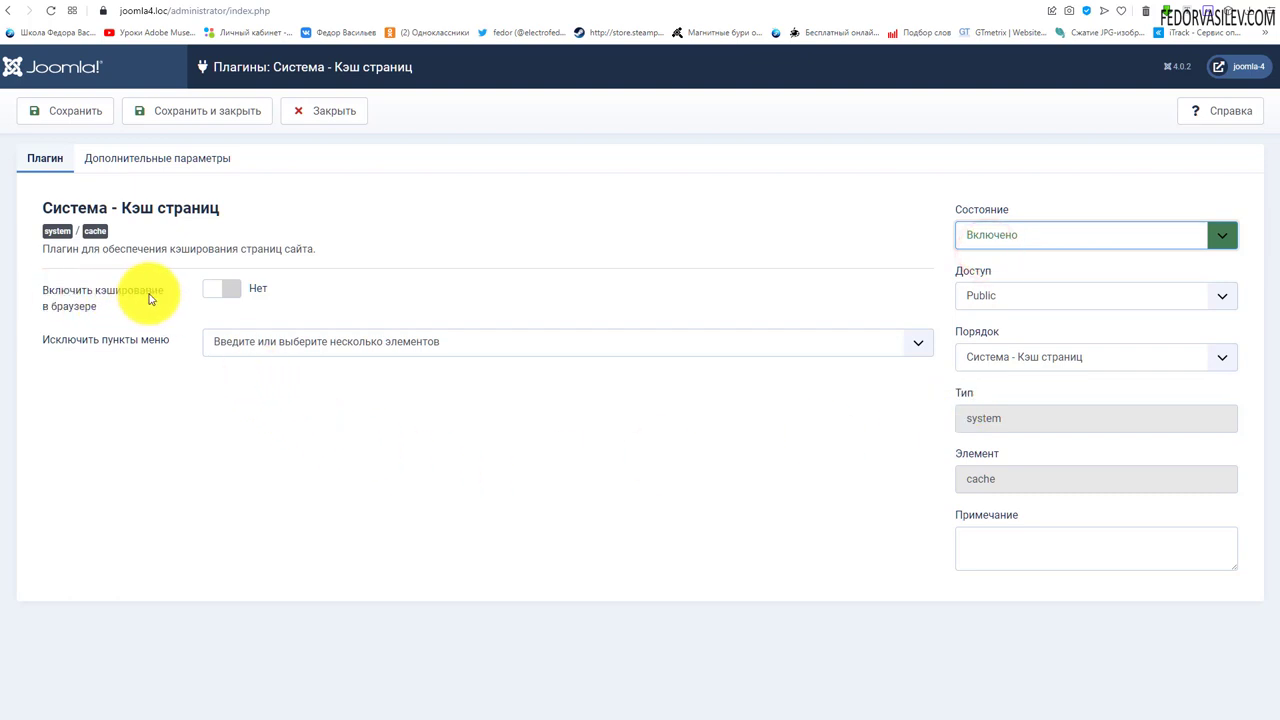
click(228, 289)
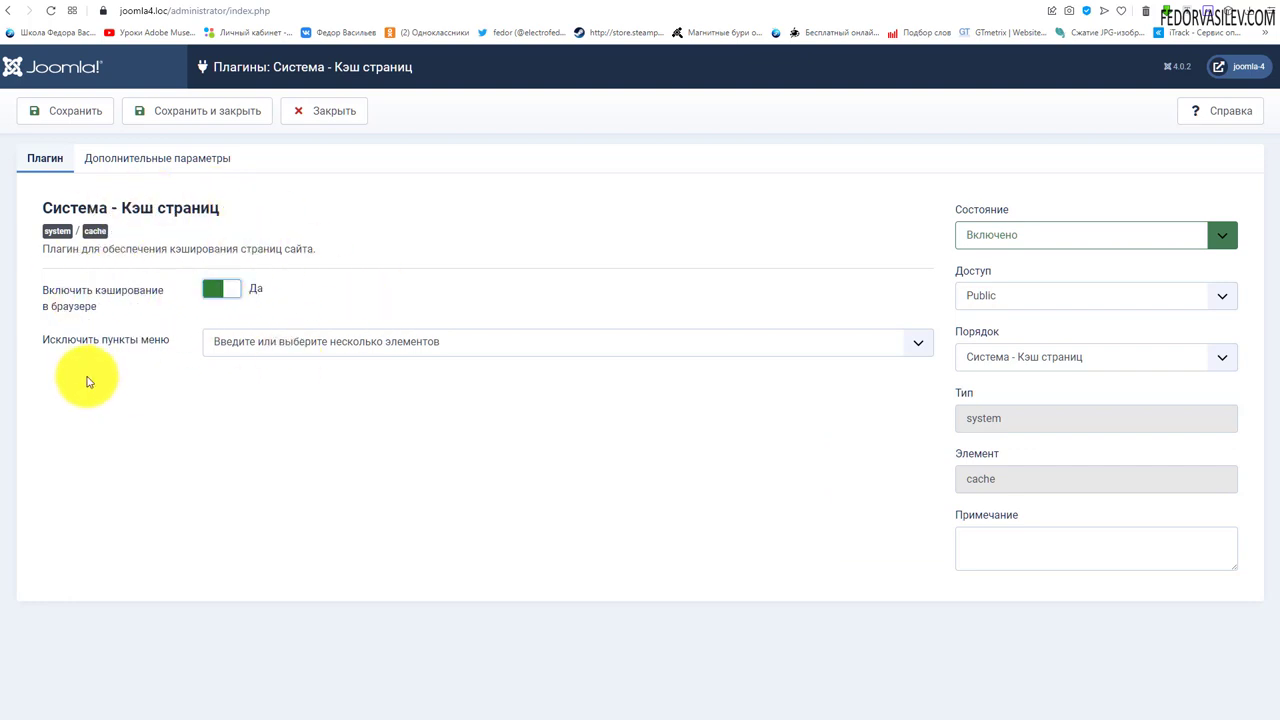
- Check which menu items can be chosen under Исключить пункты меню without selecting any
click(242, 341)
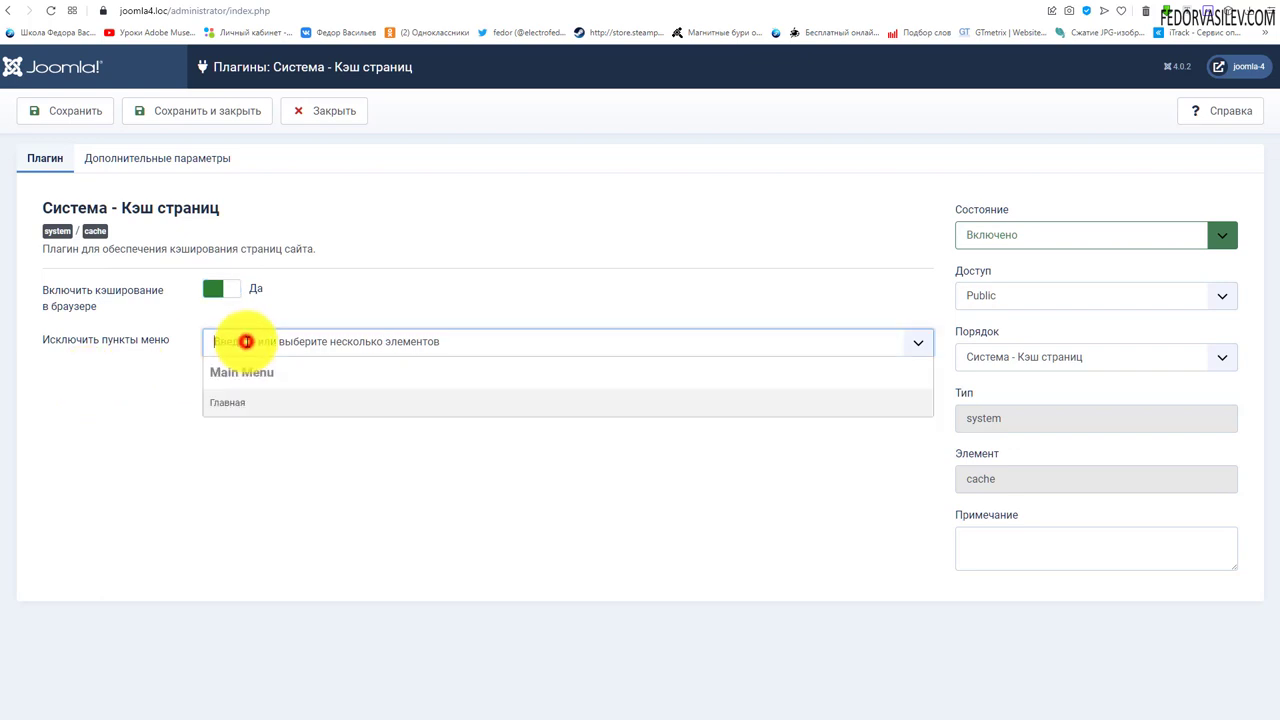
click(464, 511)
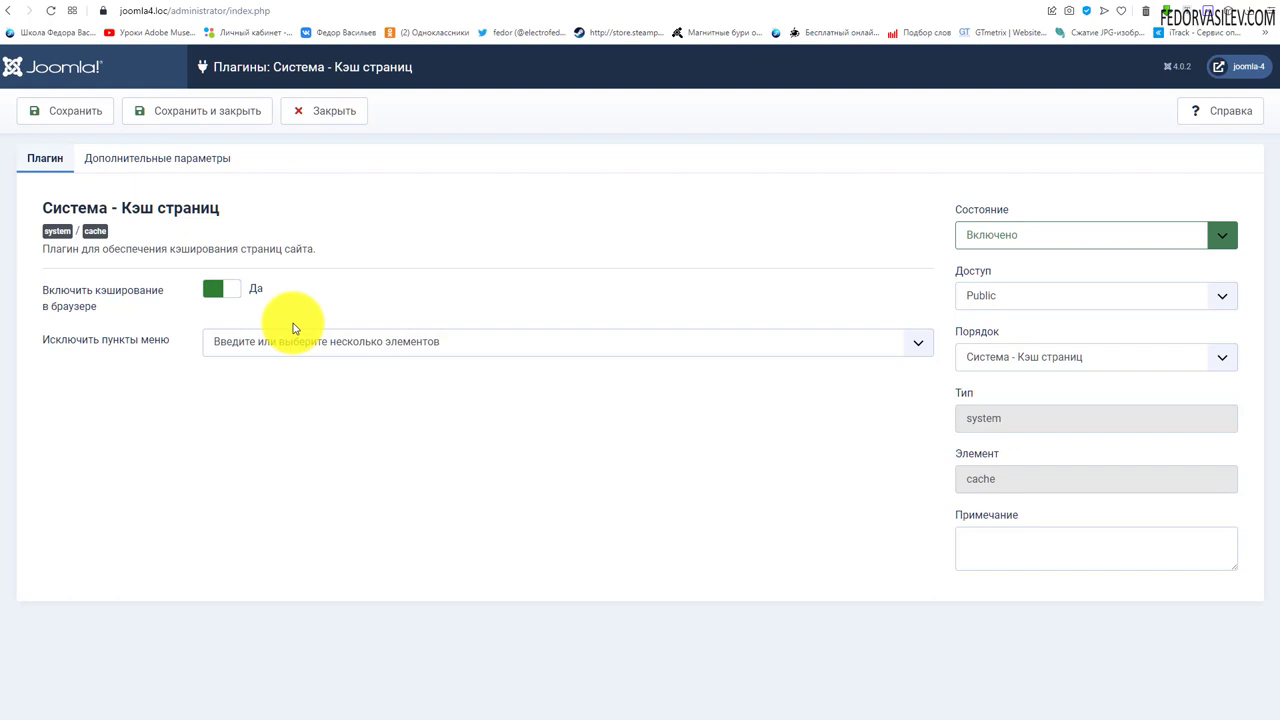
click(323, 349)
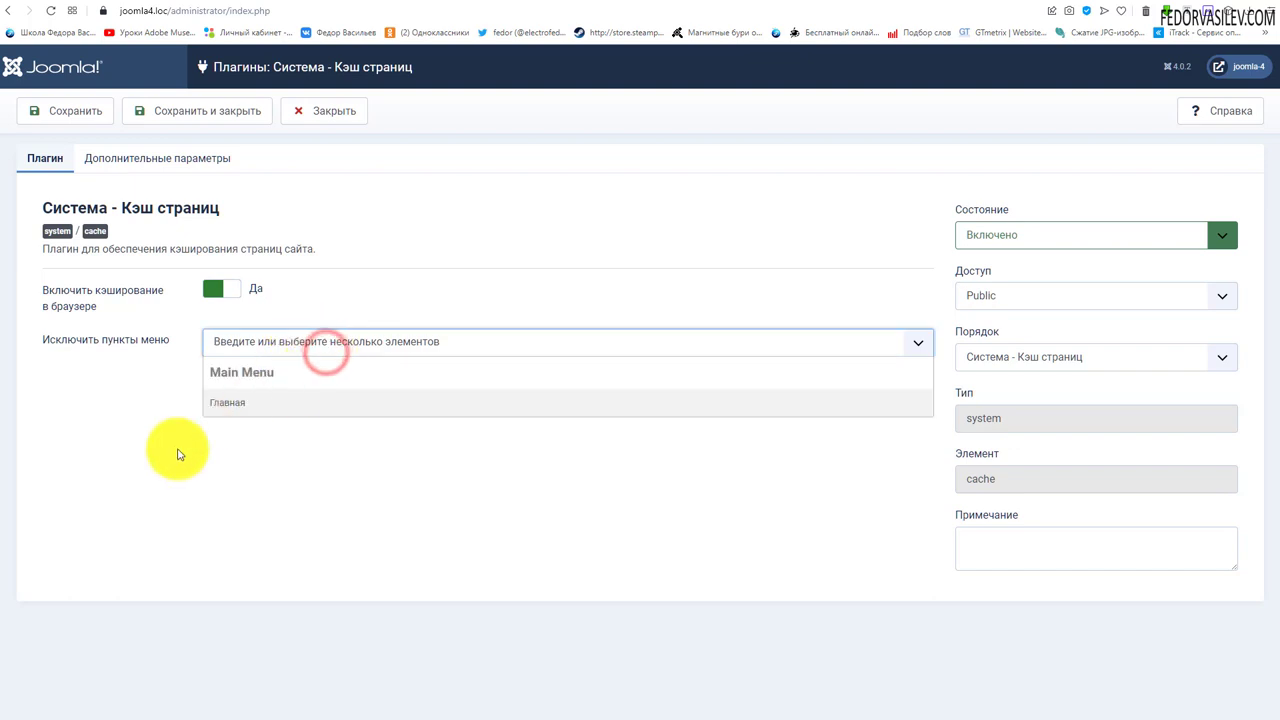
click(177, 449)
- Examine the plugin's Исключить URL-адреса field and its regular-expression examples under Дополнительные параметры
click(127, 155)
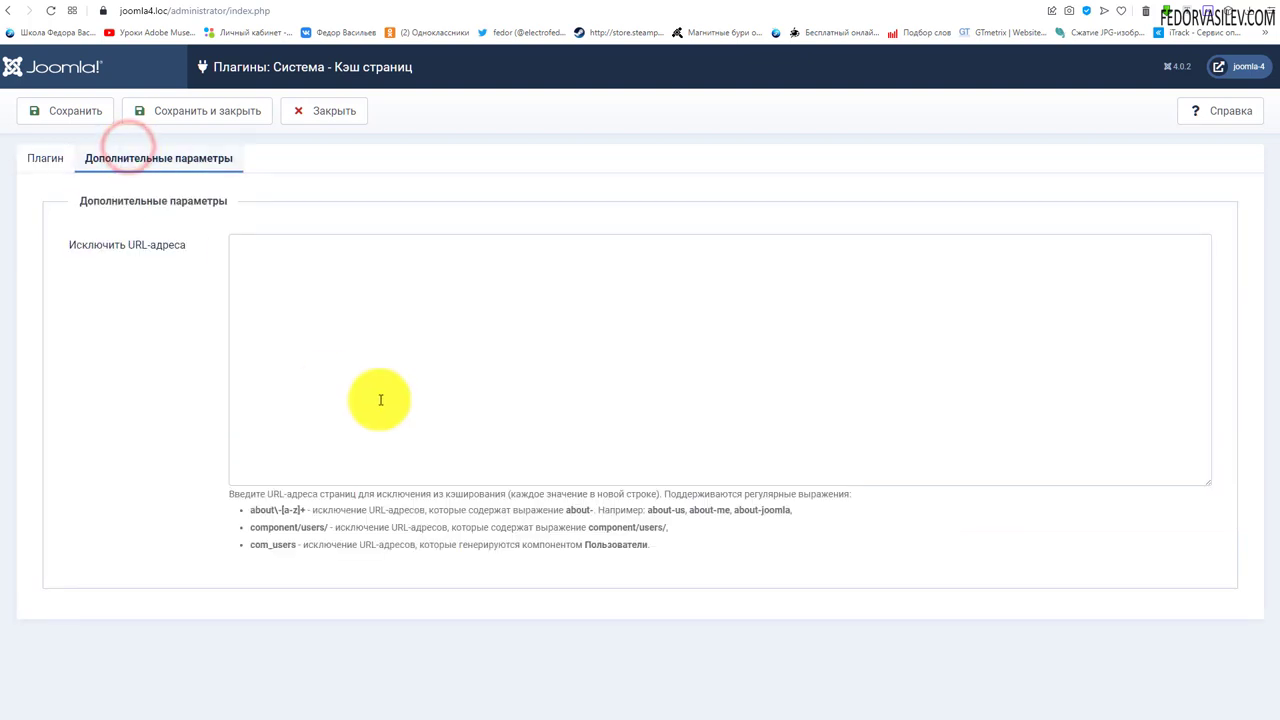
click(404, 381)
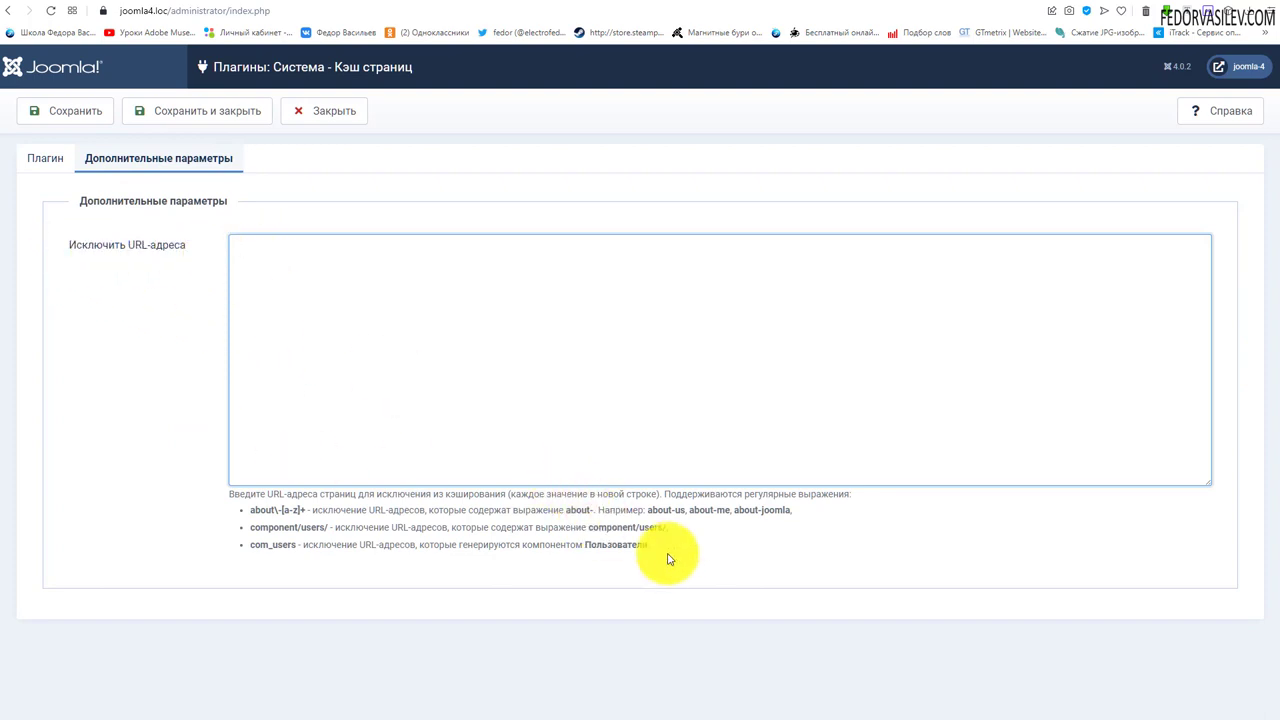
drag(671, 548, 143, 491)
click(143, 491)
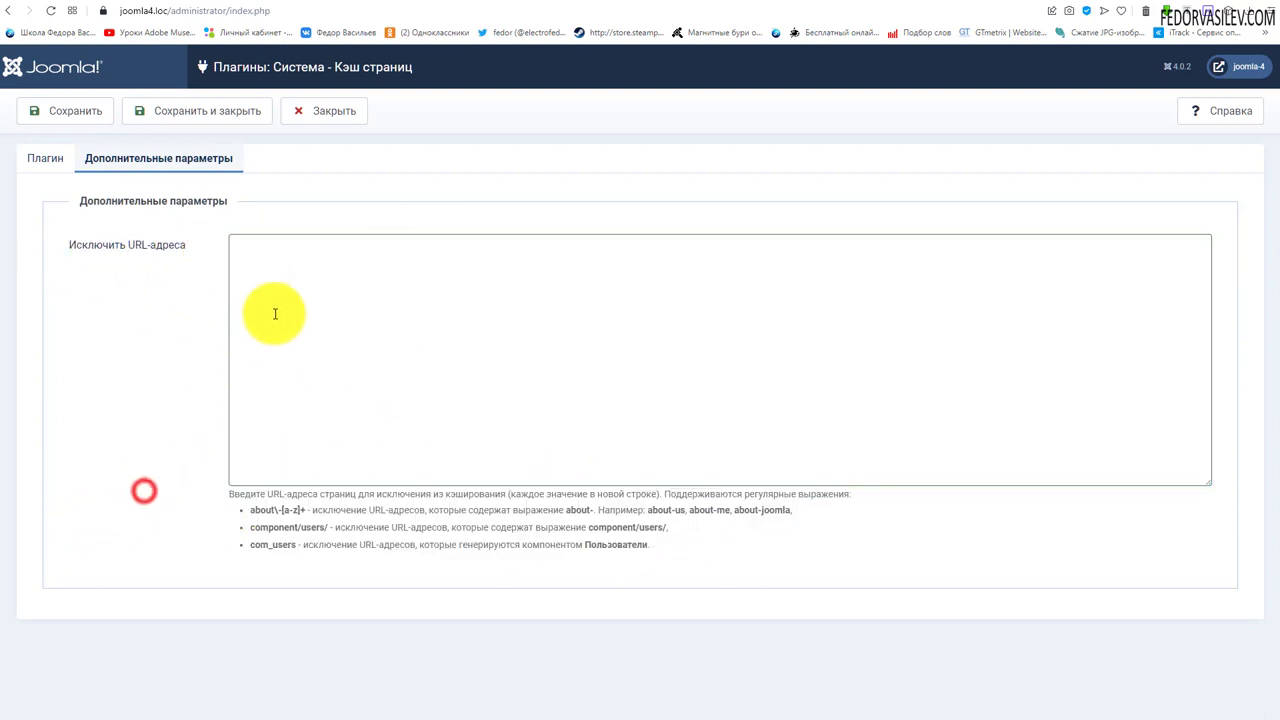
click(288, 299)
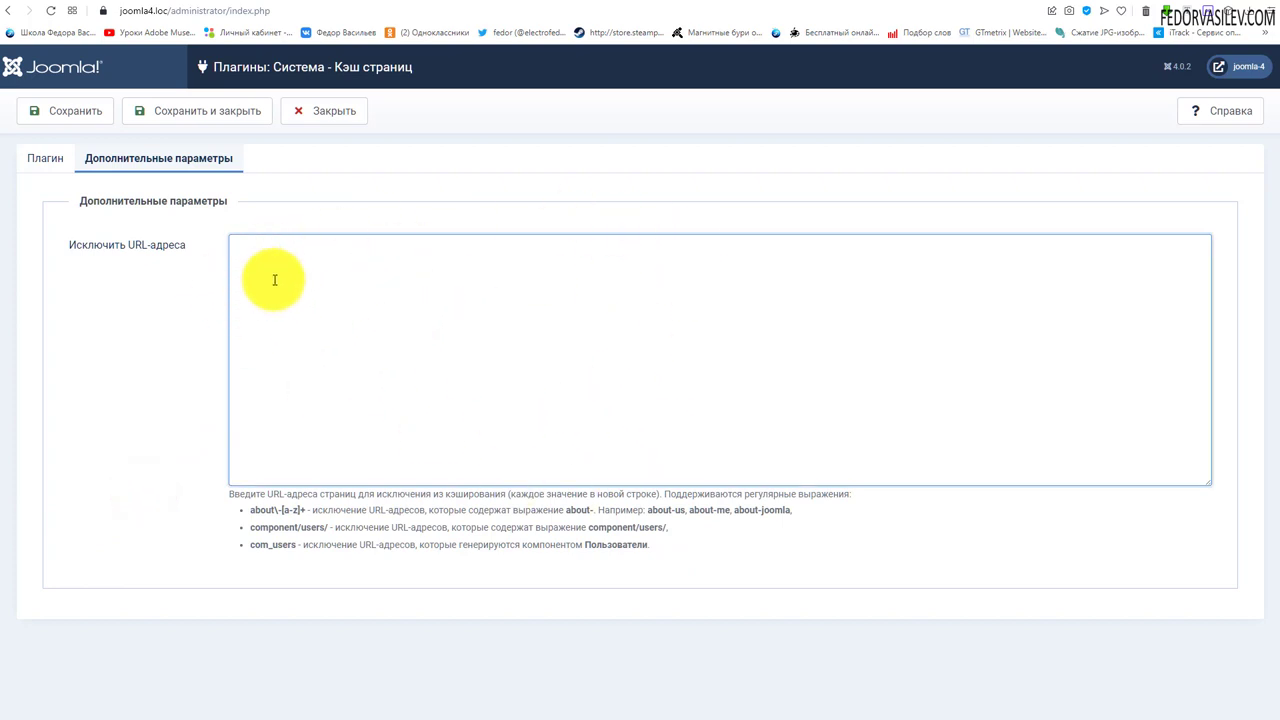
- Recheck the plugin's Состояние setting, close the plugin without saving, and return to the control panel
click(45, 158)
click(983, 238)
click(985, 238)
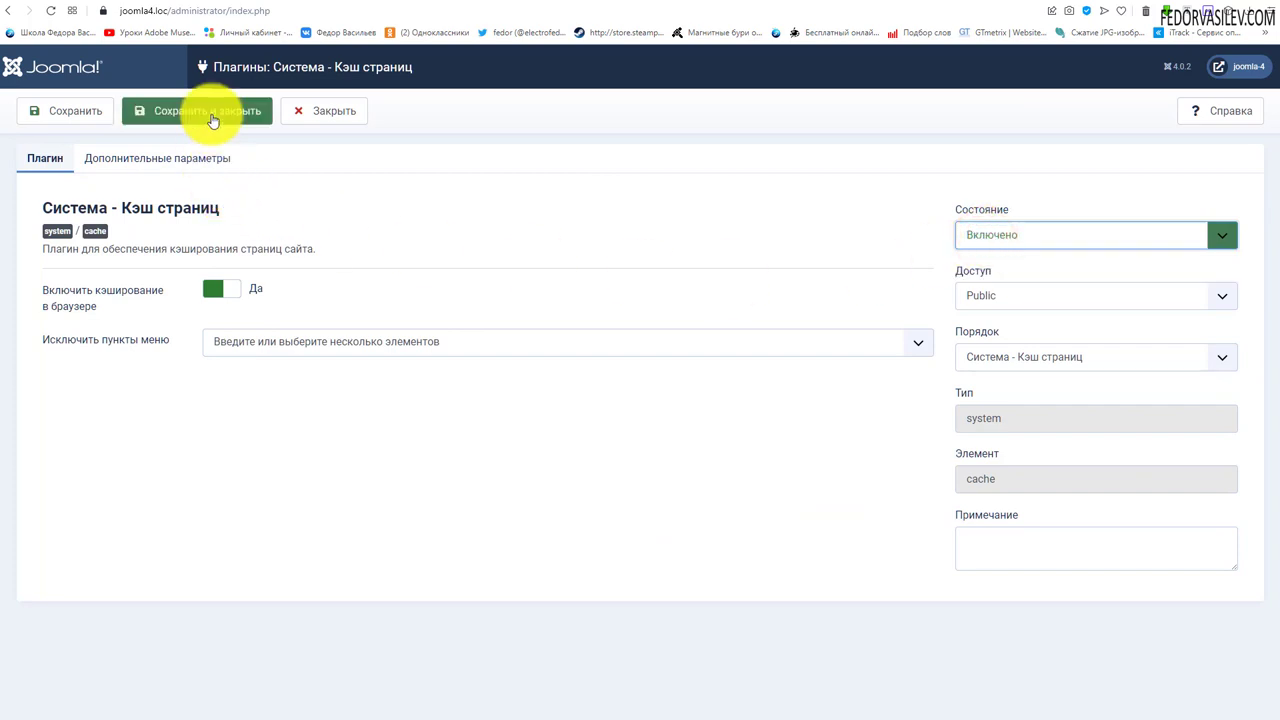
click(324, 110)
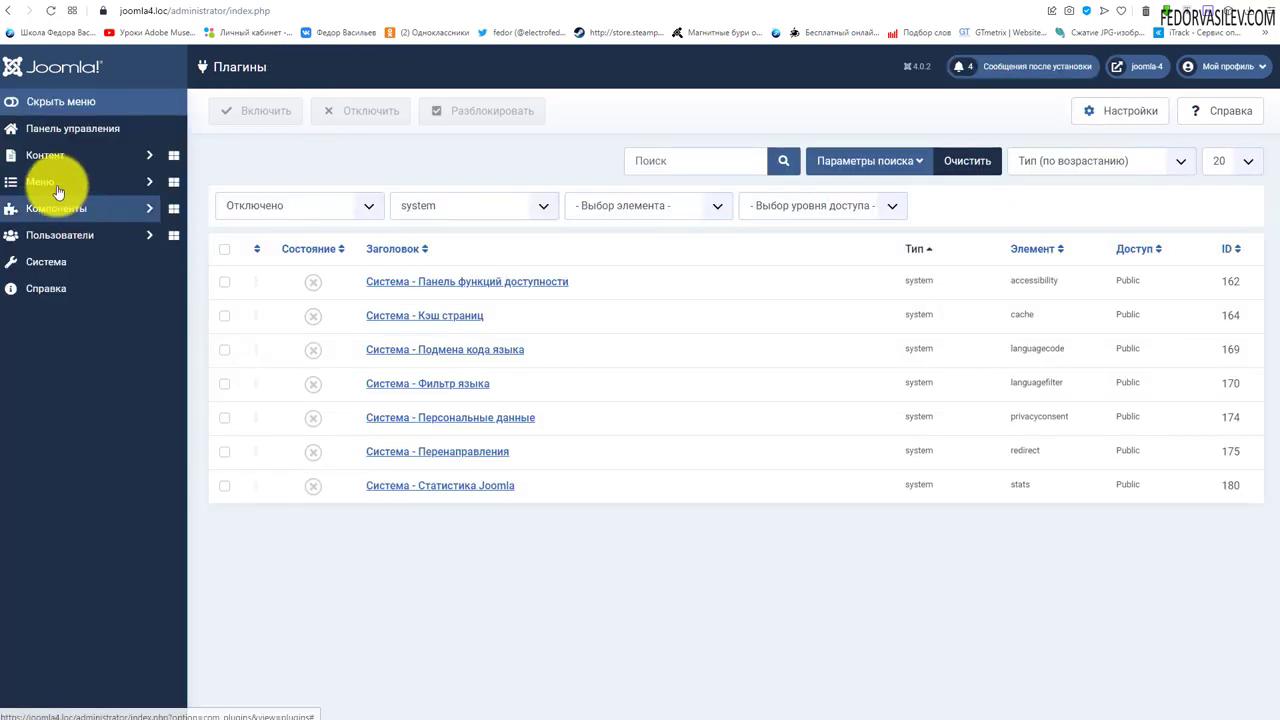
click(62, 130)
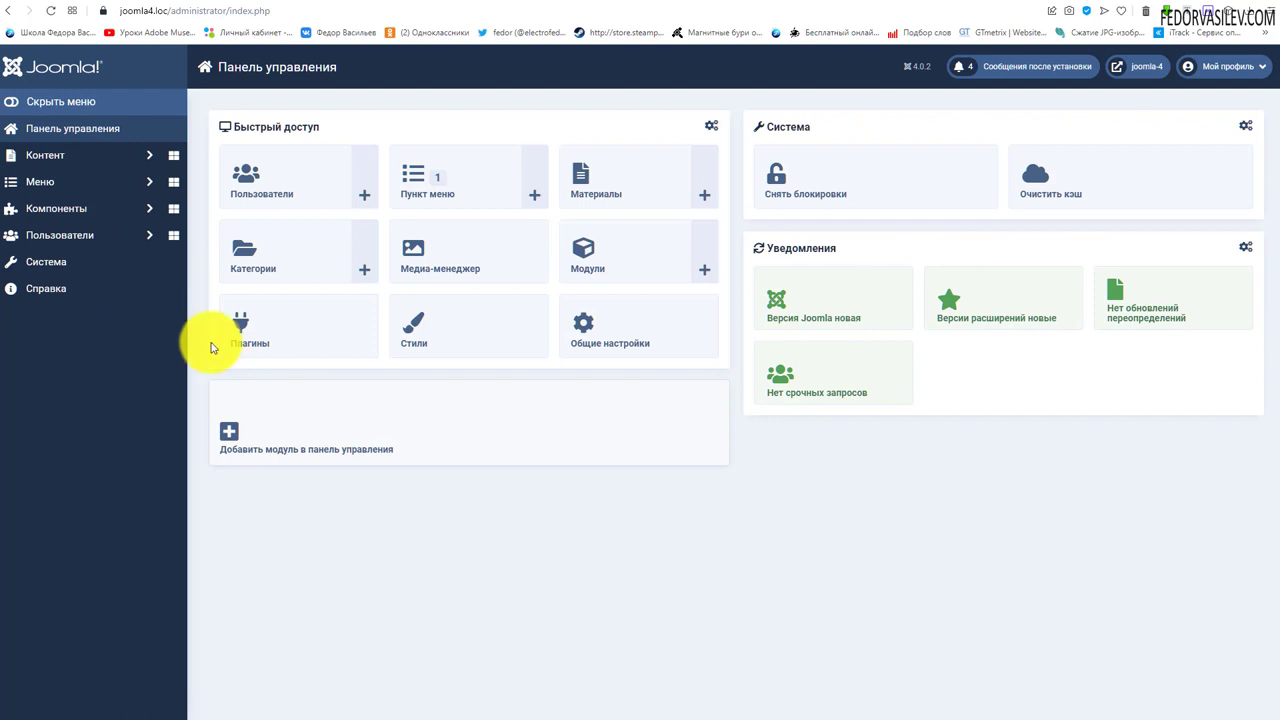
- Open the Очистить кэш page from the control panel
click(1060, 180)
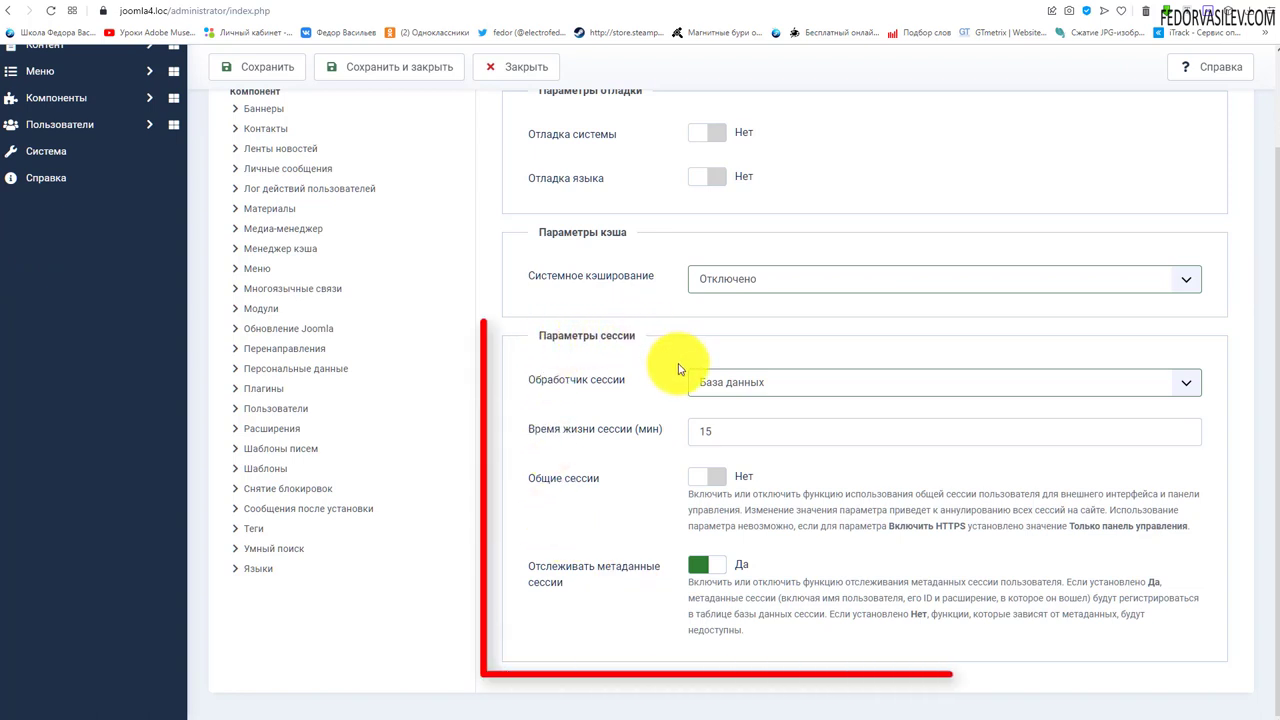
- Try Файловая система as the Обработчик сессии in the global System settings and restore База данных
click(772, 382)
click(770, 418)
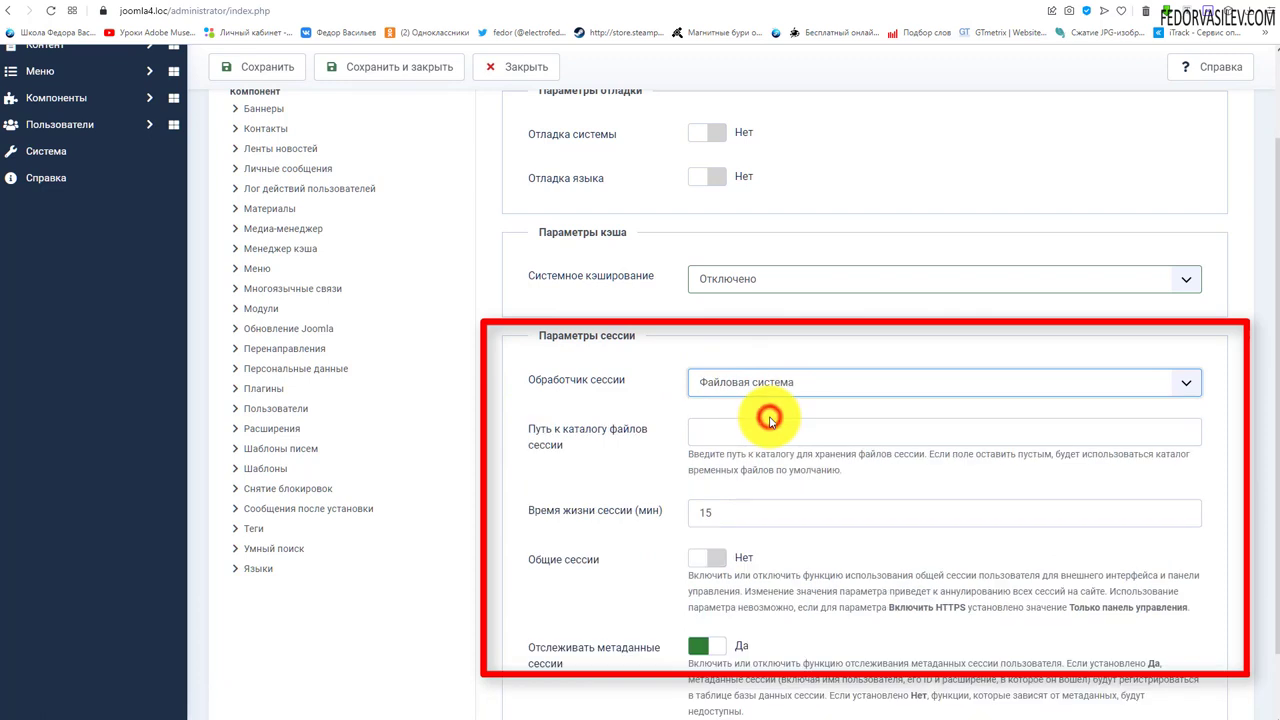
click(774, 380)
click(760, 406)
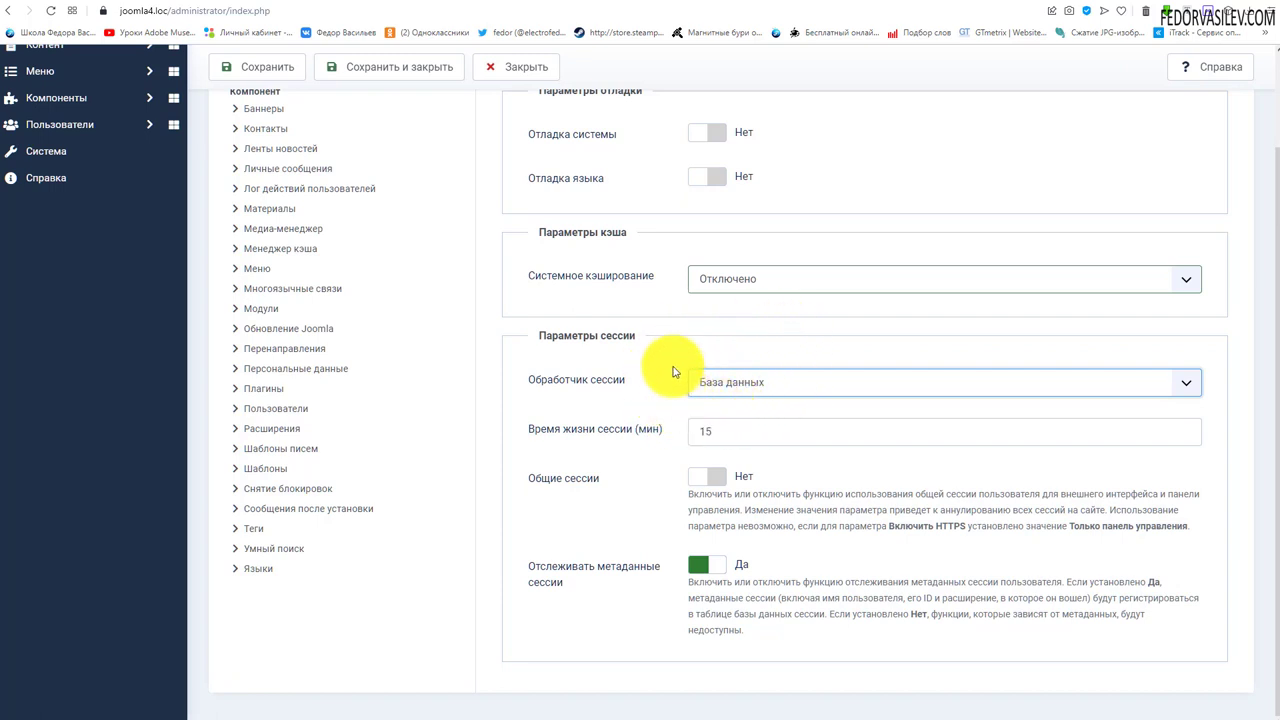
click(540, 68)
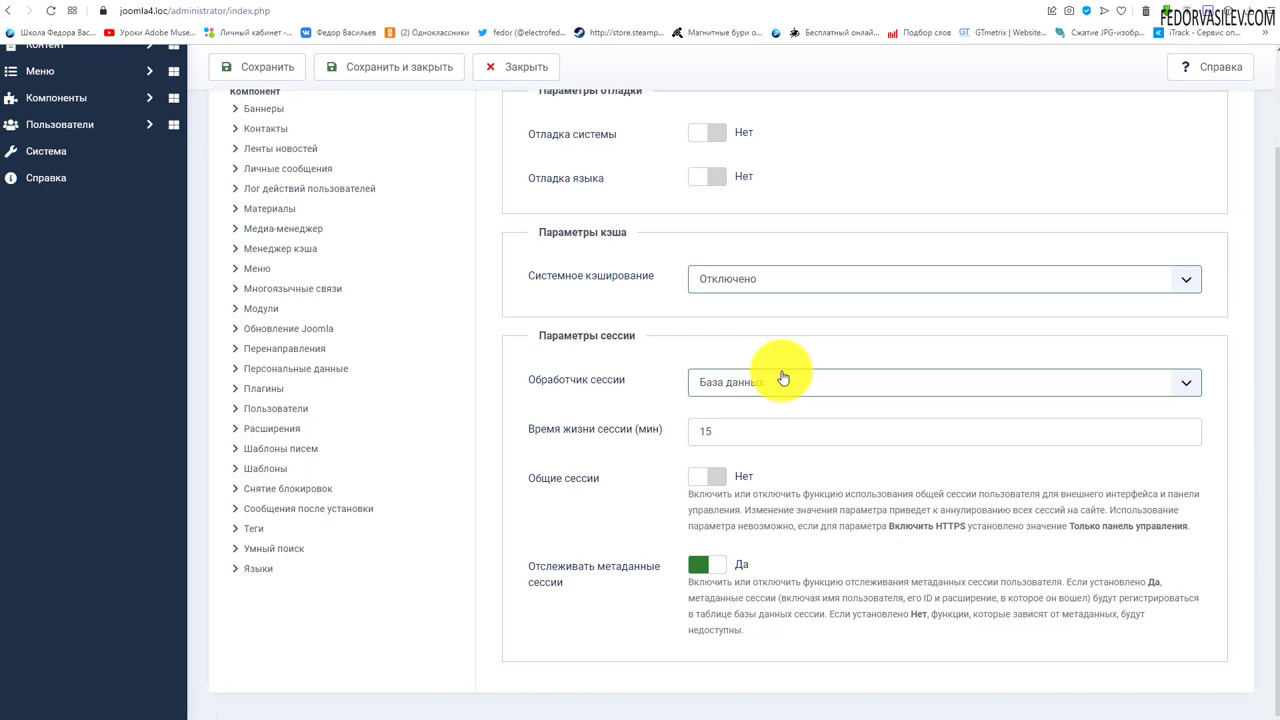
- Switch Обработчик сессии to Файловая система, check the Путь к каталогу файлов сессии field, and switch back to База данных
click(783, 380)
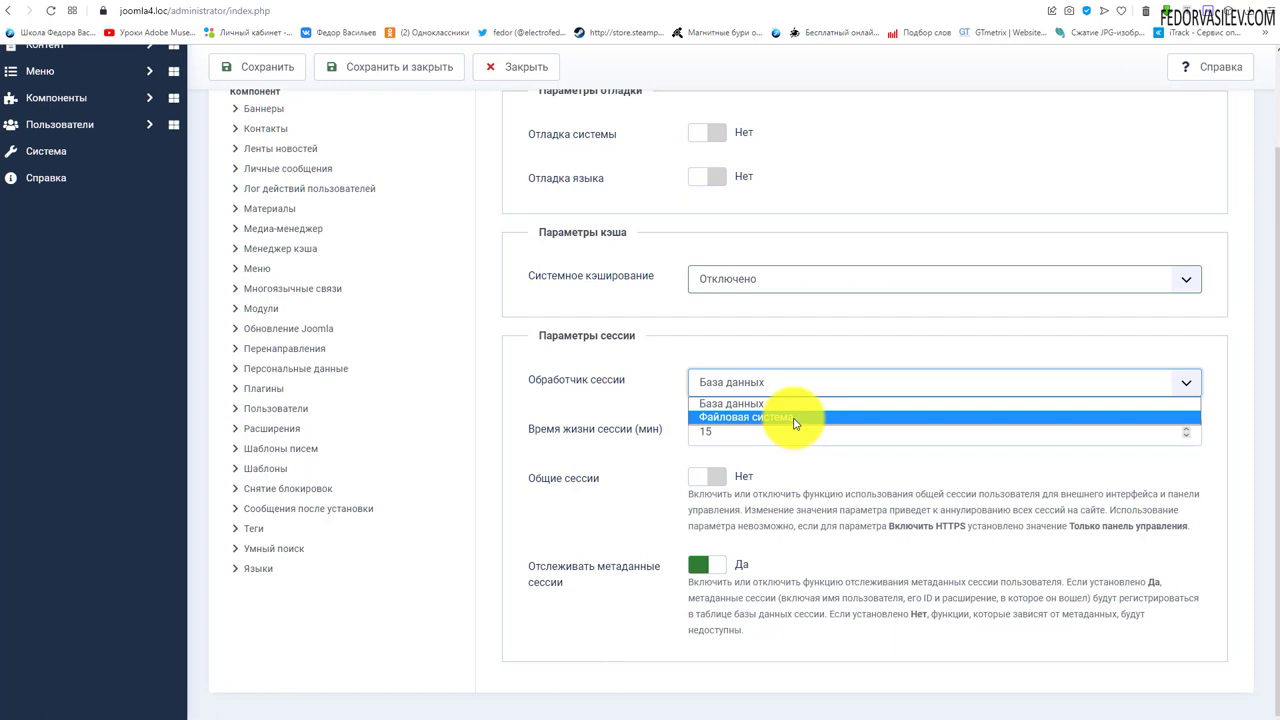
click(634, 428)
click(724, 390)
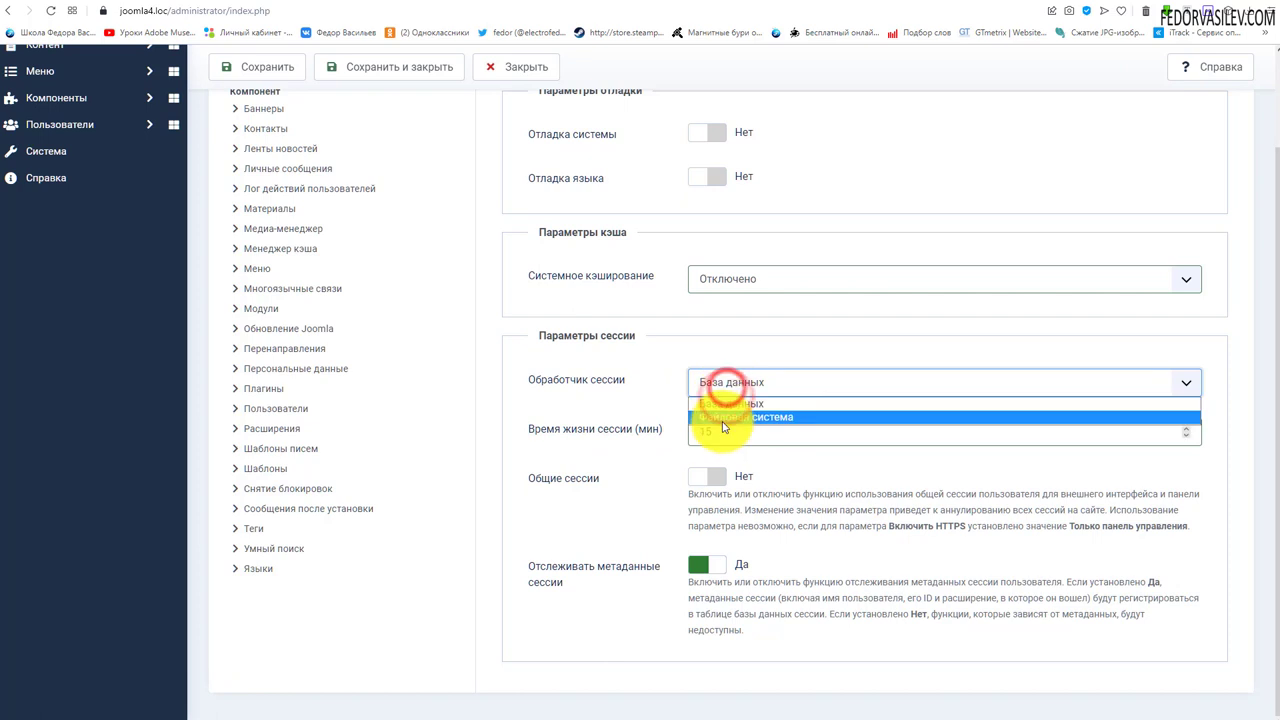
click(724, 418)
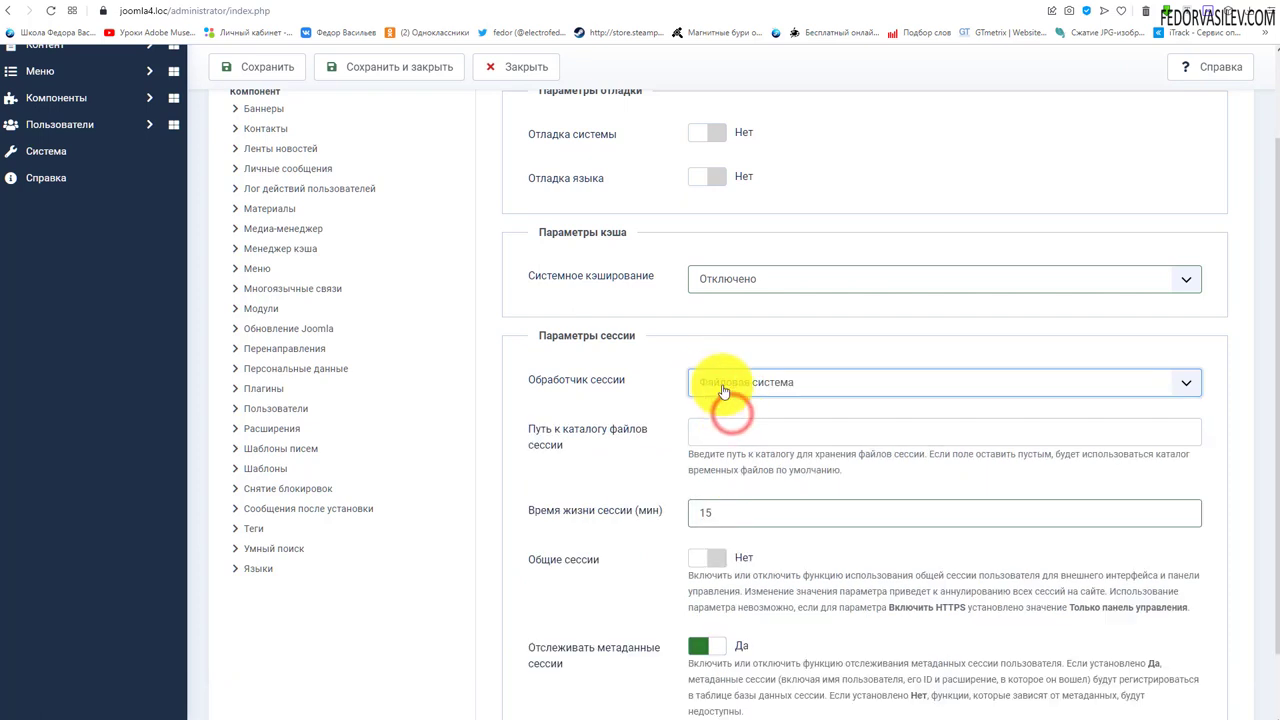
click(714, 429)
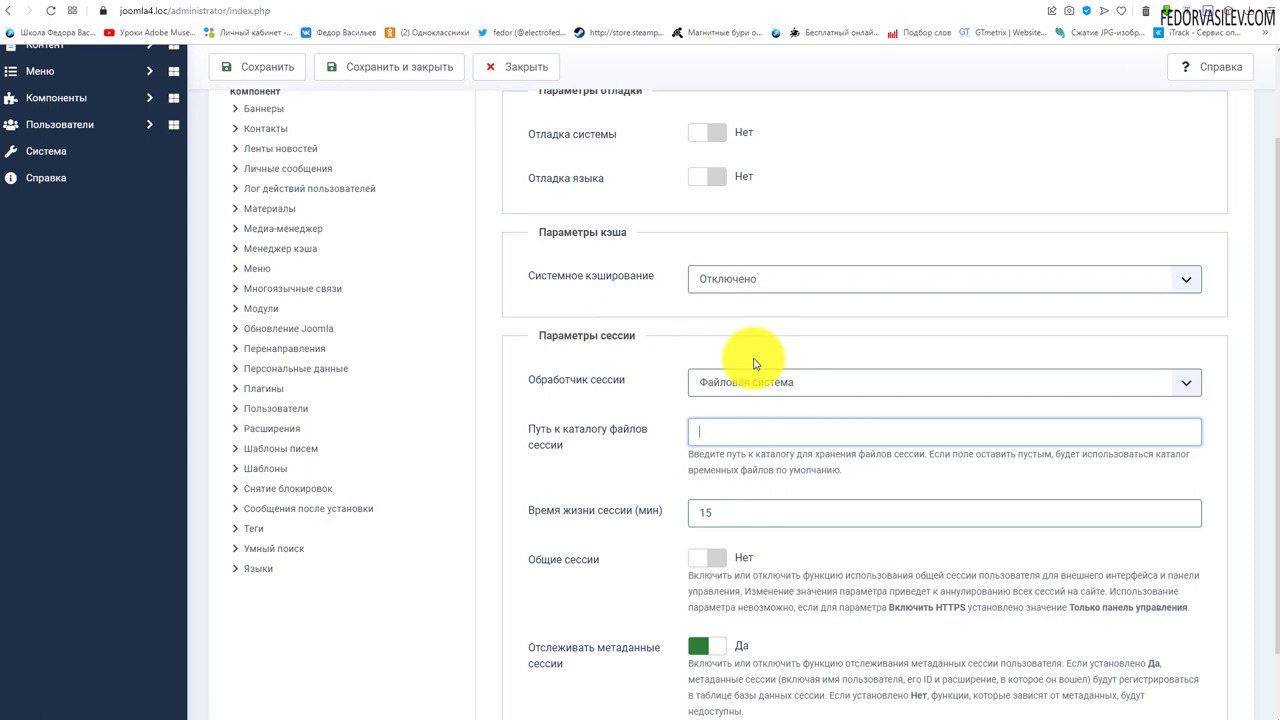
click(712, 388)
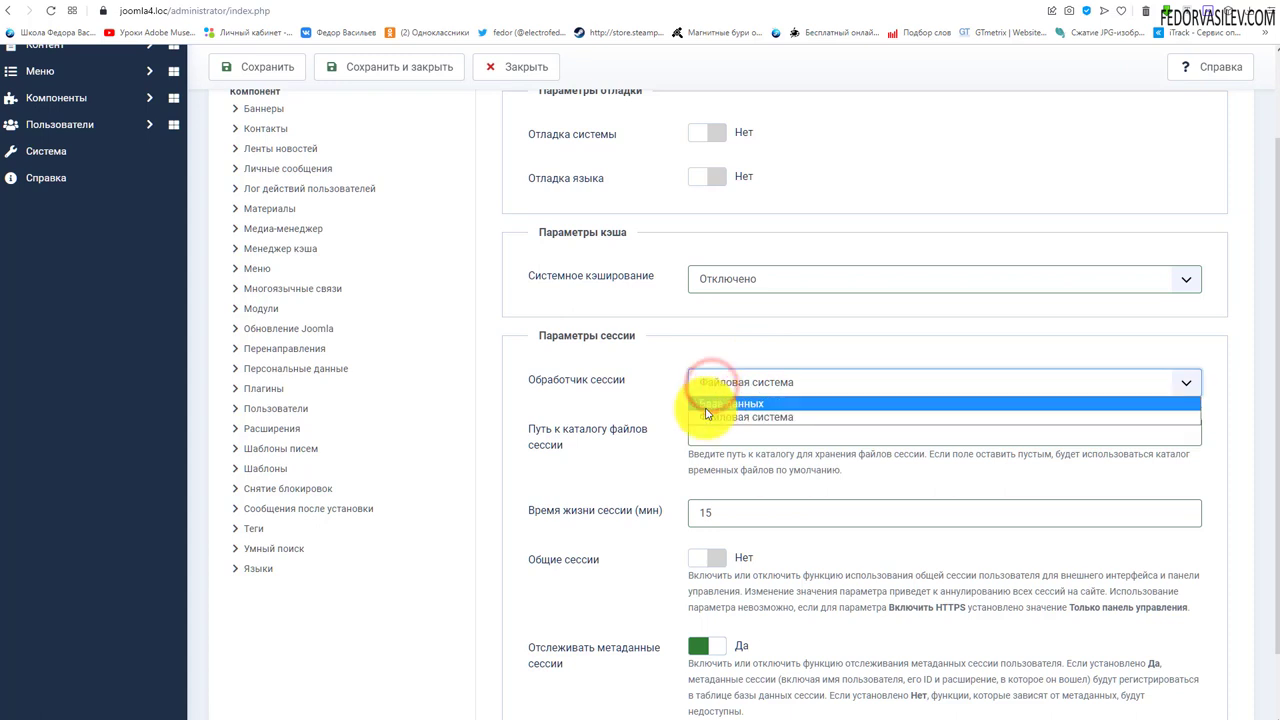
click(712, 403)
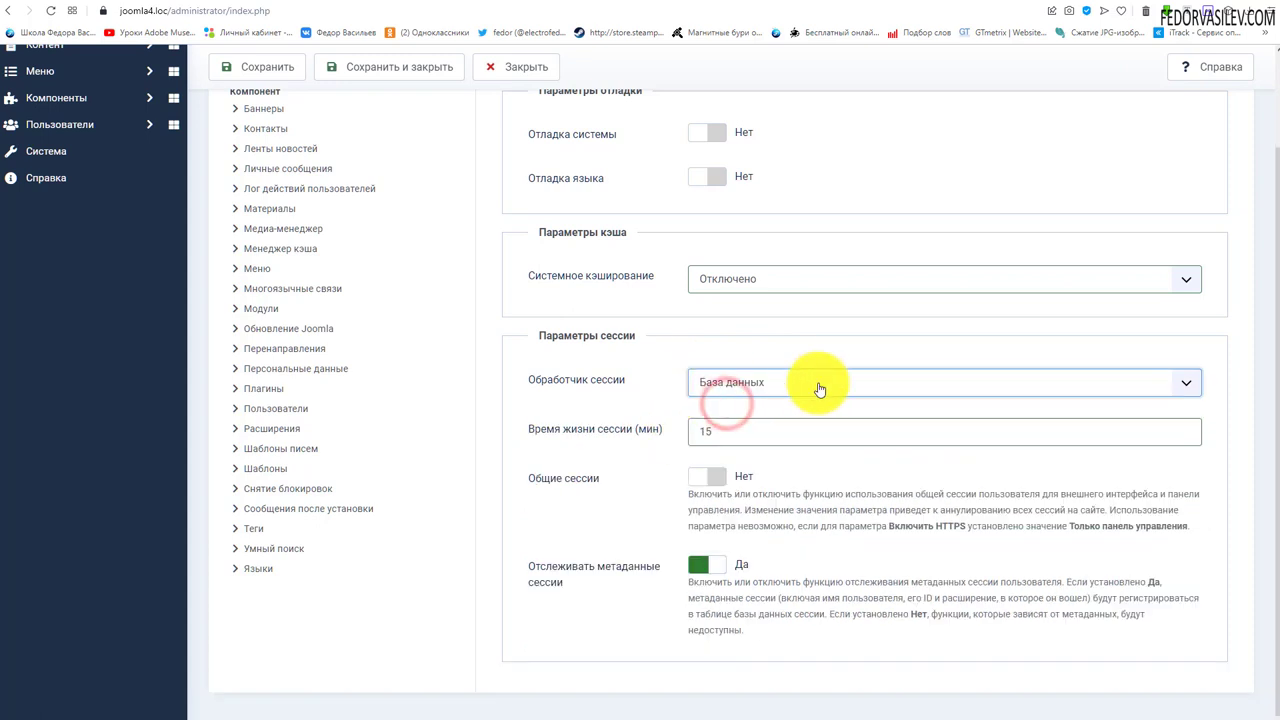
- Look at the Время жизни сессии (мин) setting and at the Login Form on the site's front page
click(726, 429)
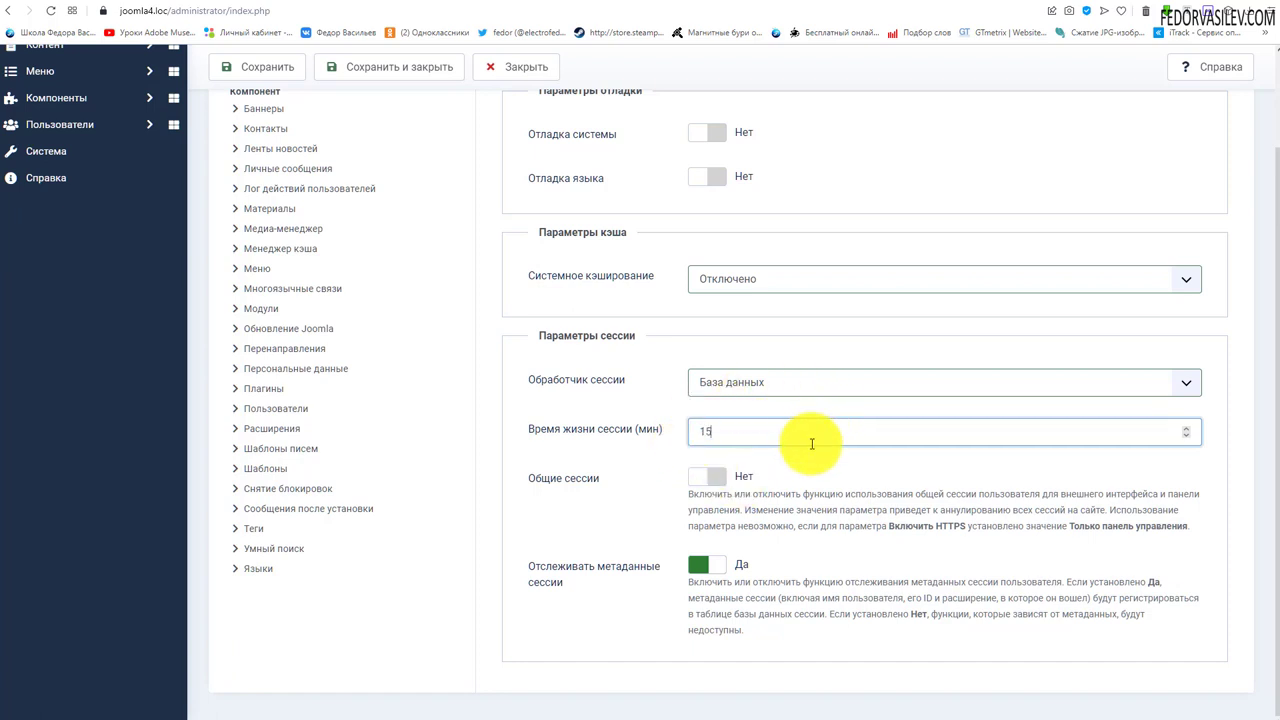
click(722, 432)
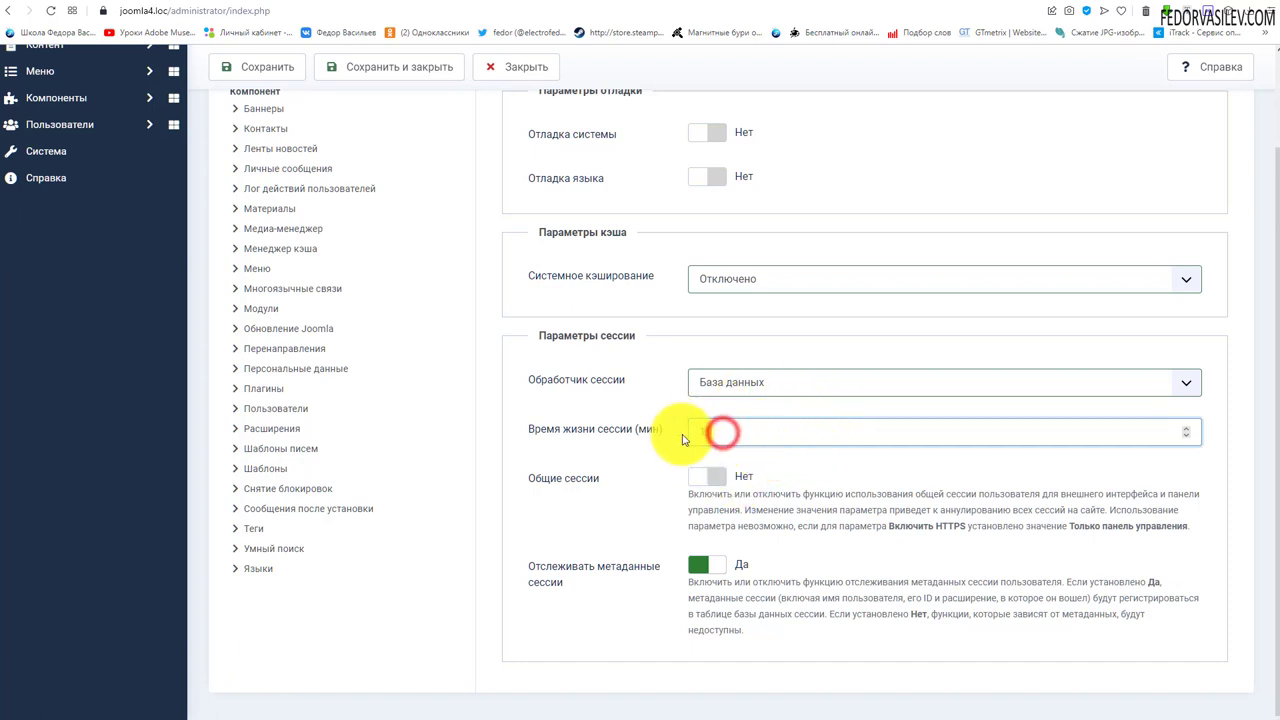
click(443, 3)
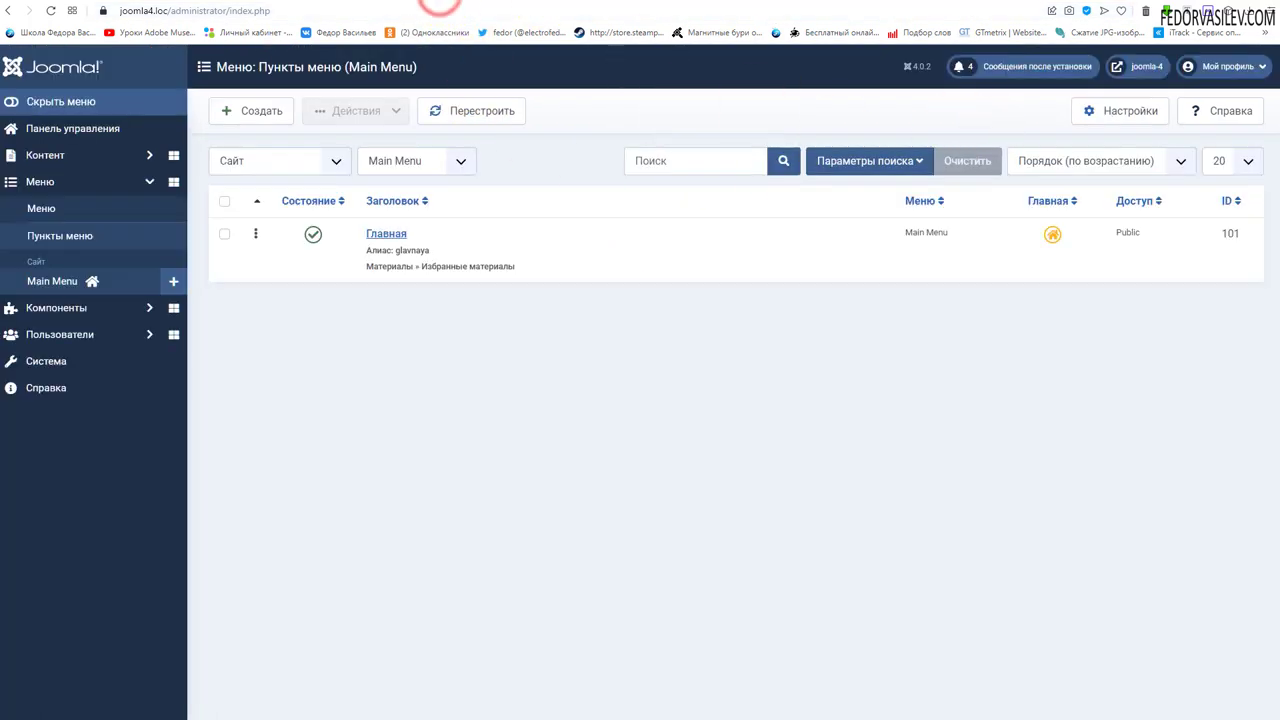
click(537, 3)
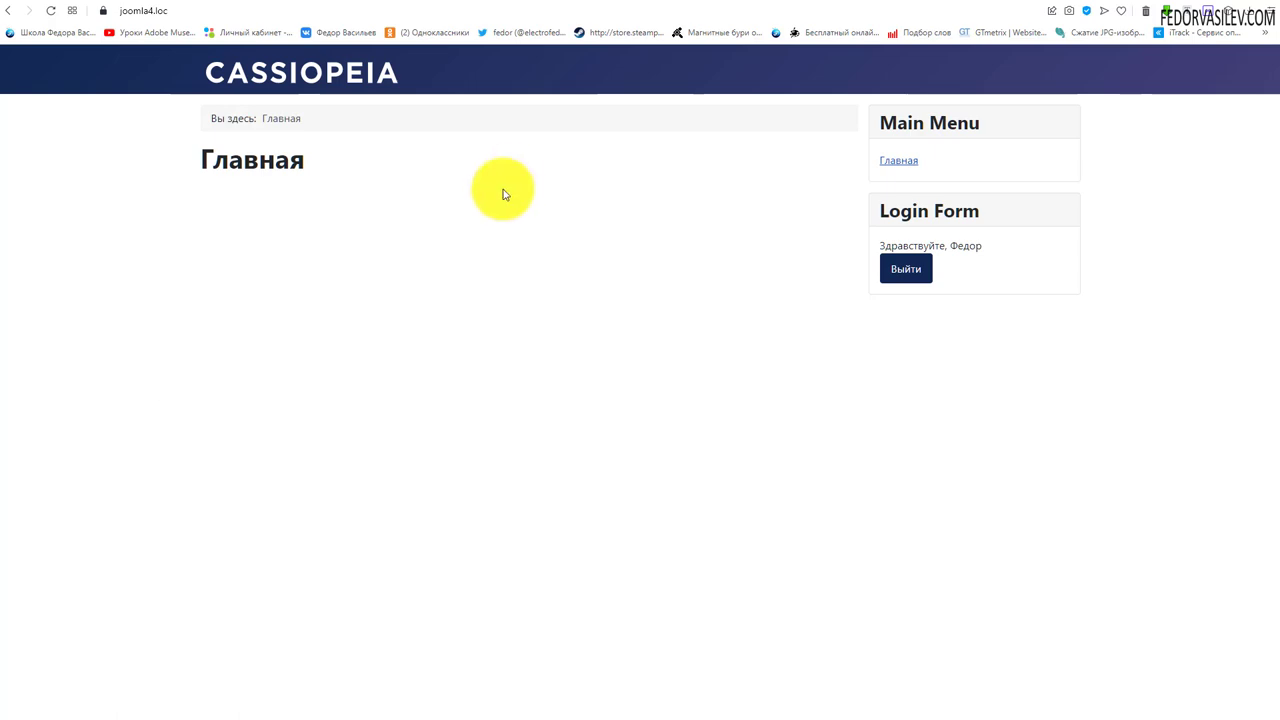
click(905, 270)
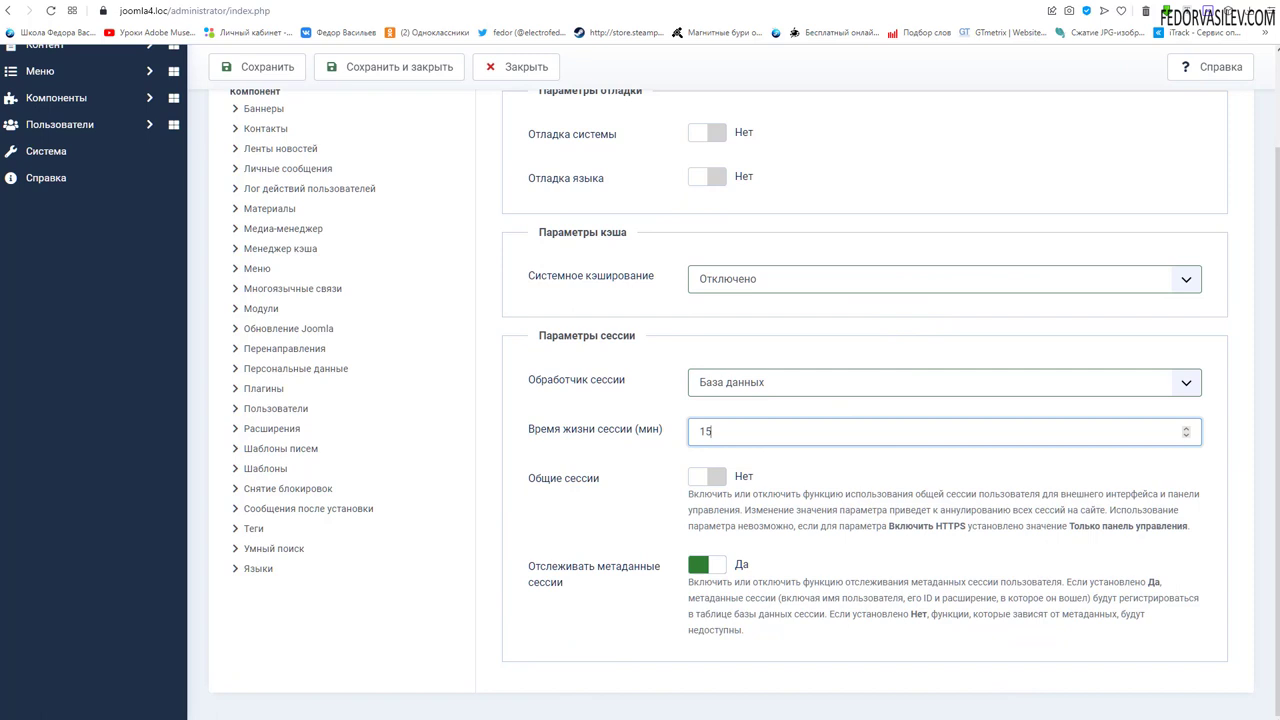
- Read the Общие сессии description and switch the option on and off again
click(700, 490)
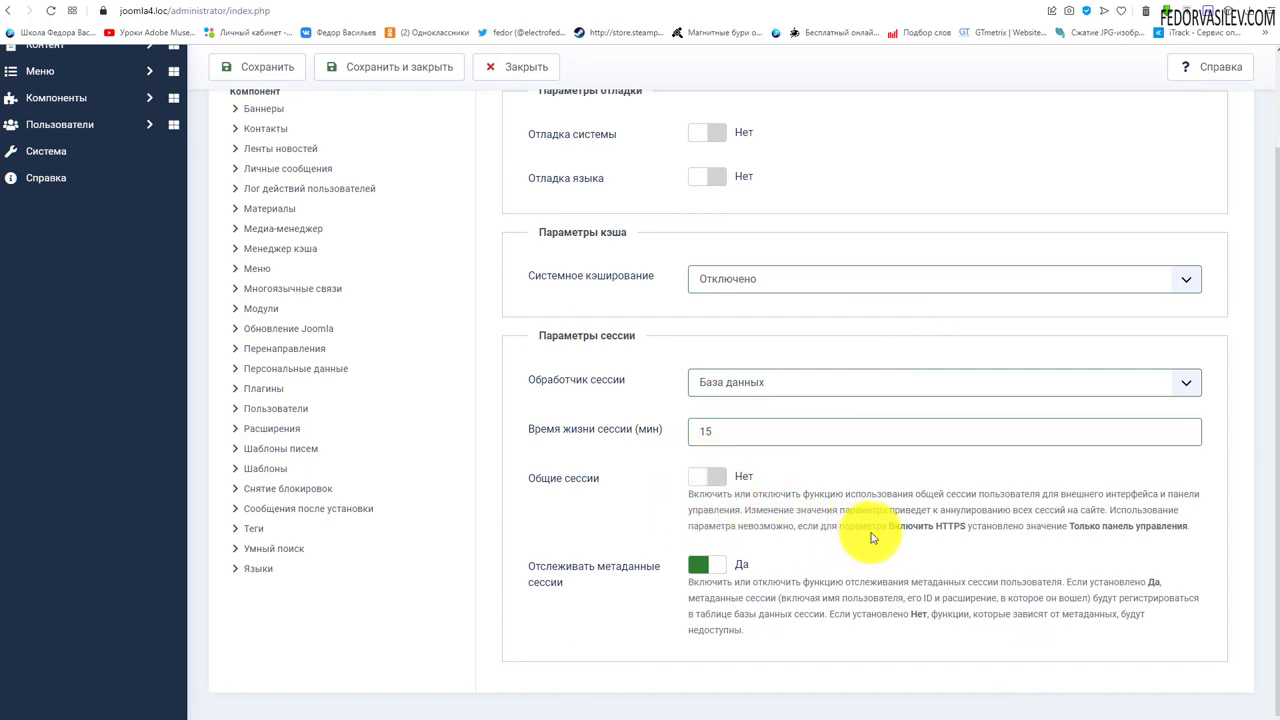
drag(934, 524, 757, 513)
click(762, 510)
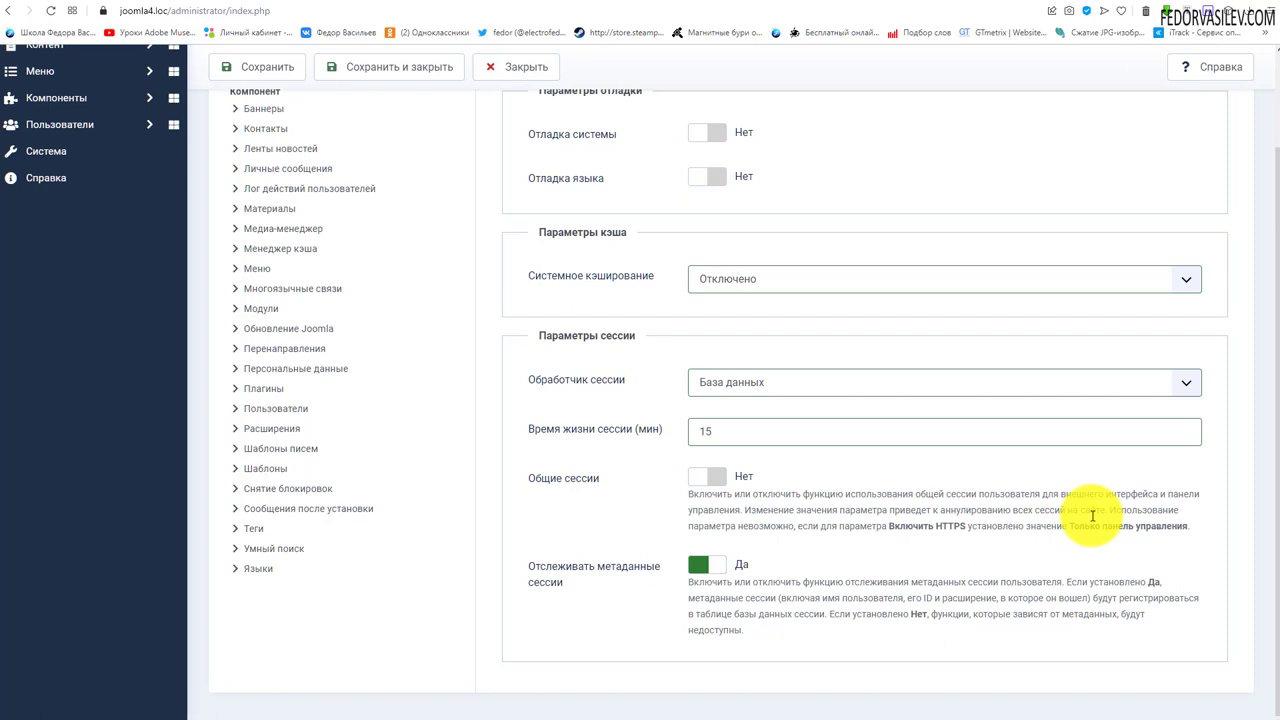
click(700, 482)
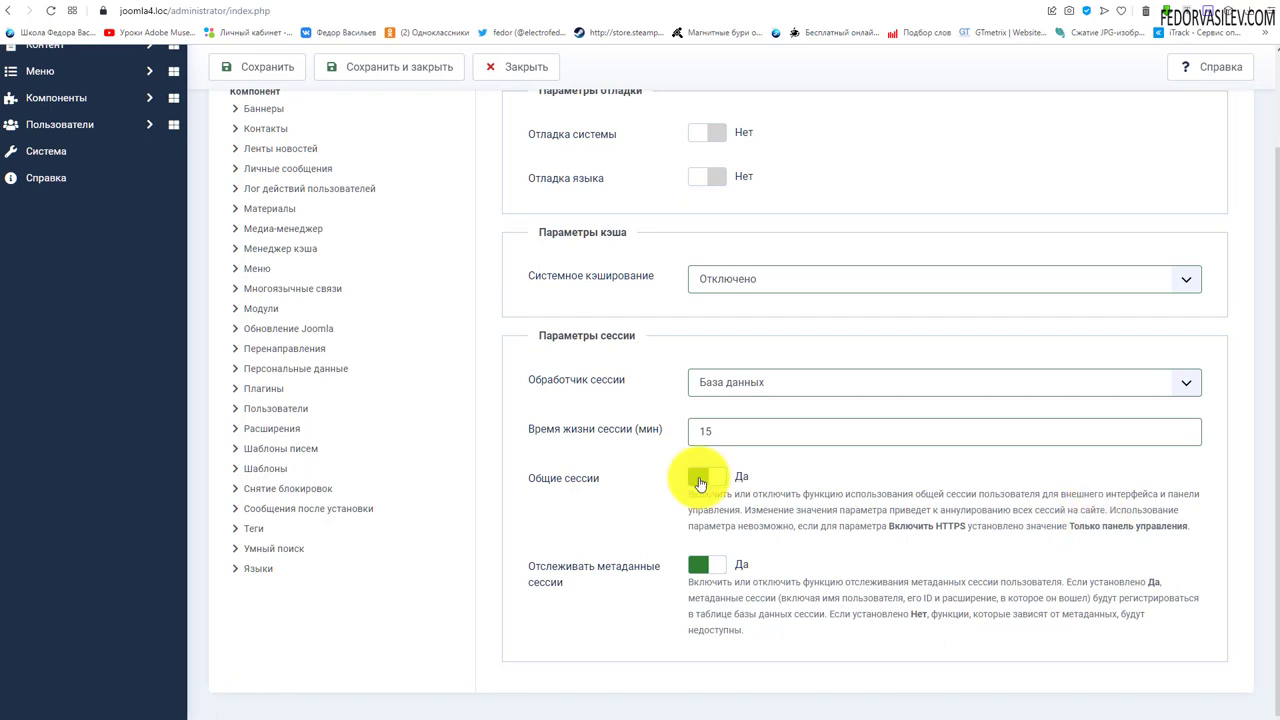
click(700, 481)
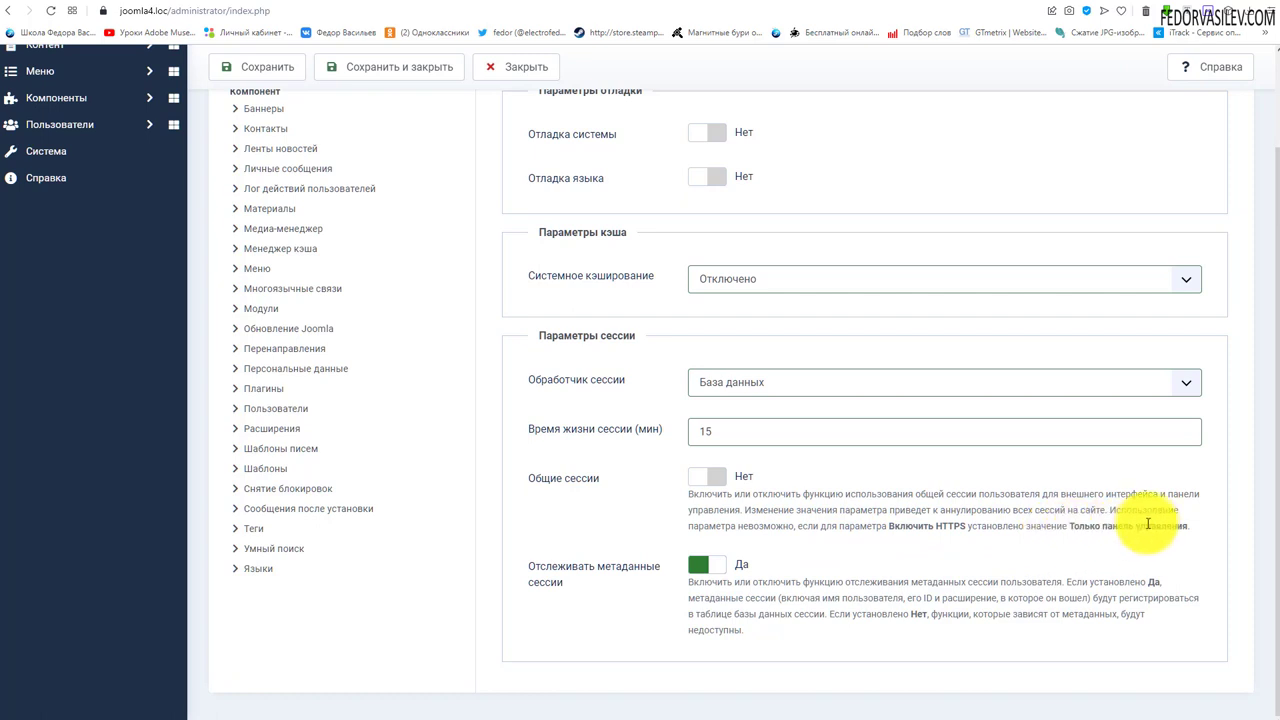
- Examine the Общие сессии note about Включить HTTPS being set to Только панель управления
click(833, 526)
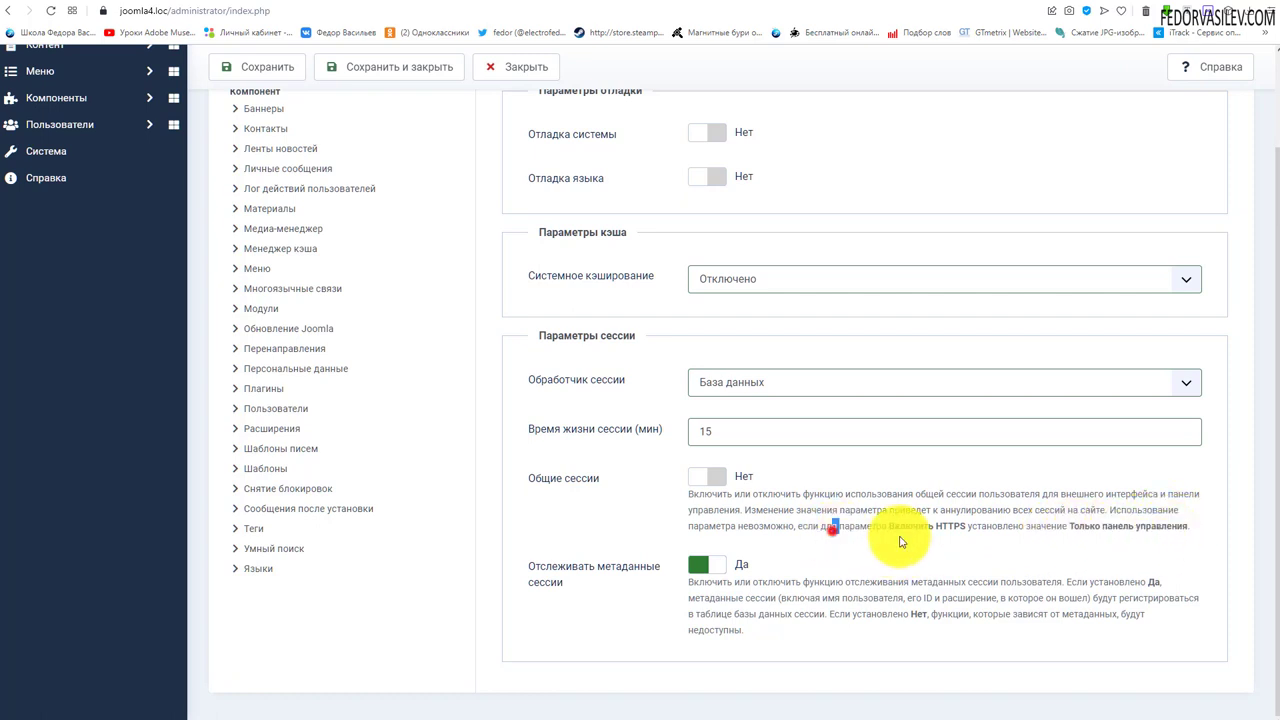
drag(900, 541, 1185, 527)
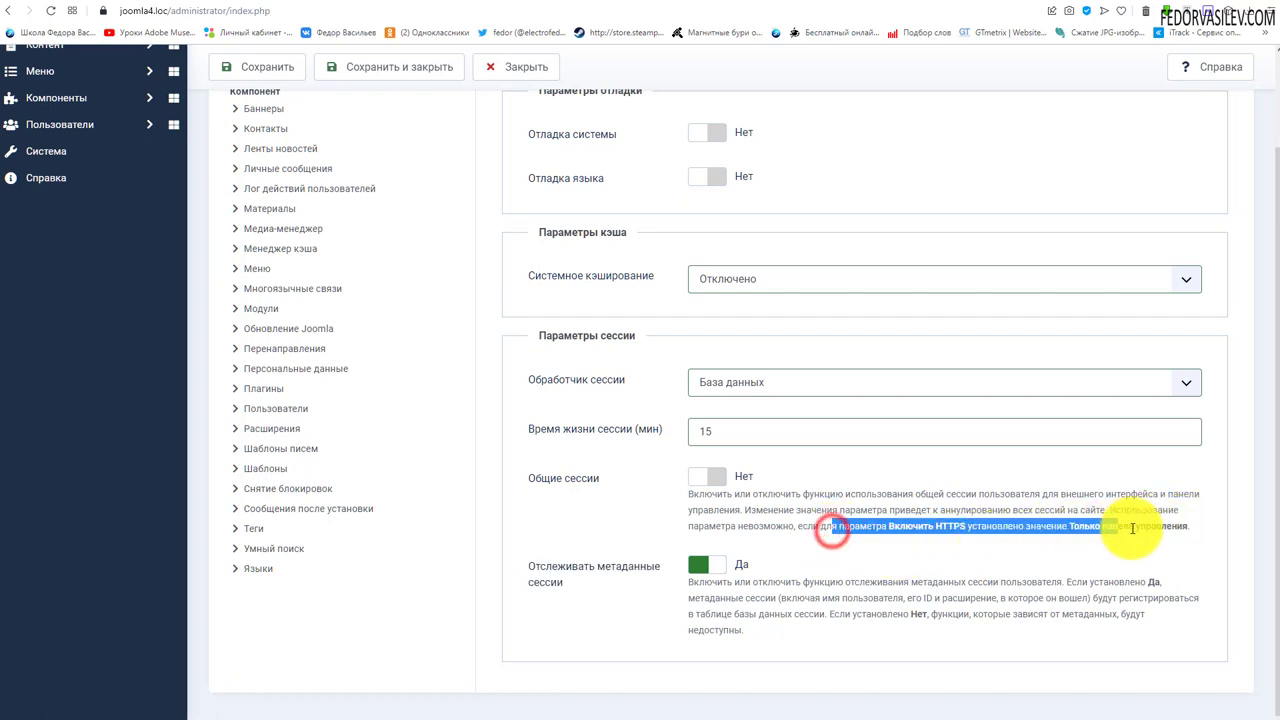
click(597, 506)
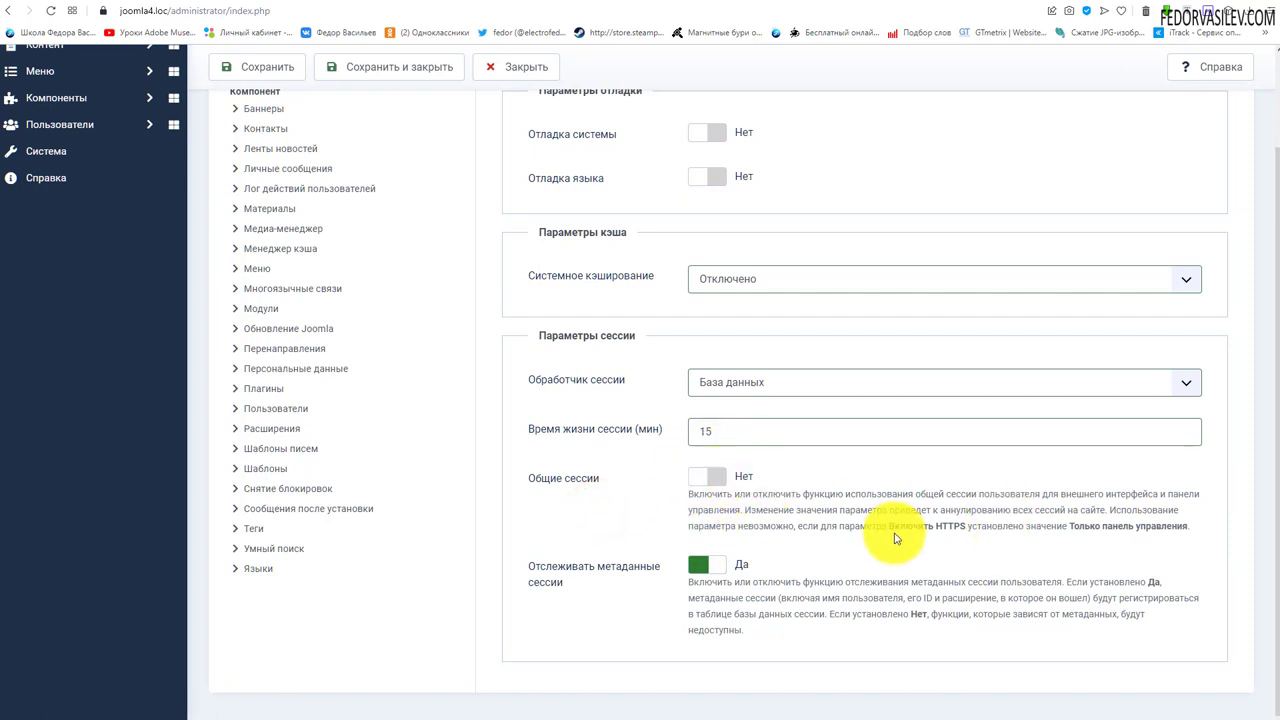
drag(853, 527, 1140, 527)
- Set Включить HTTPS to Только панель управления in the Сервер settings
scroll(960, 520, up, 2)
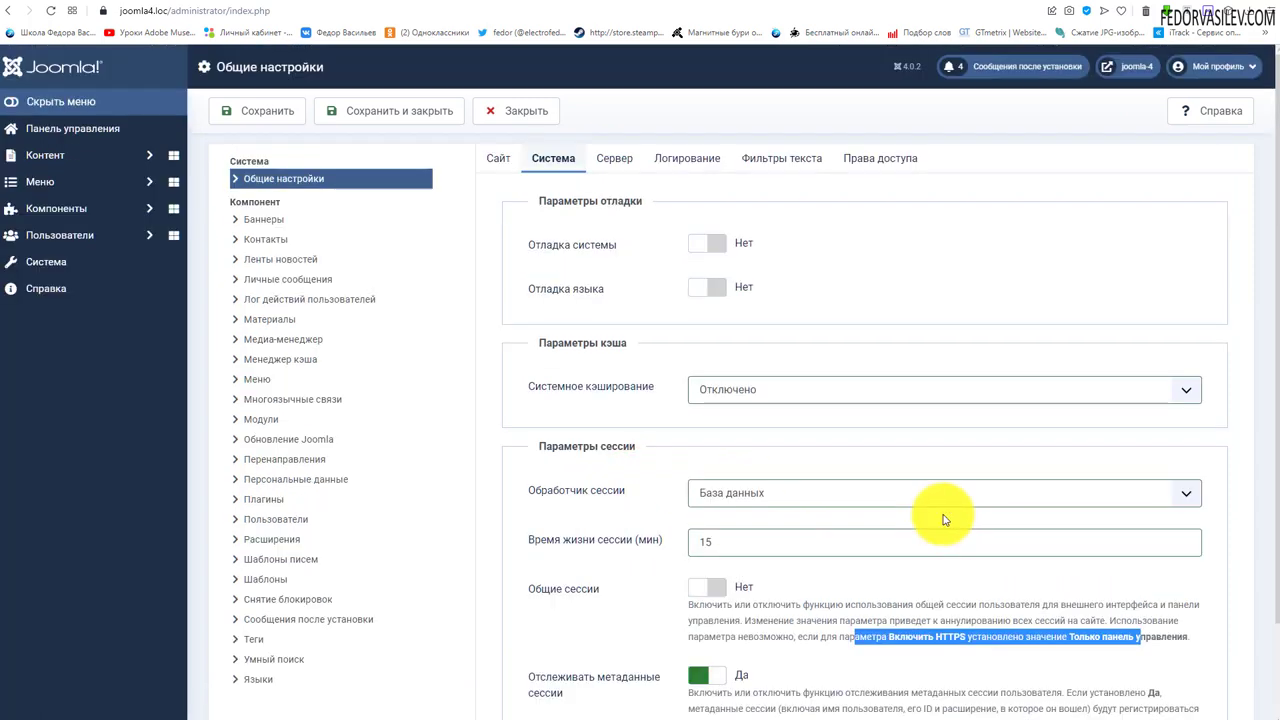
click(618, 165)
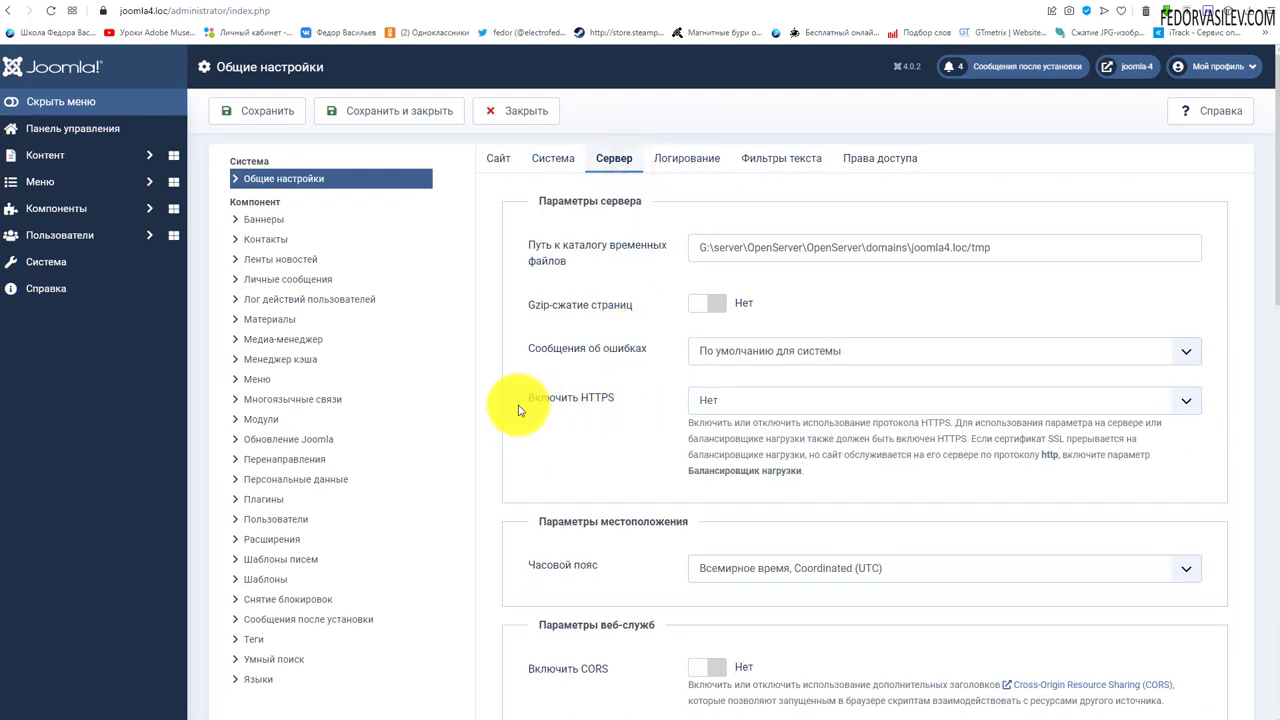
click(707, 402)
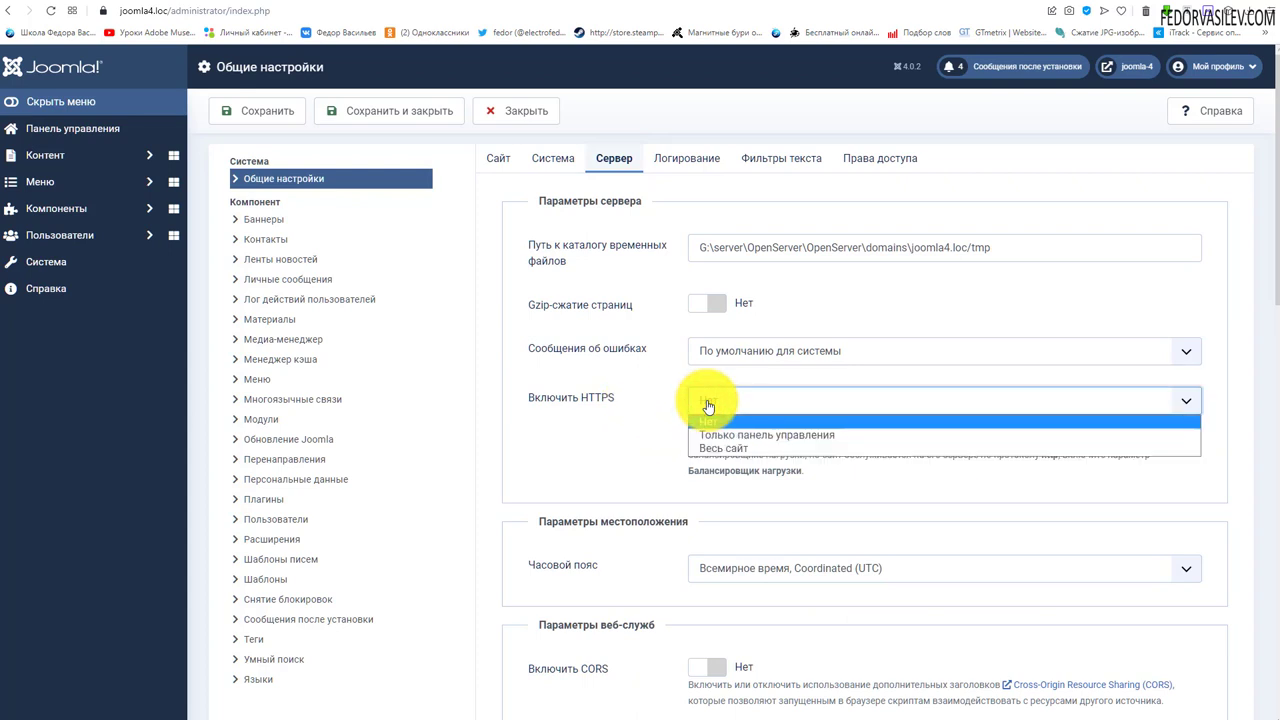
click(762, 437)
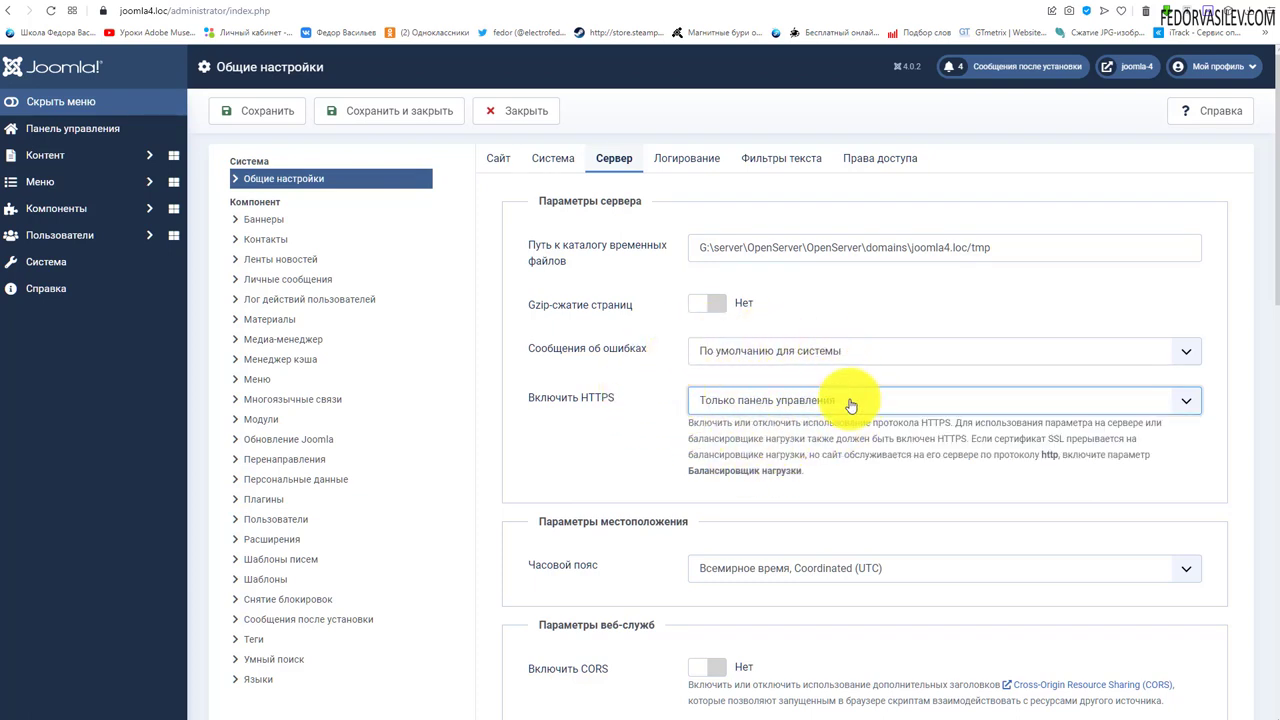
- Return to the Система settings and reread the HTTPS restriction described under Общие сессии
click(558, 160)
scroll(724, 393, down, 1)
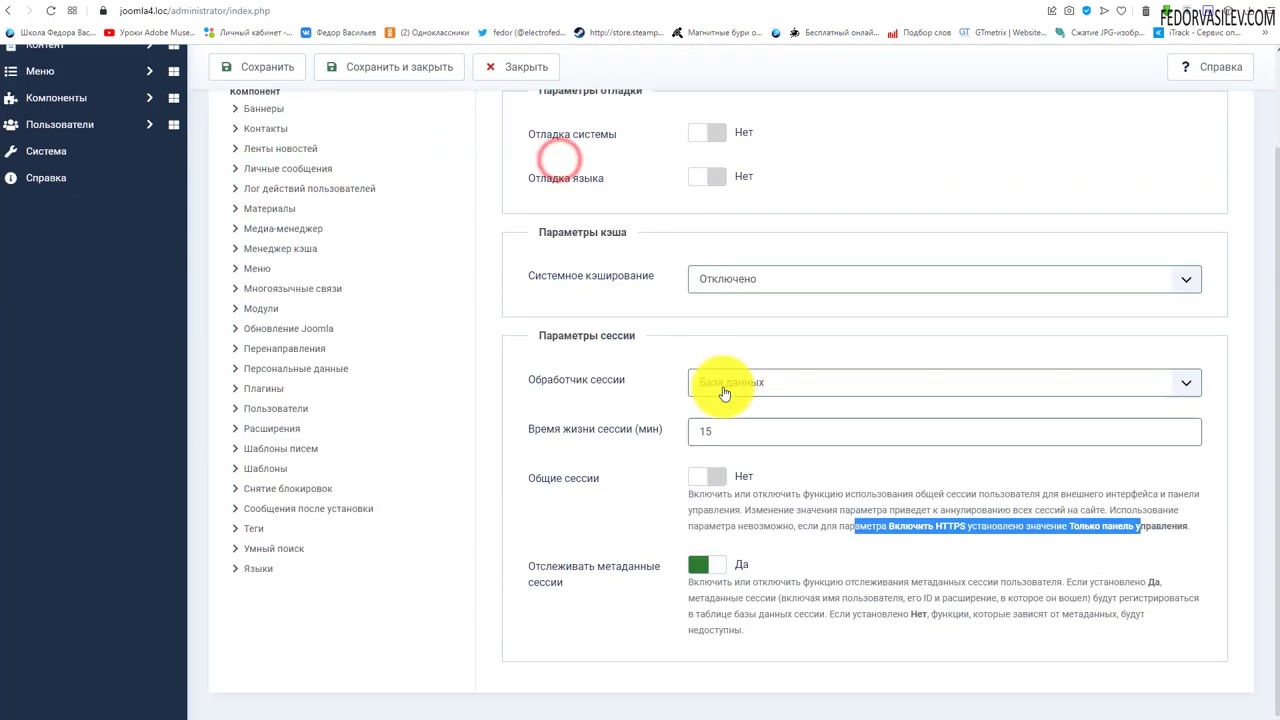
click(983, 528)
drag(853, 530, 1185, 526)
click(588, 594)
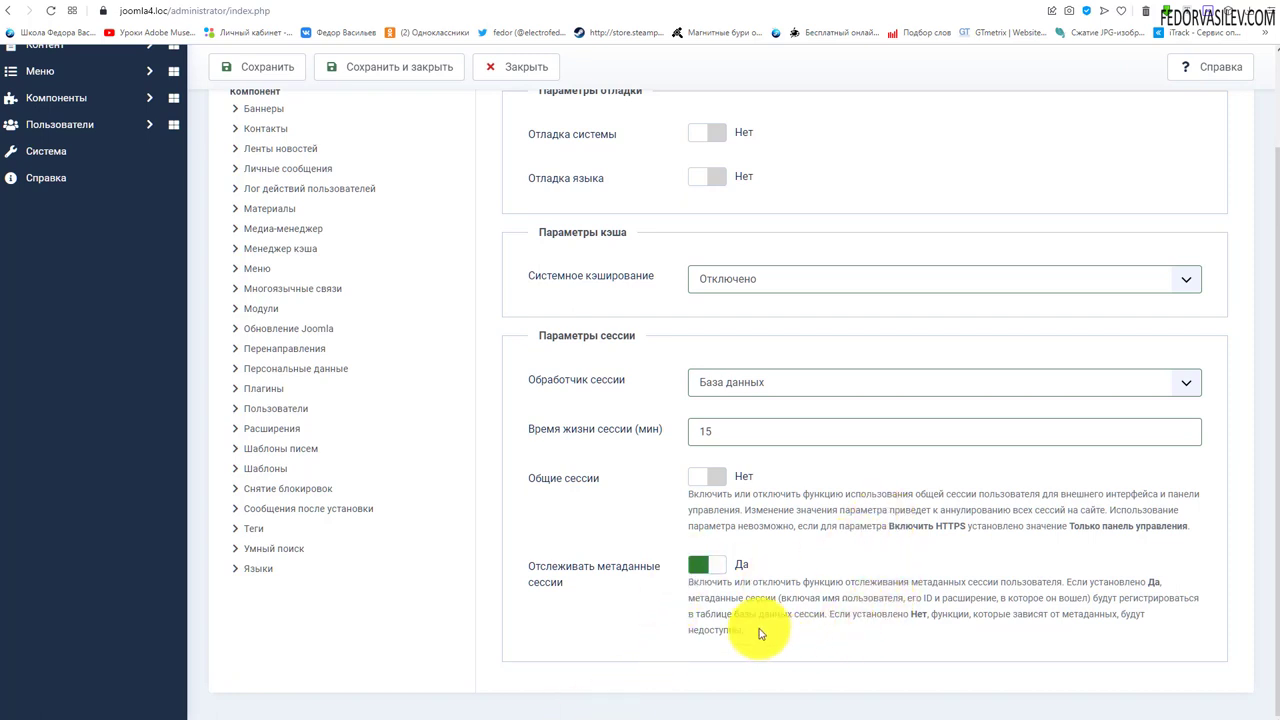
- Examine the Отслеживать метаданные сессии option and its description in the session parameters
drag(758, 628, 721, 600)
click(785, 606)
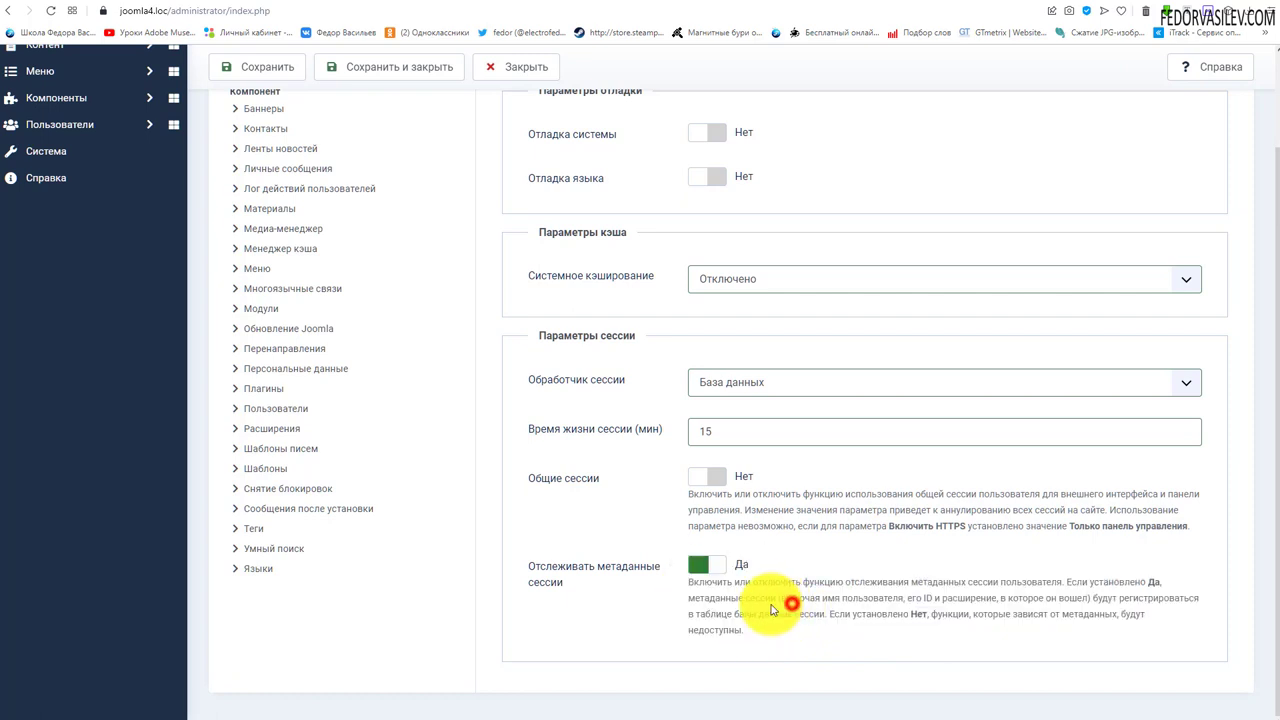
click(718, 584)
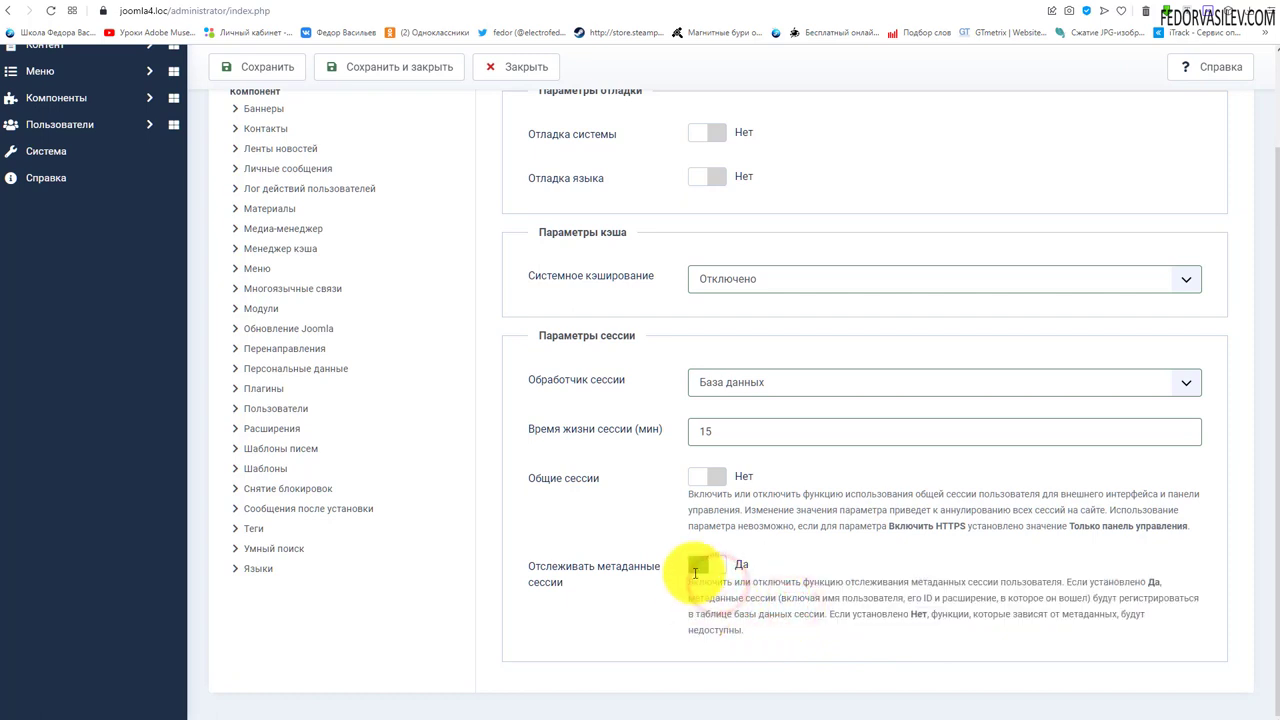
drag(541, 567, 560, 582)
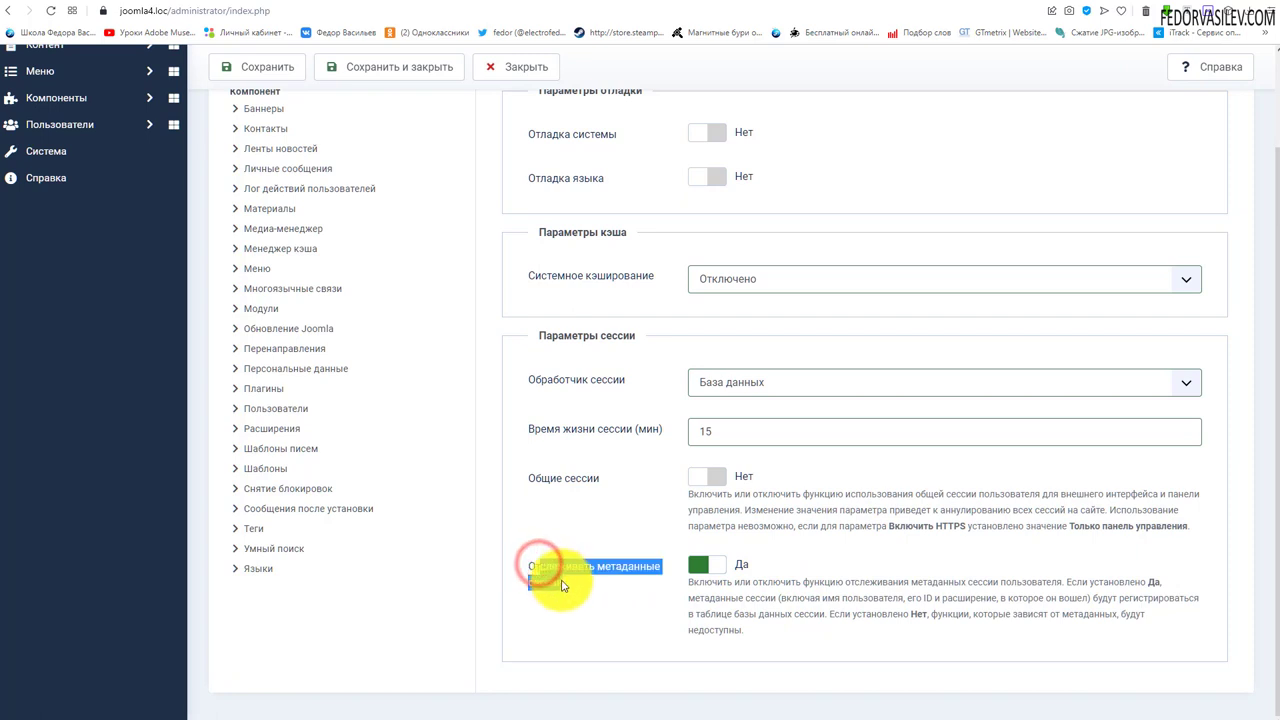
click(796, 636)
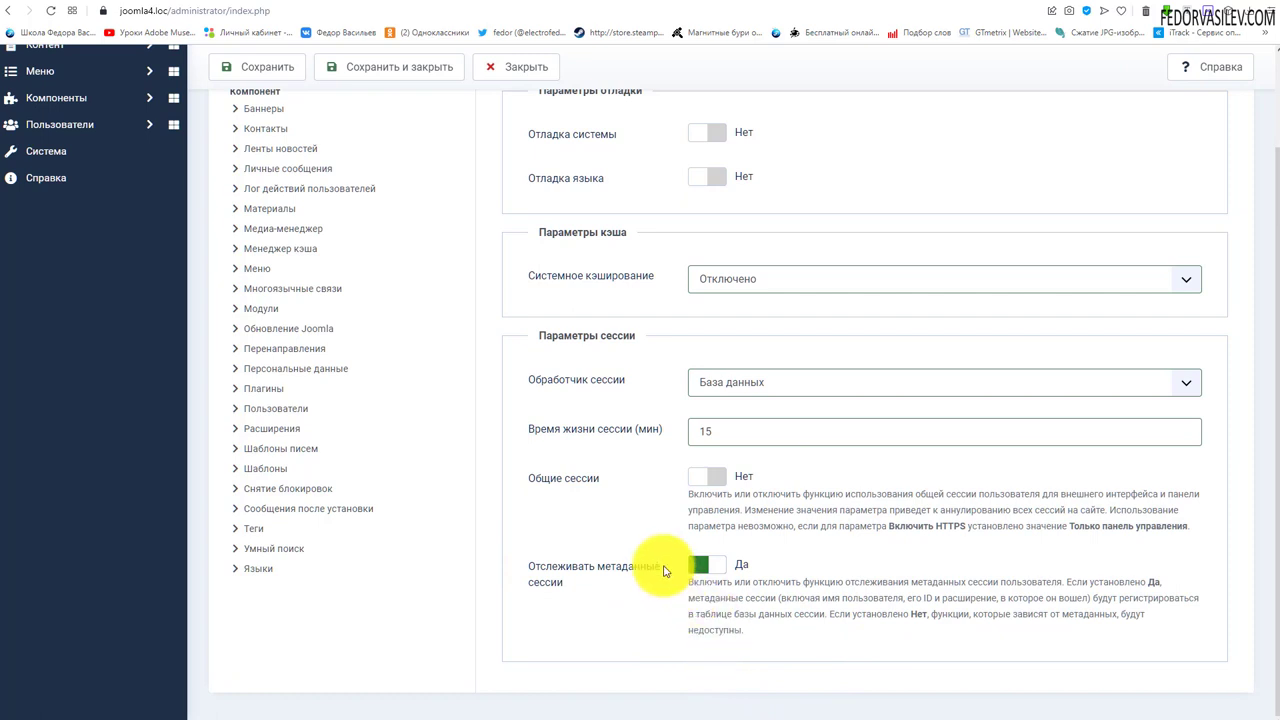
drag(755, 630, 703, 583)
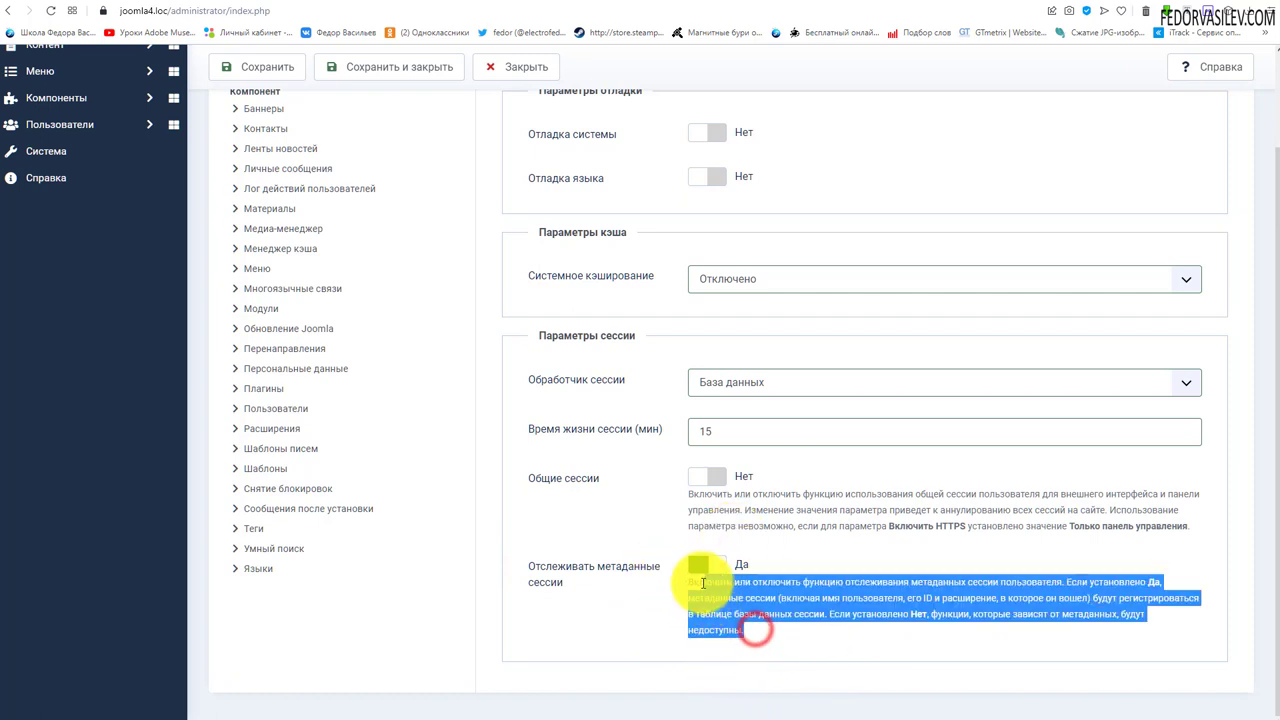
click(652, 620)
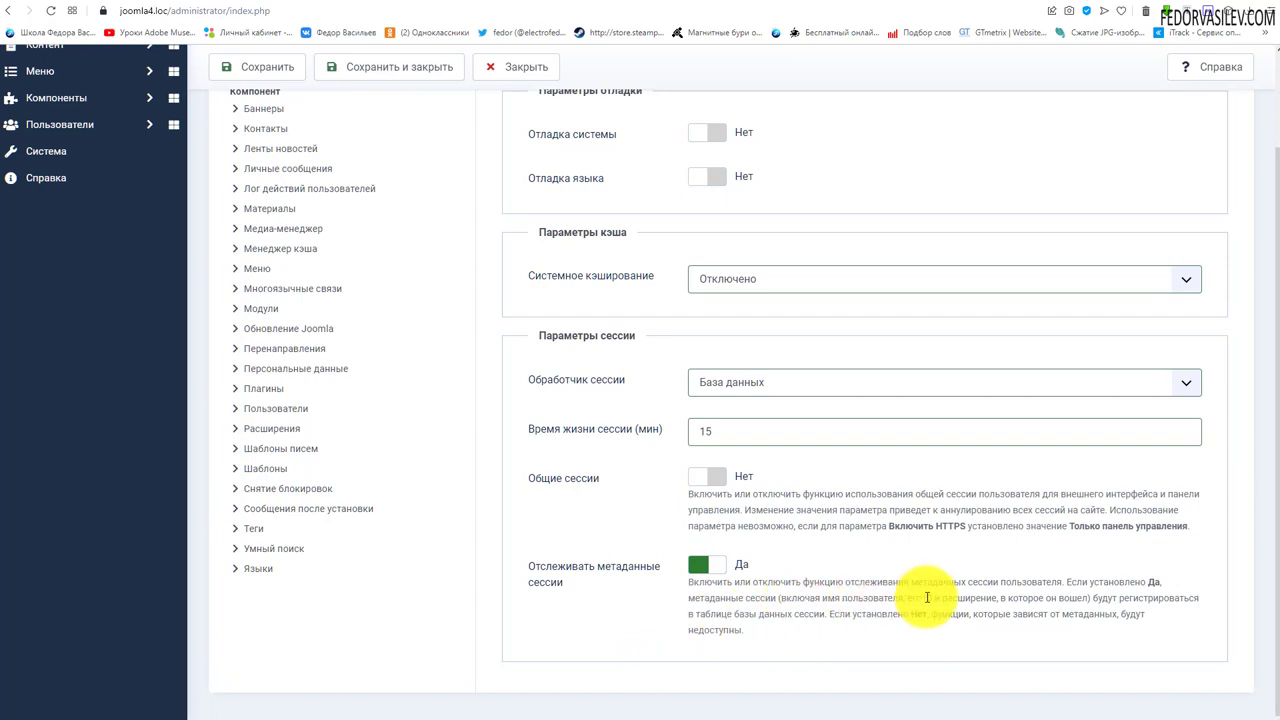
scroll(820, 560, up, 2)
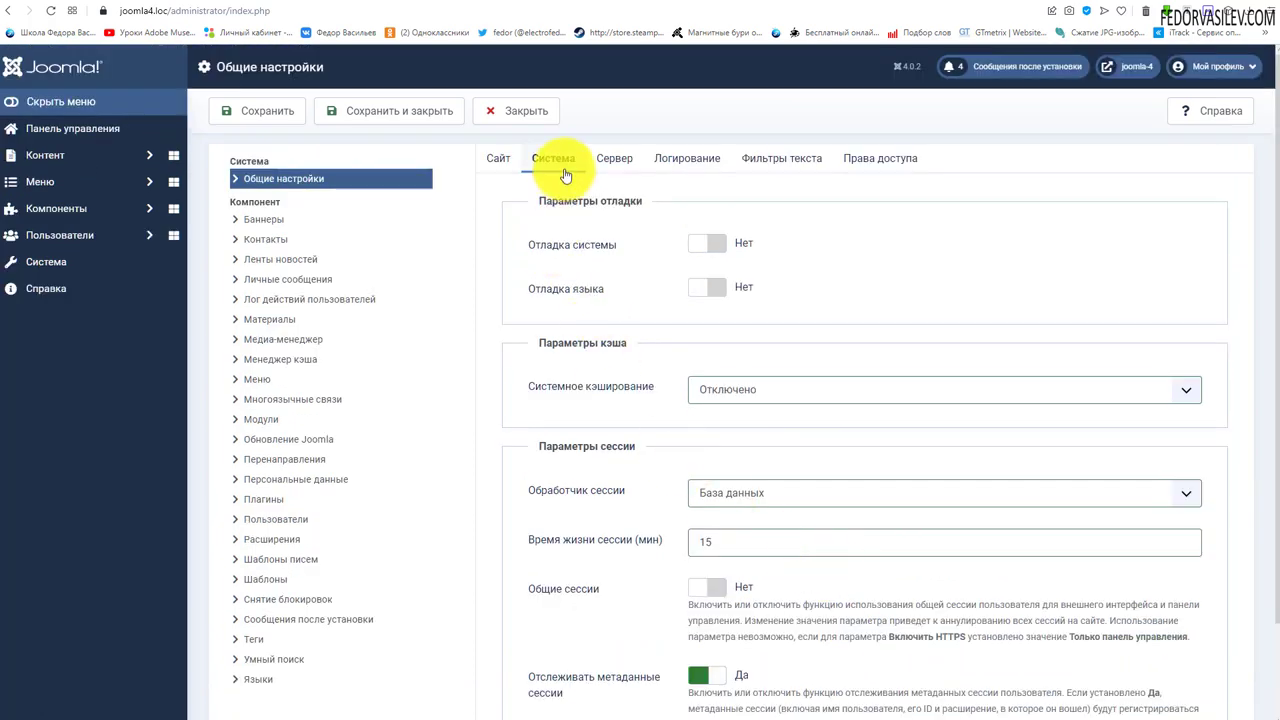
- Set Системное кэширование to Стандартное кэширование and review its cache handler and cache lifetime fields
scroll(560, 266, down, 2)
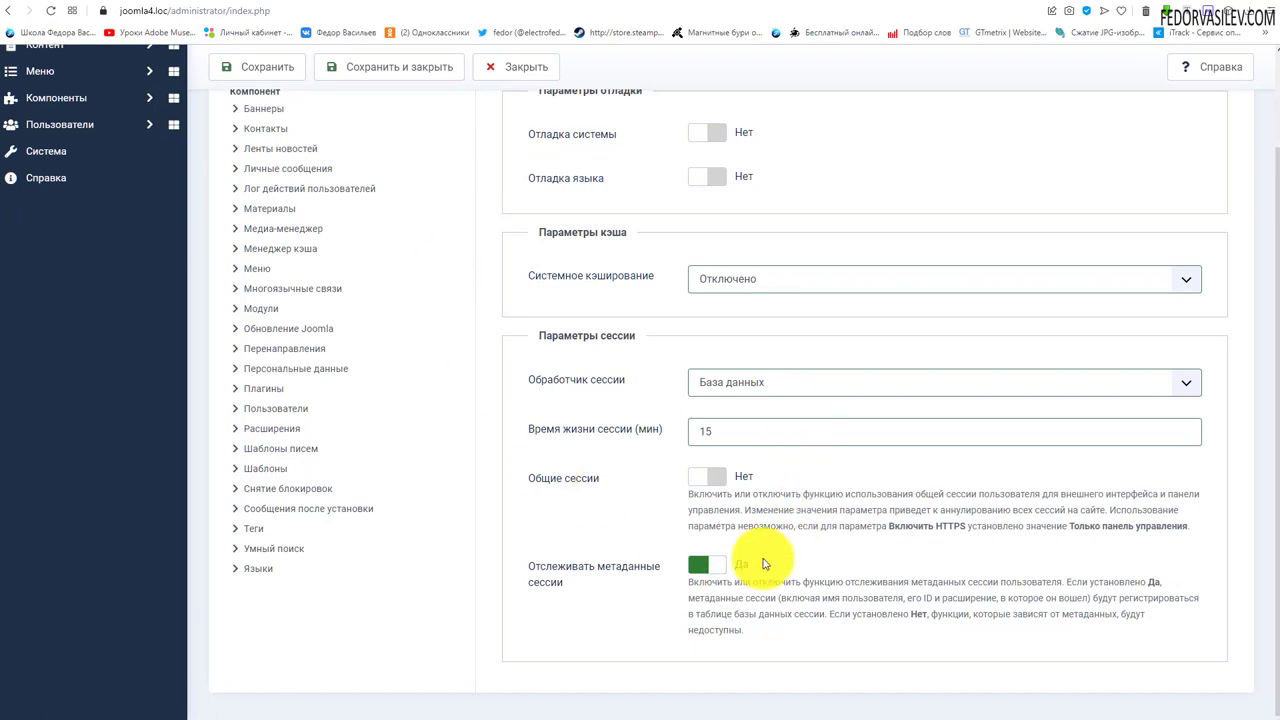
scroll(763, 564, up, 2)
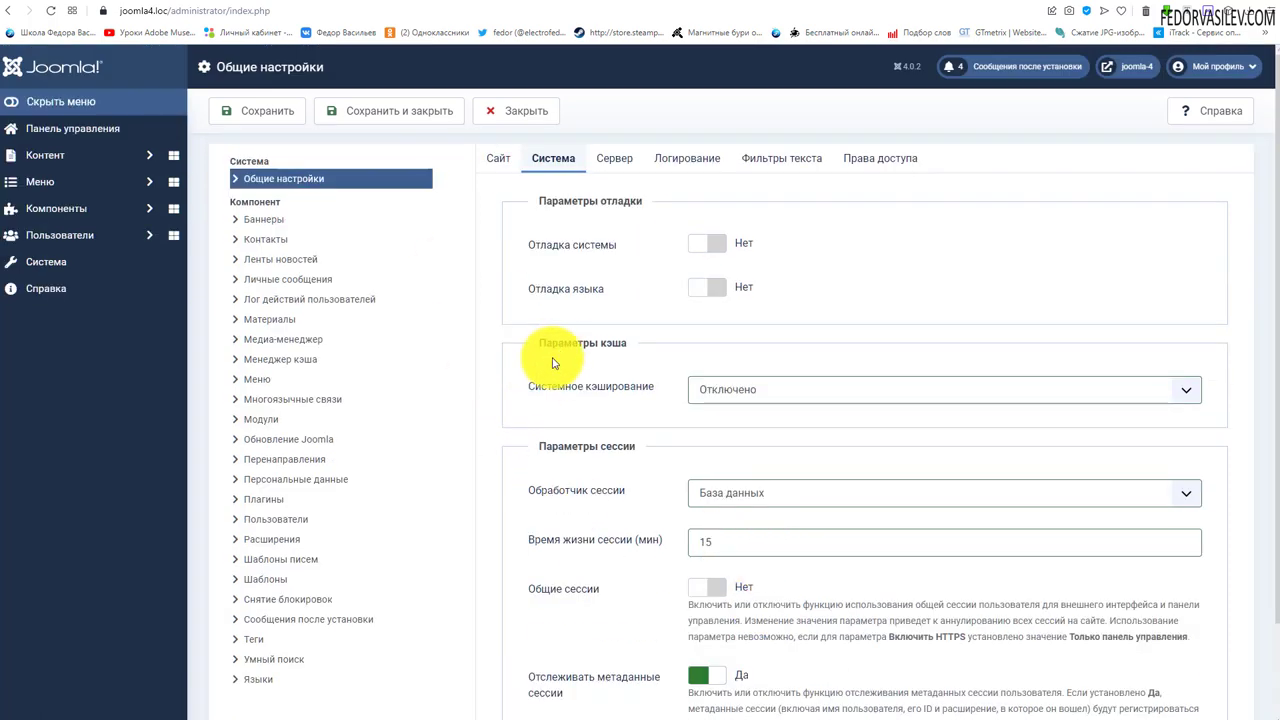
click(631, 340)
click(733, 389)
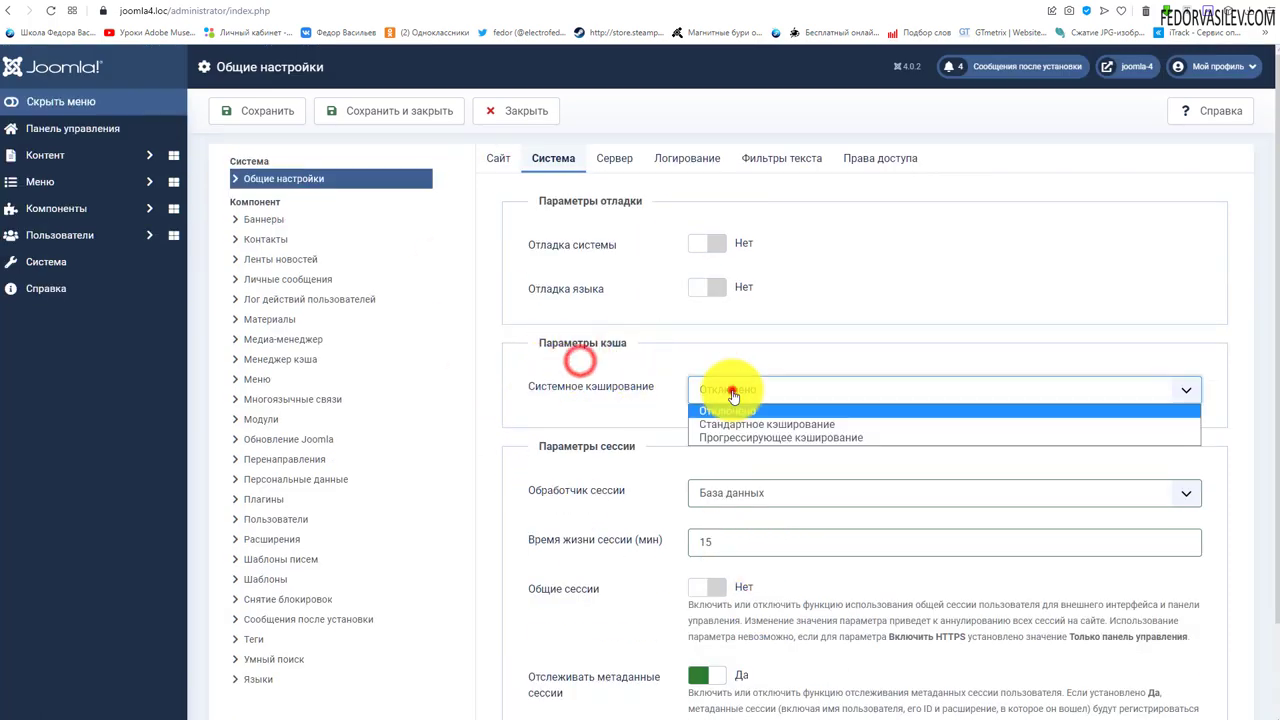
click(817, 428)
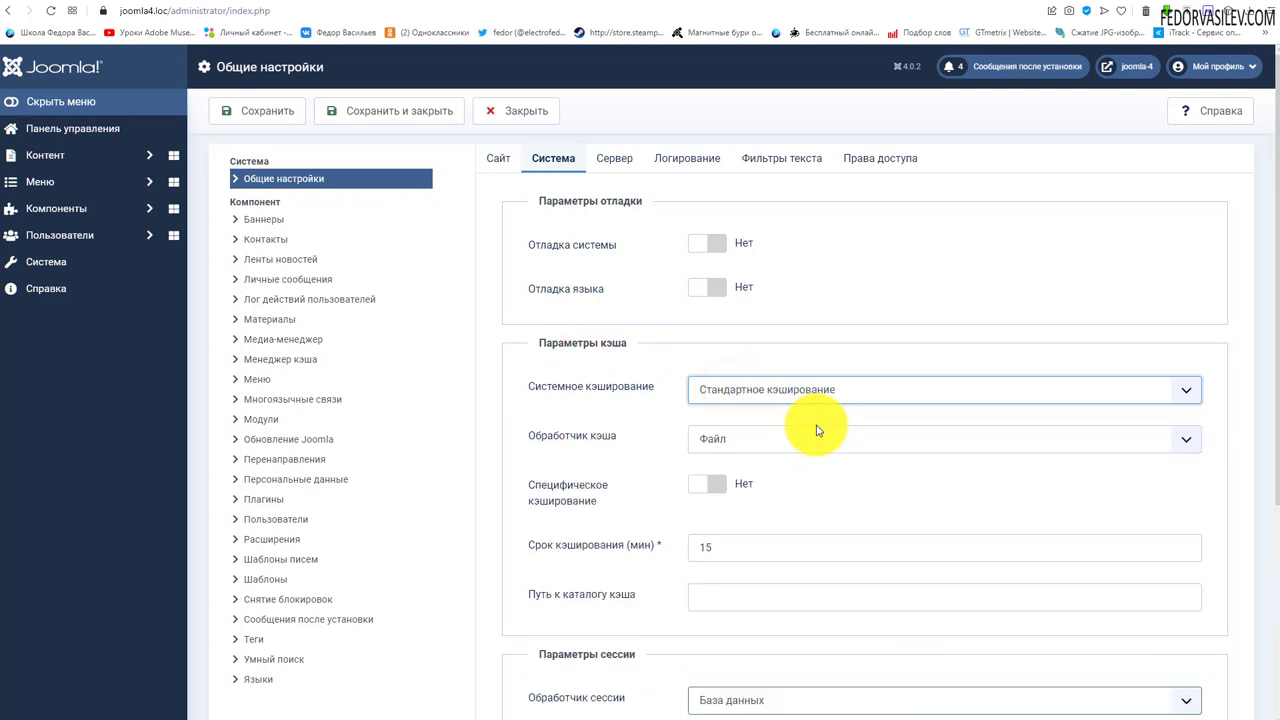
click(752, 438)
click(650, 444)
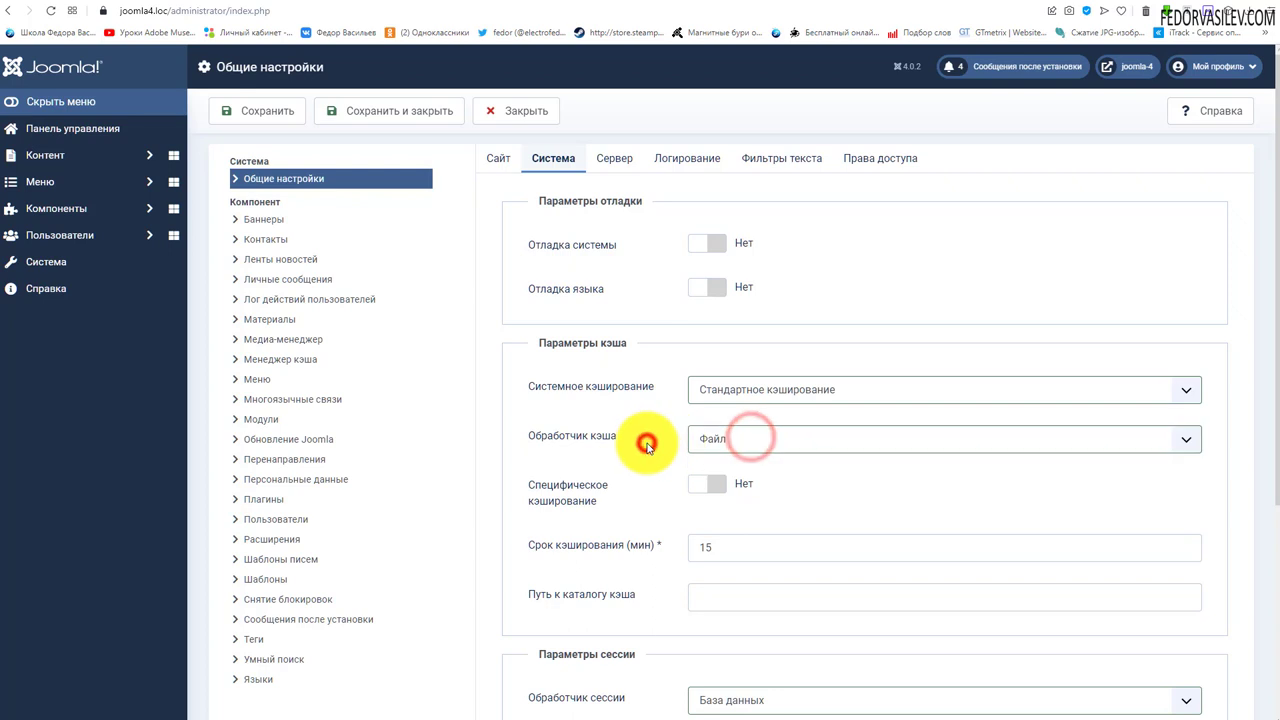
scroll(626, 462, down, 1)
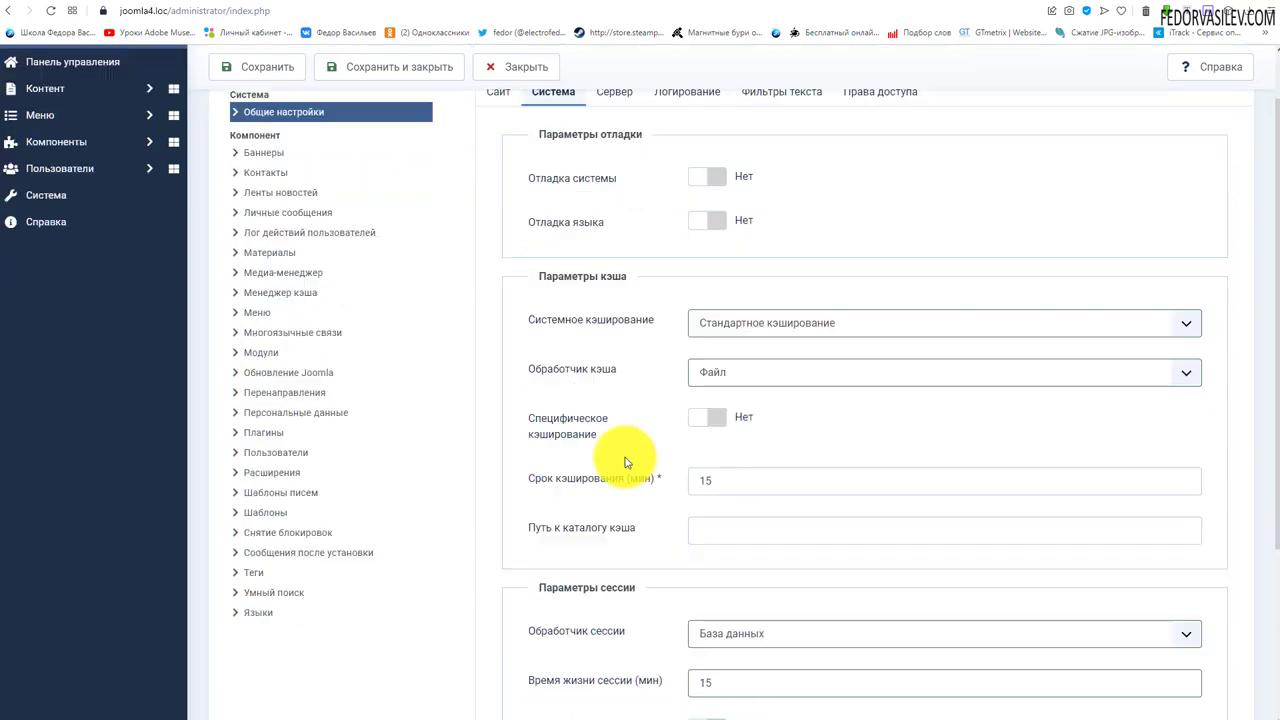
click(718, 480)
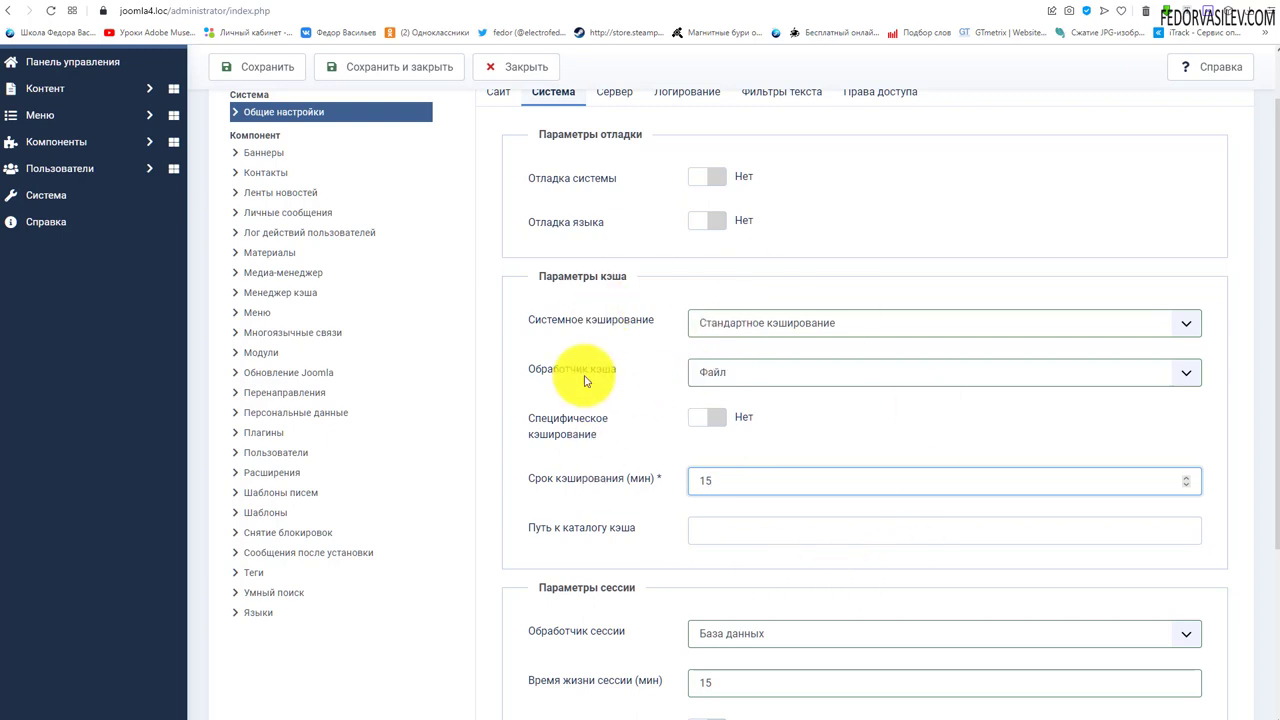
- Switch Системное кэширование back to Отключено in the cache parameters
click(764, 323)
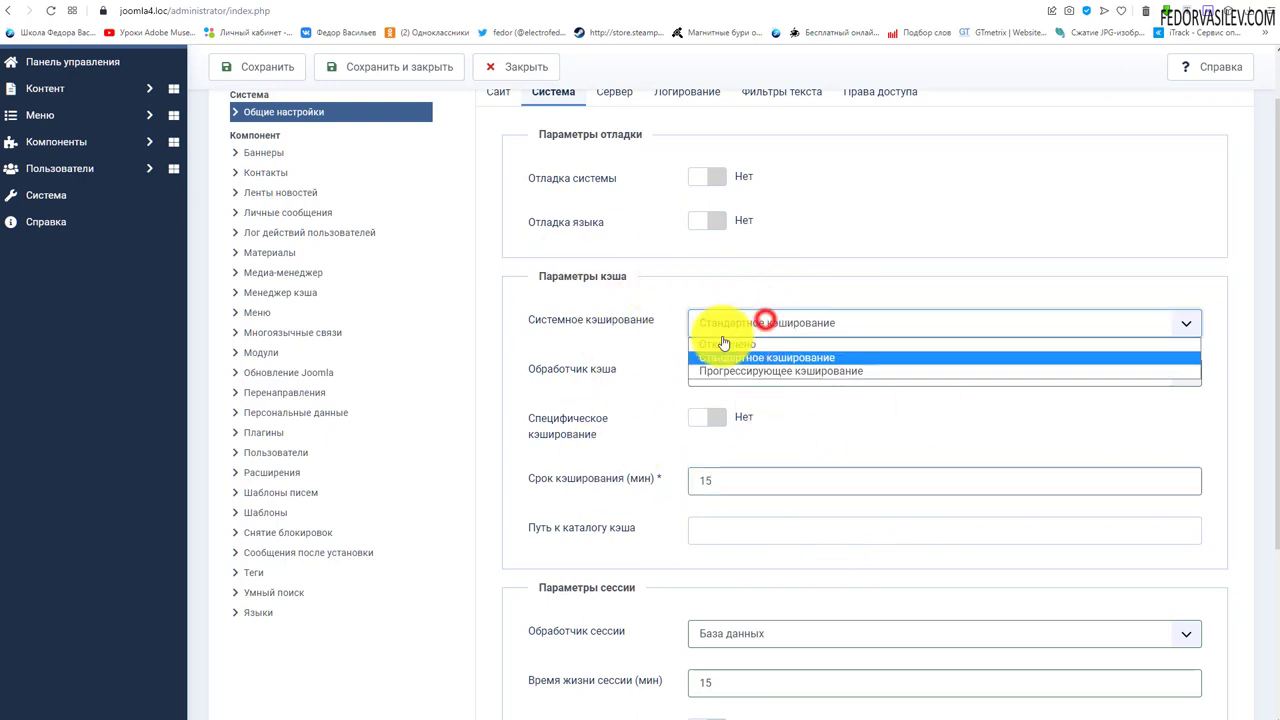
click(712, 345)
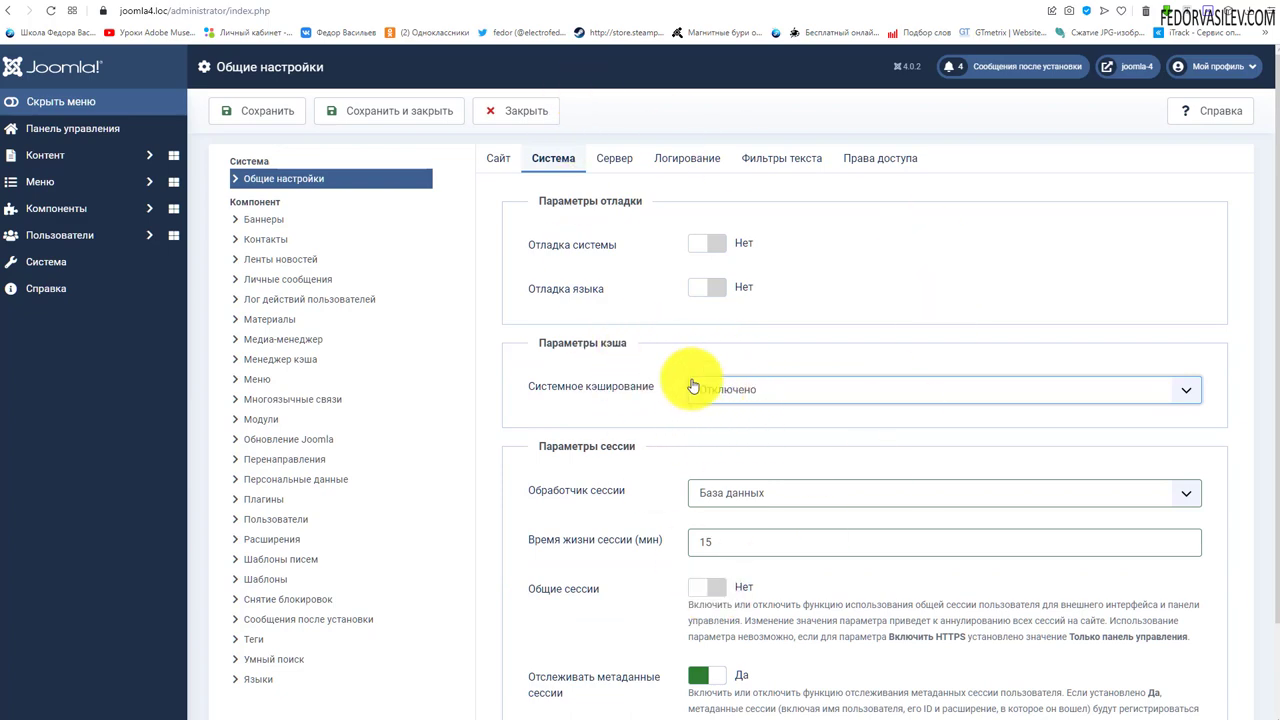
scroll(677, 383, down, 1)
scroll(745, 540, up, 1)
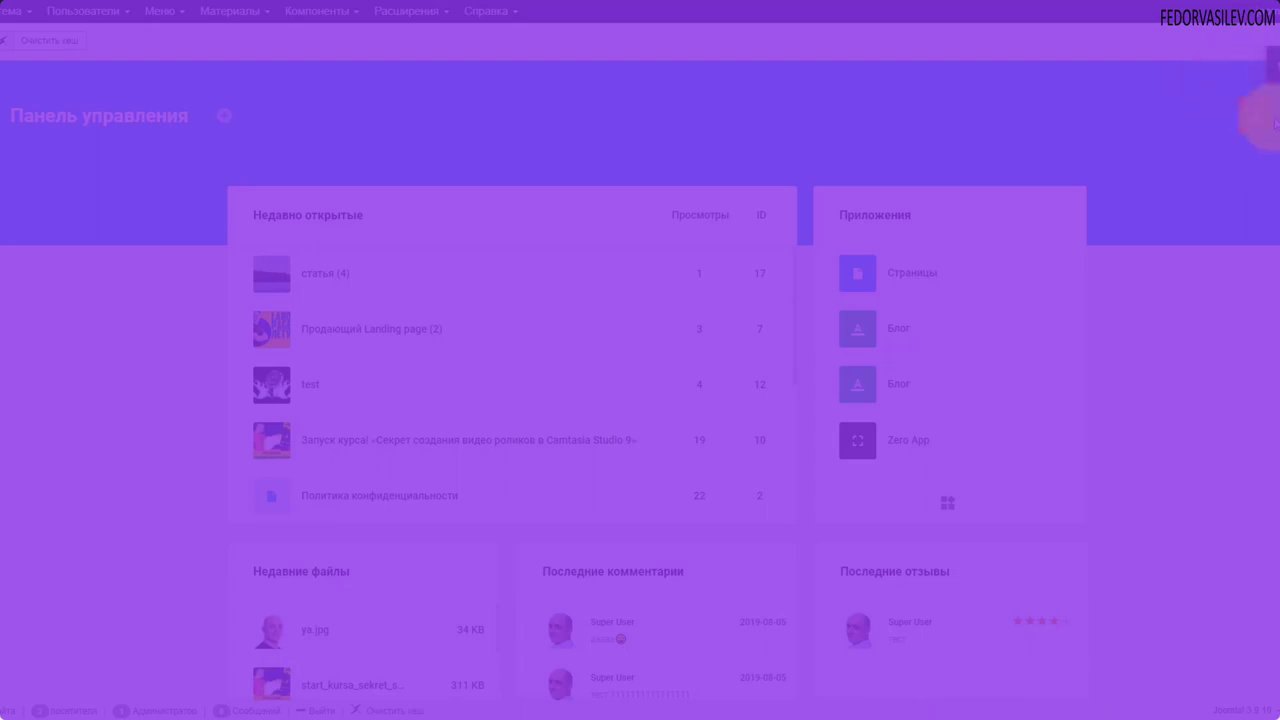
click(1253, 117)
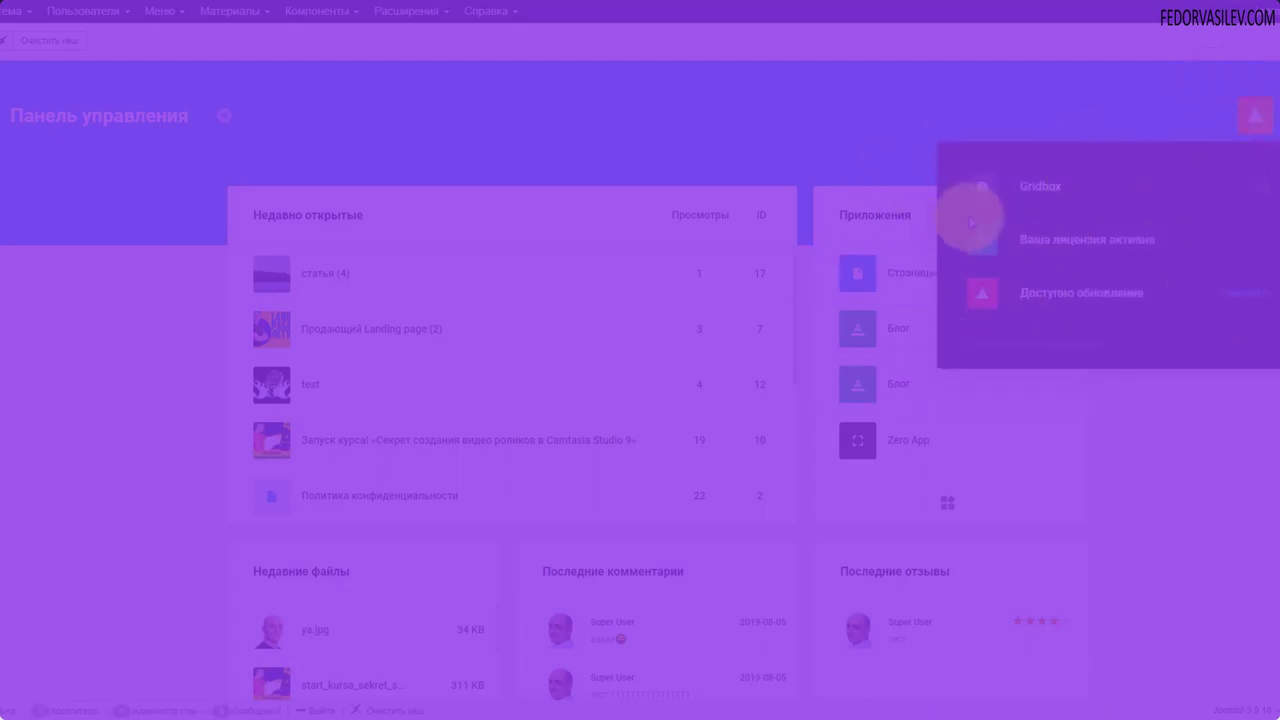
click(1049, 250)
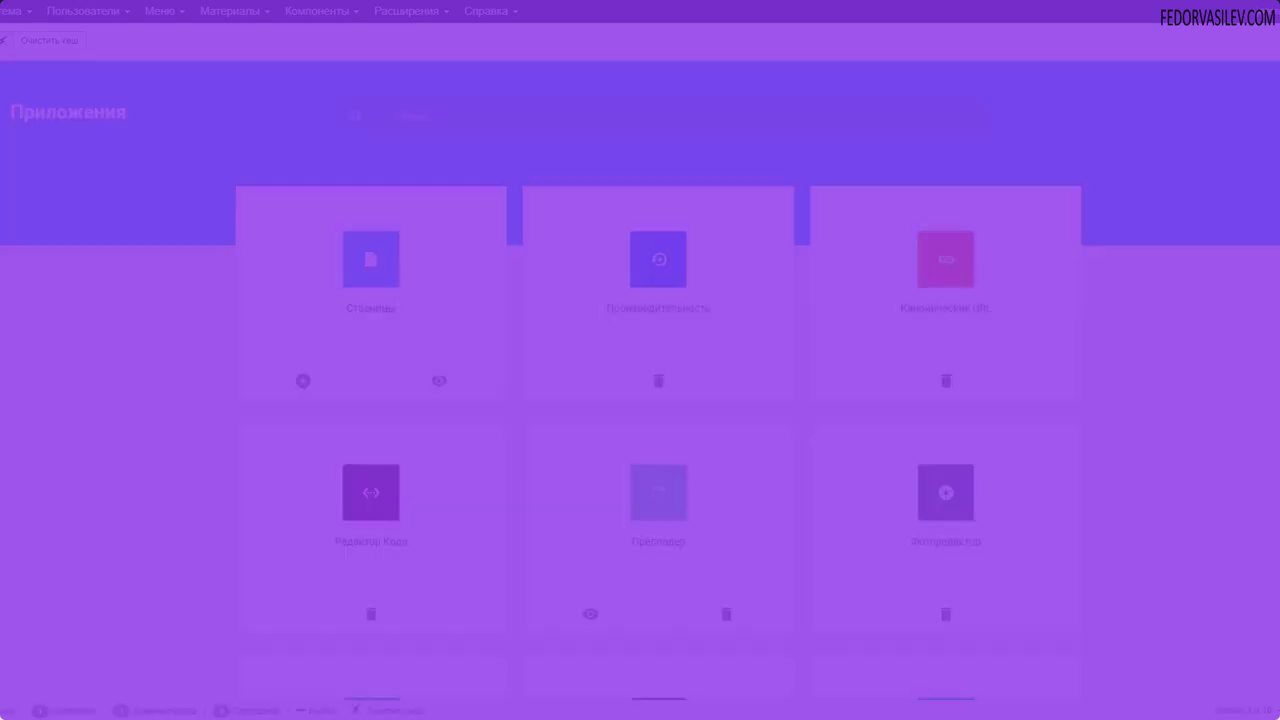
click(43, 245)
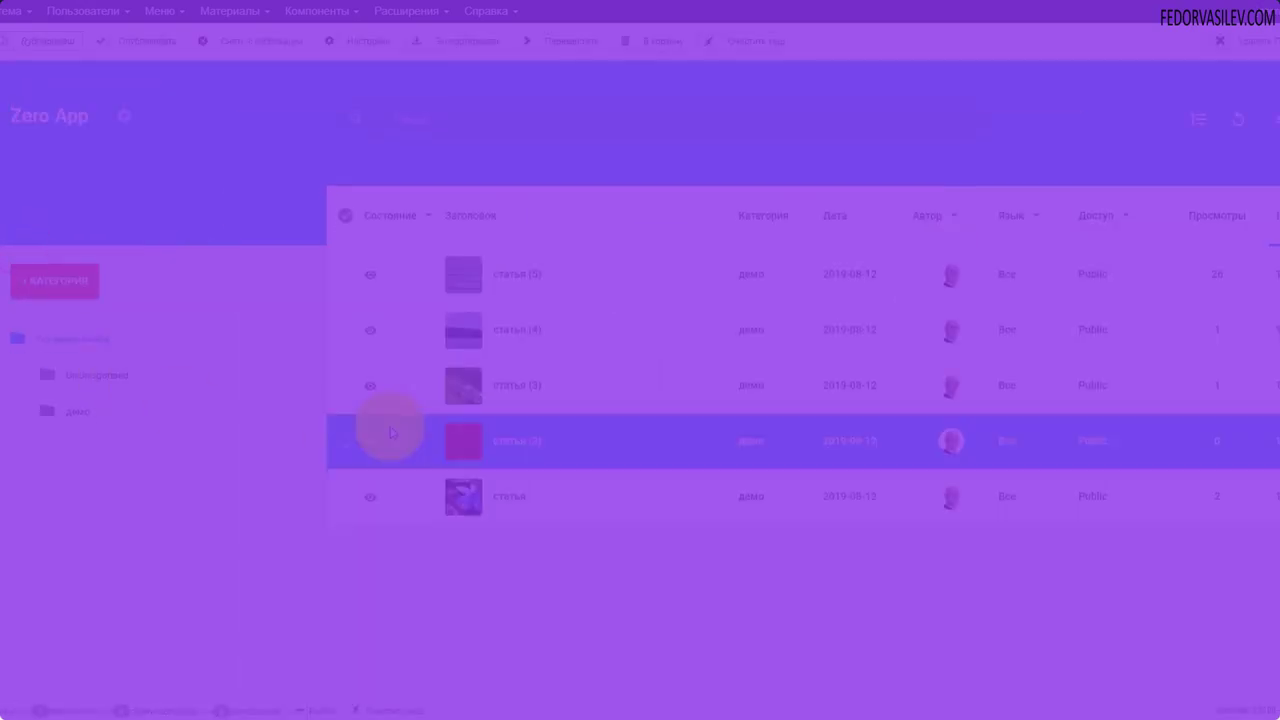
click(124, 116)
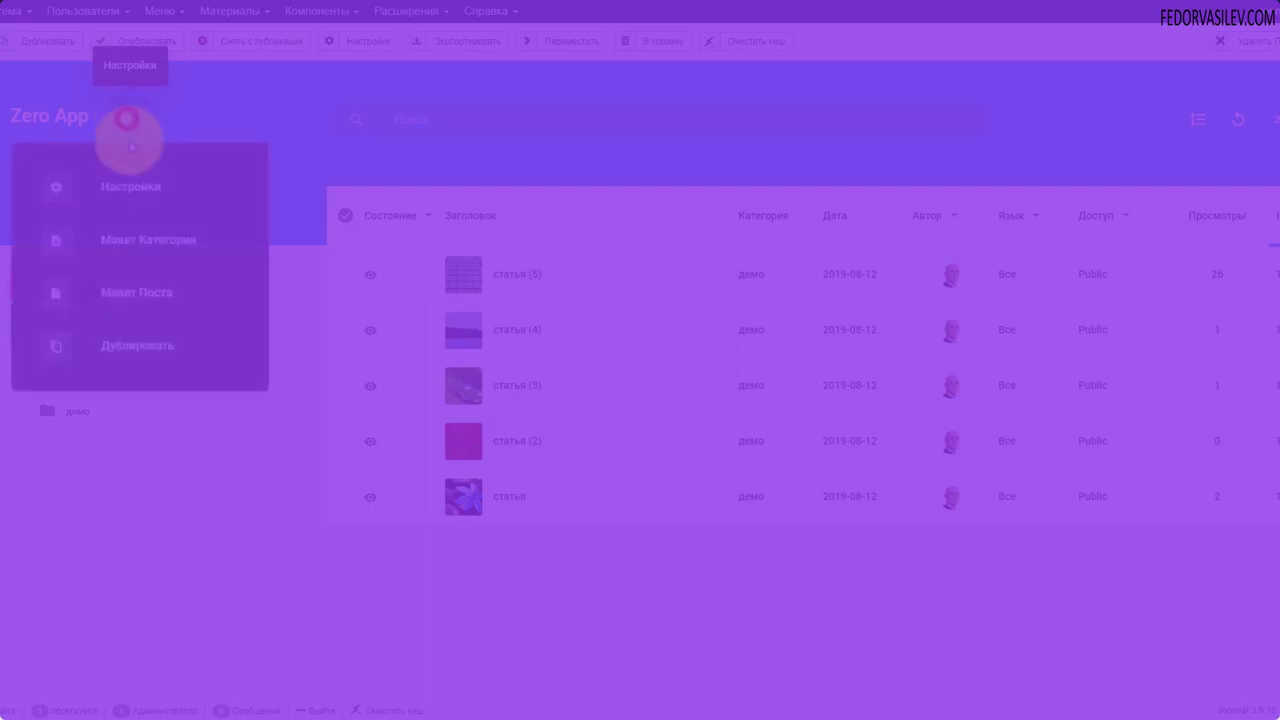